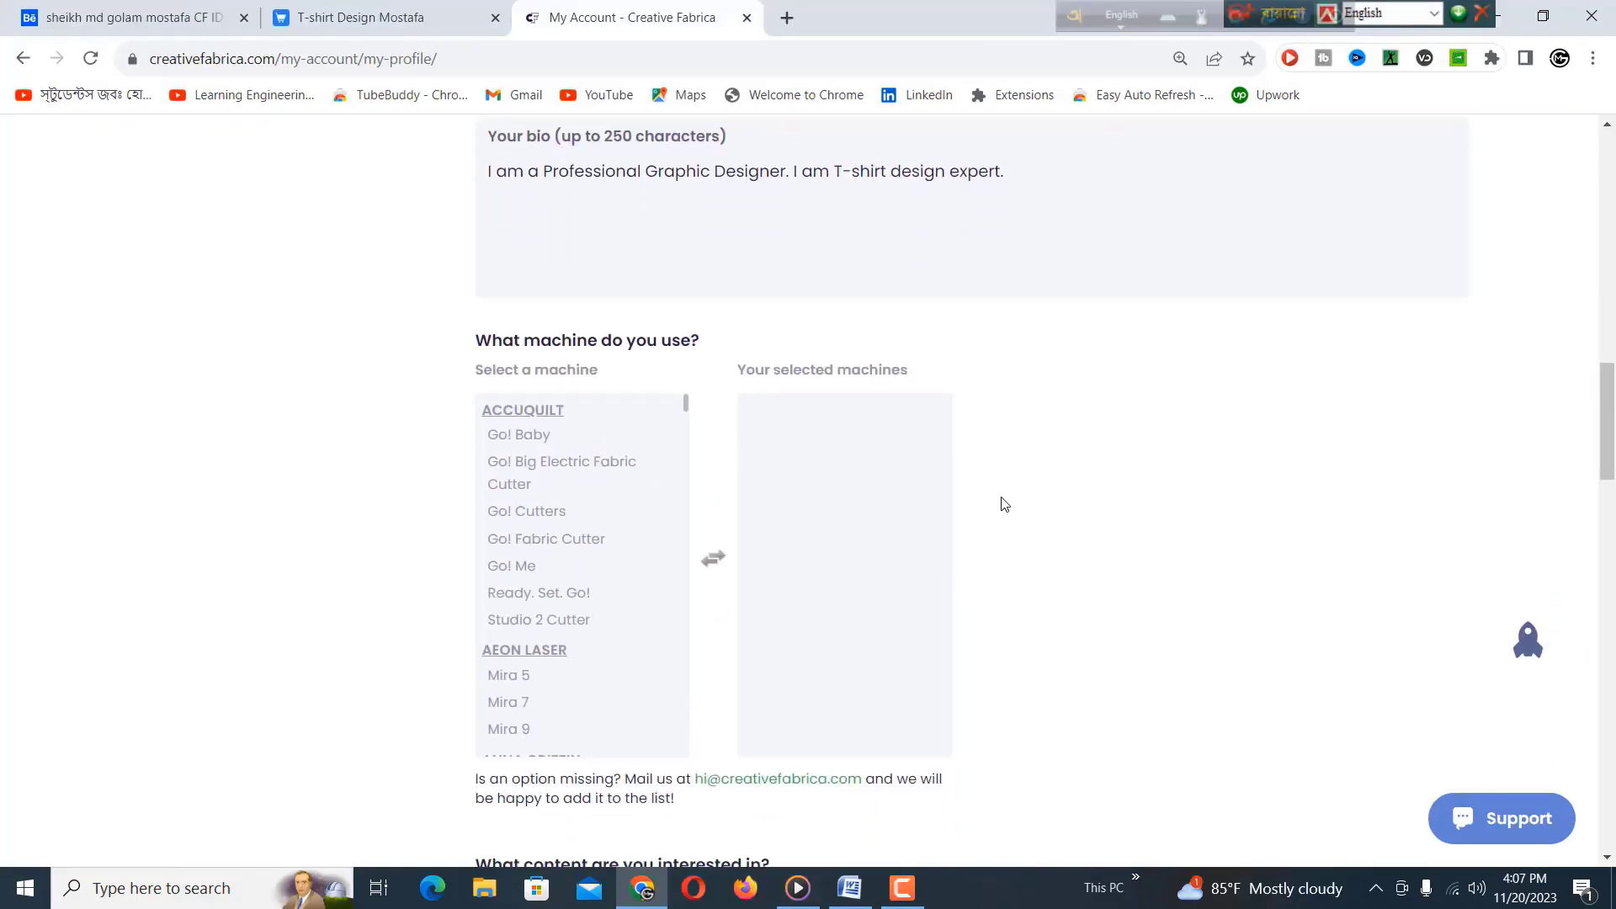
Add Tools and Bundles to the profile's content interests.
scroll(649, 609, down, 10)
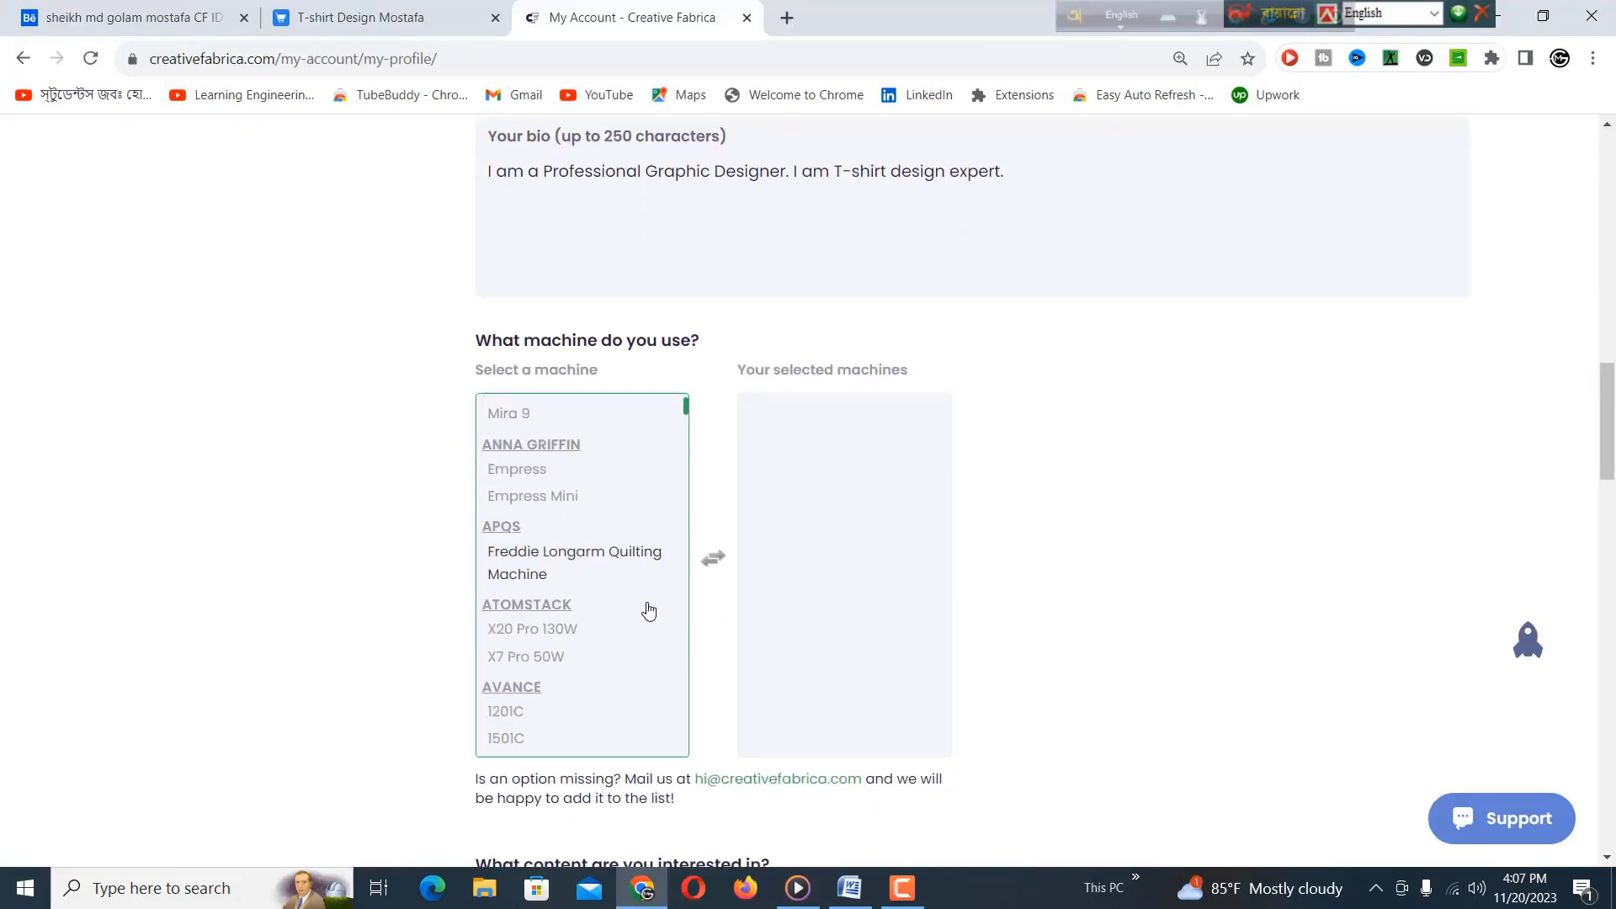
scroll(649, 610, down, 15)
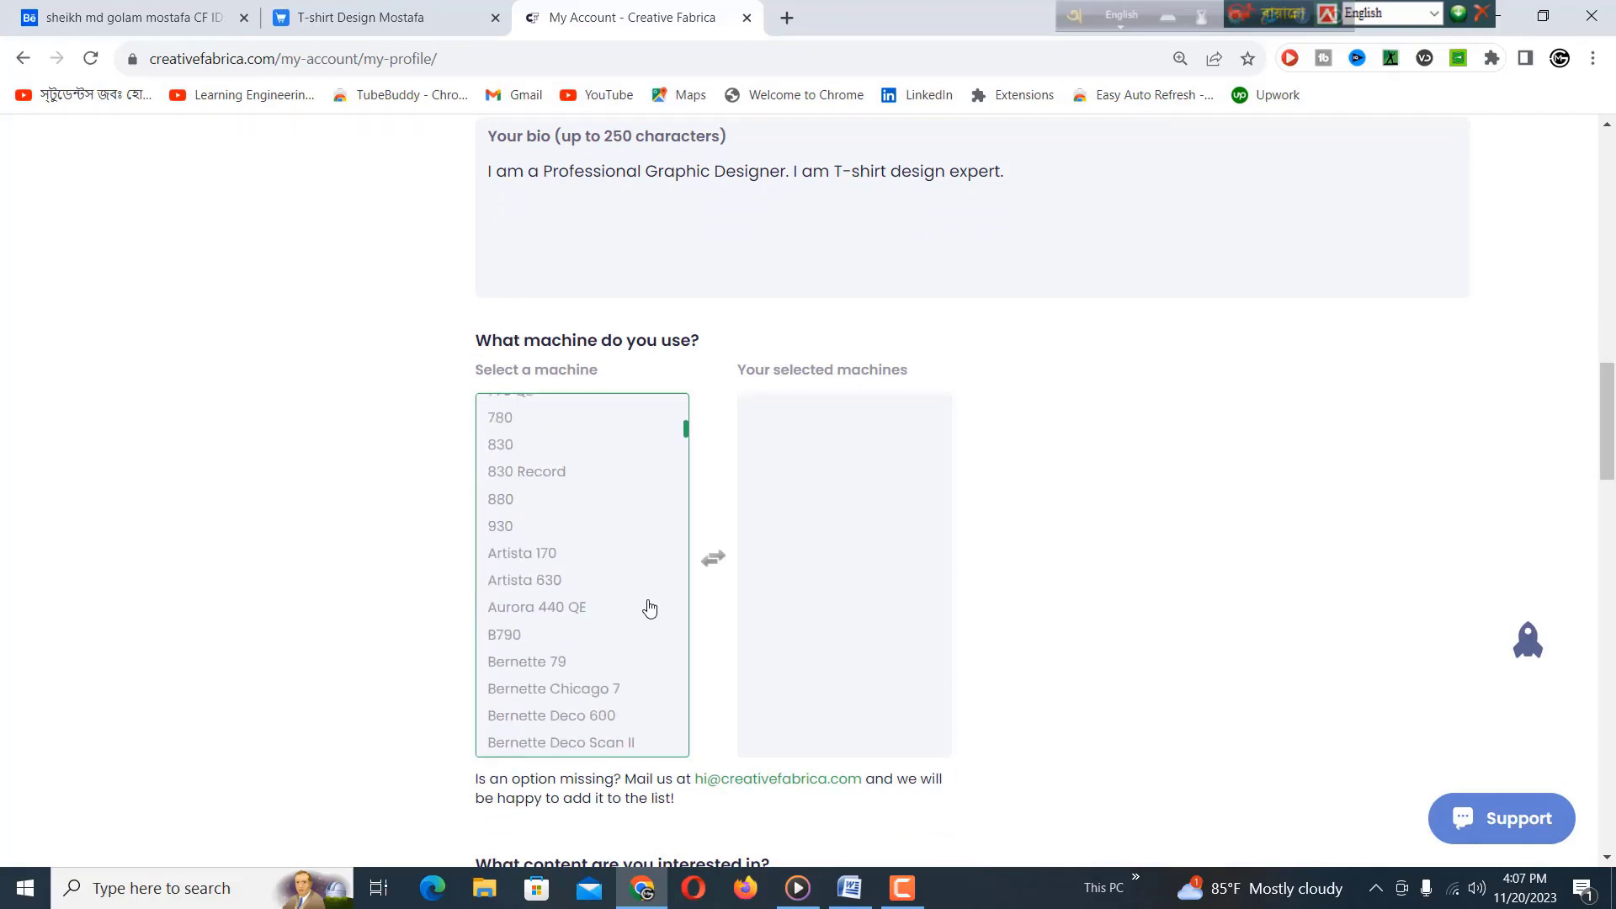
scroll(651, 607, down, 10)
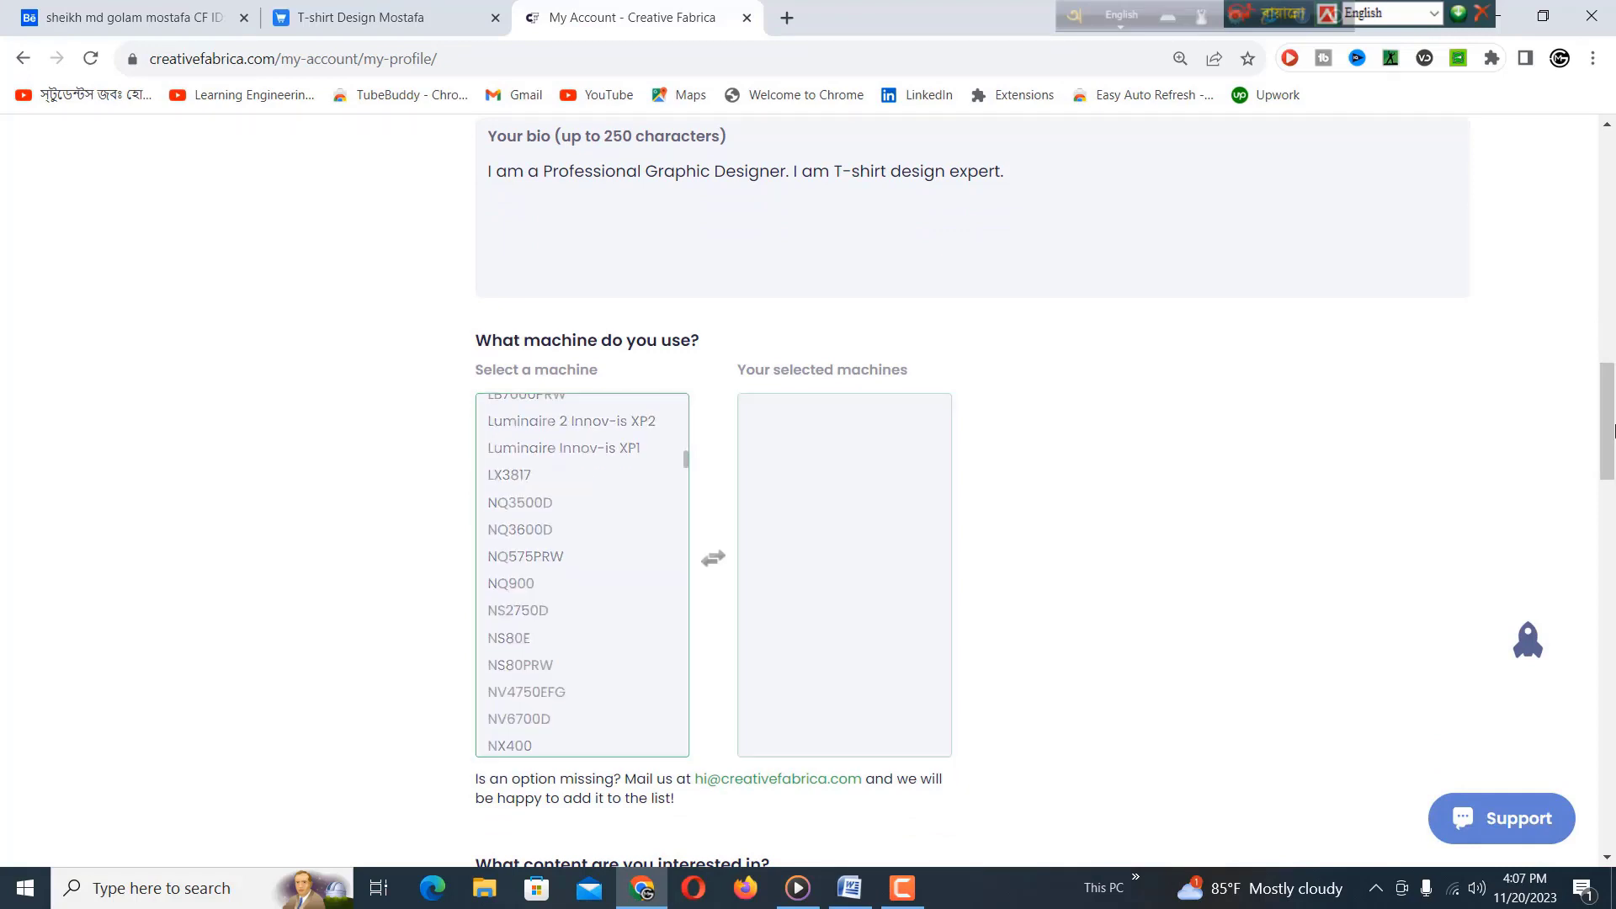
drag(1611, 421, 1611, 502)
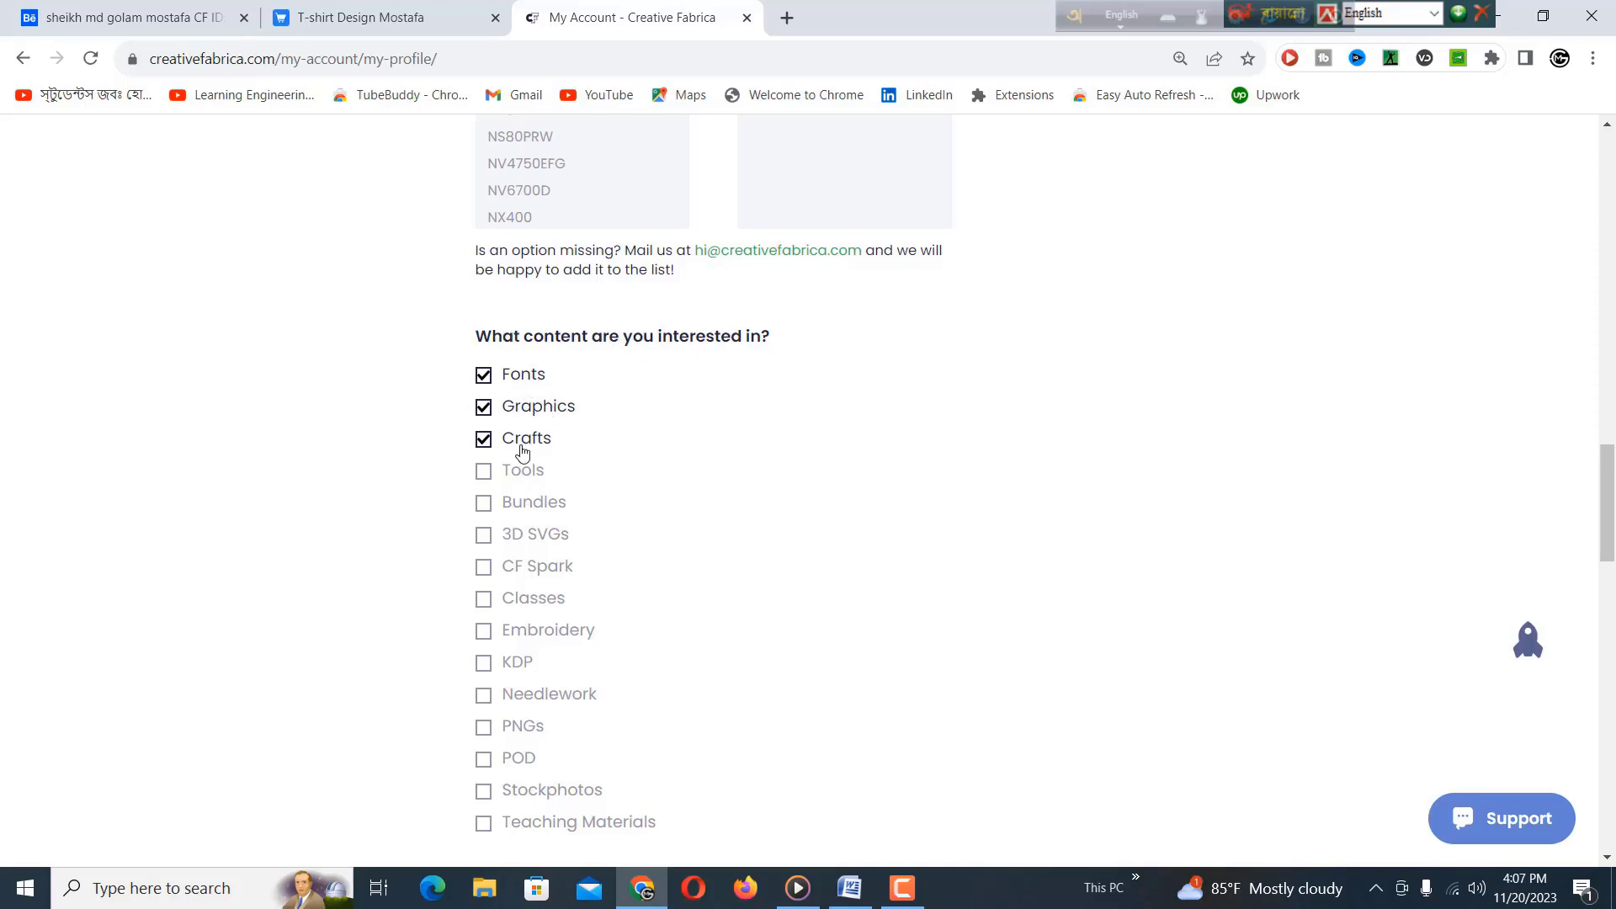
click(483, 473)
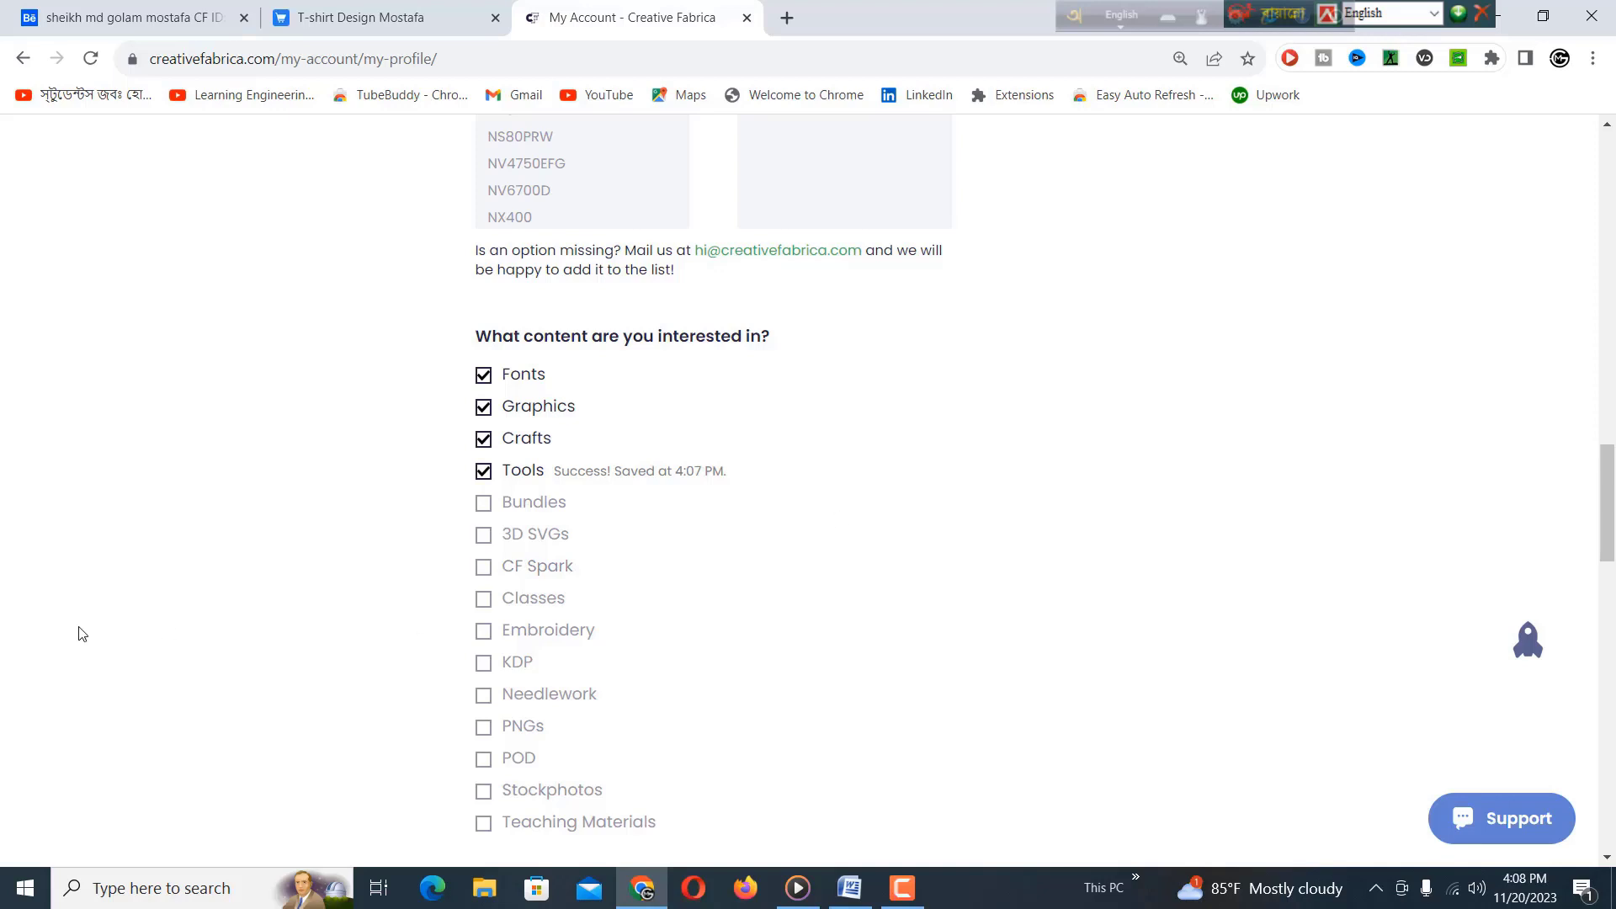
click(483, 503)
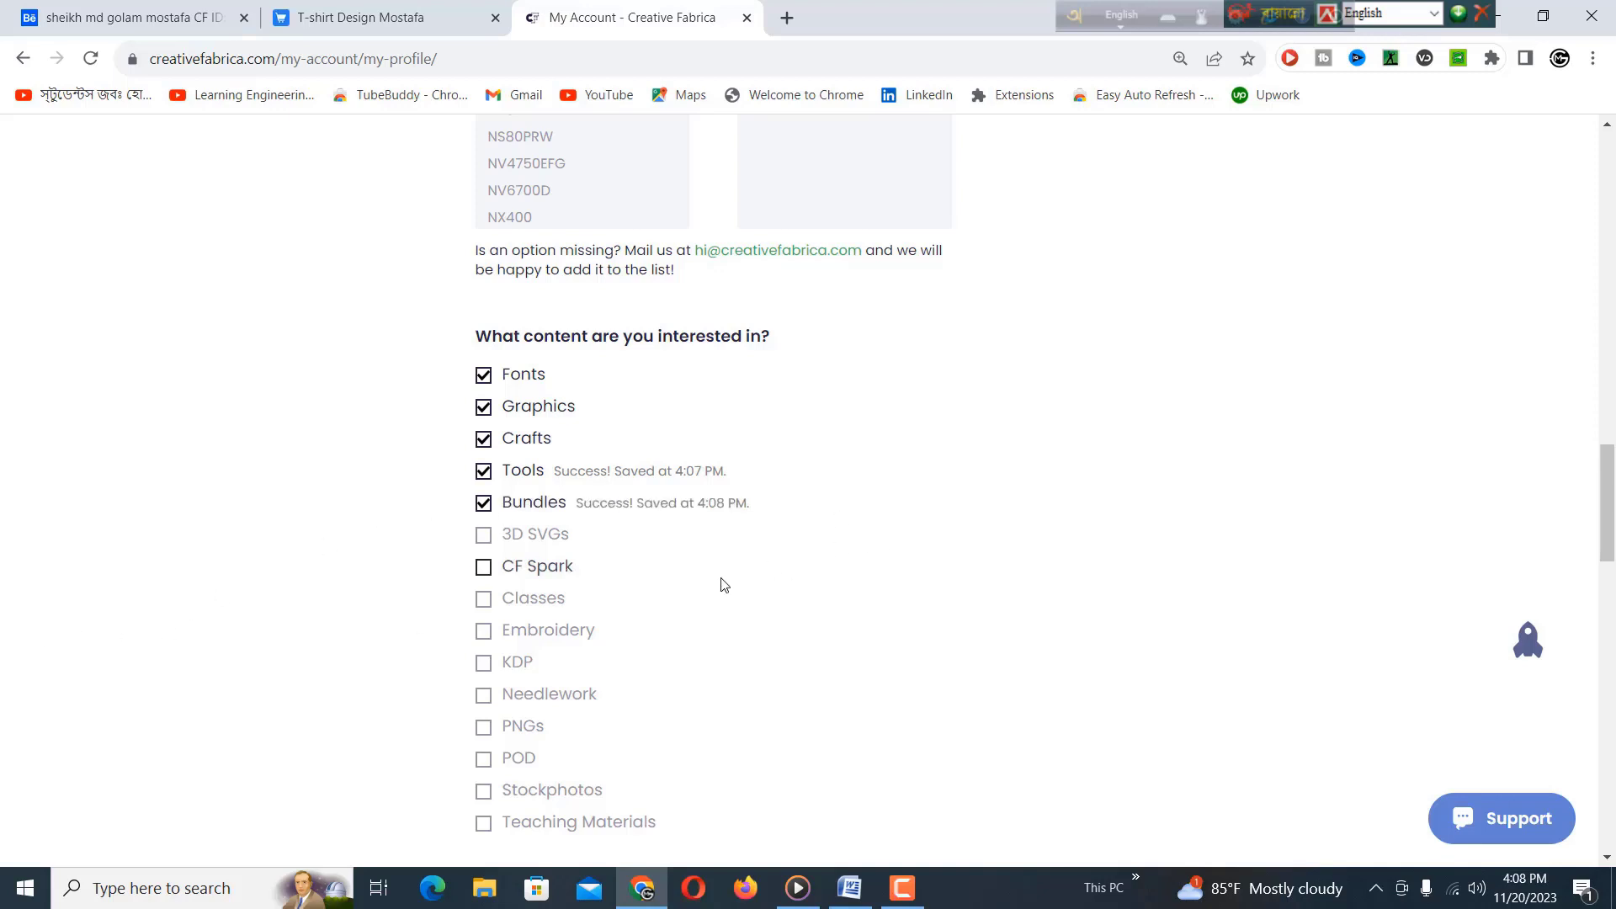
drag(1609, 491, 1612, 568)
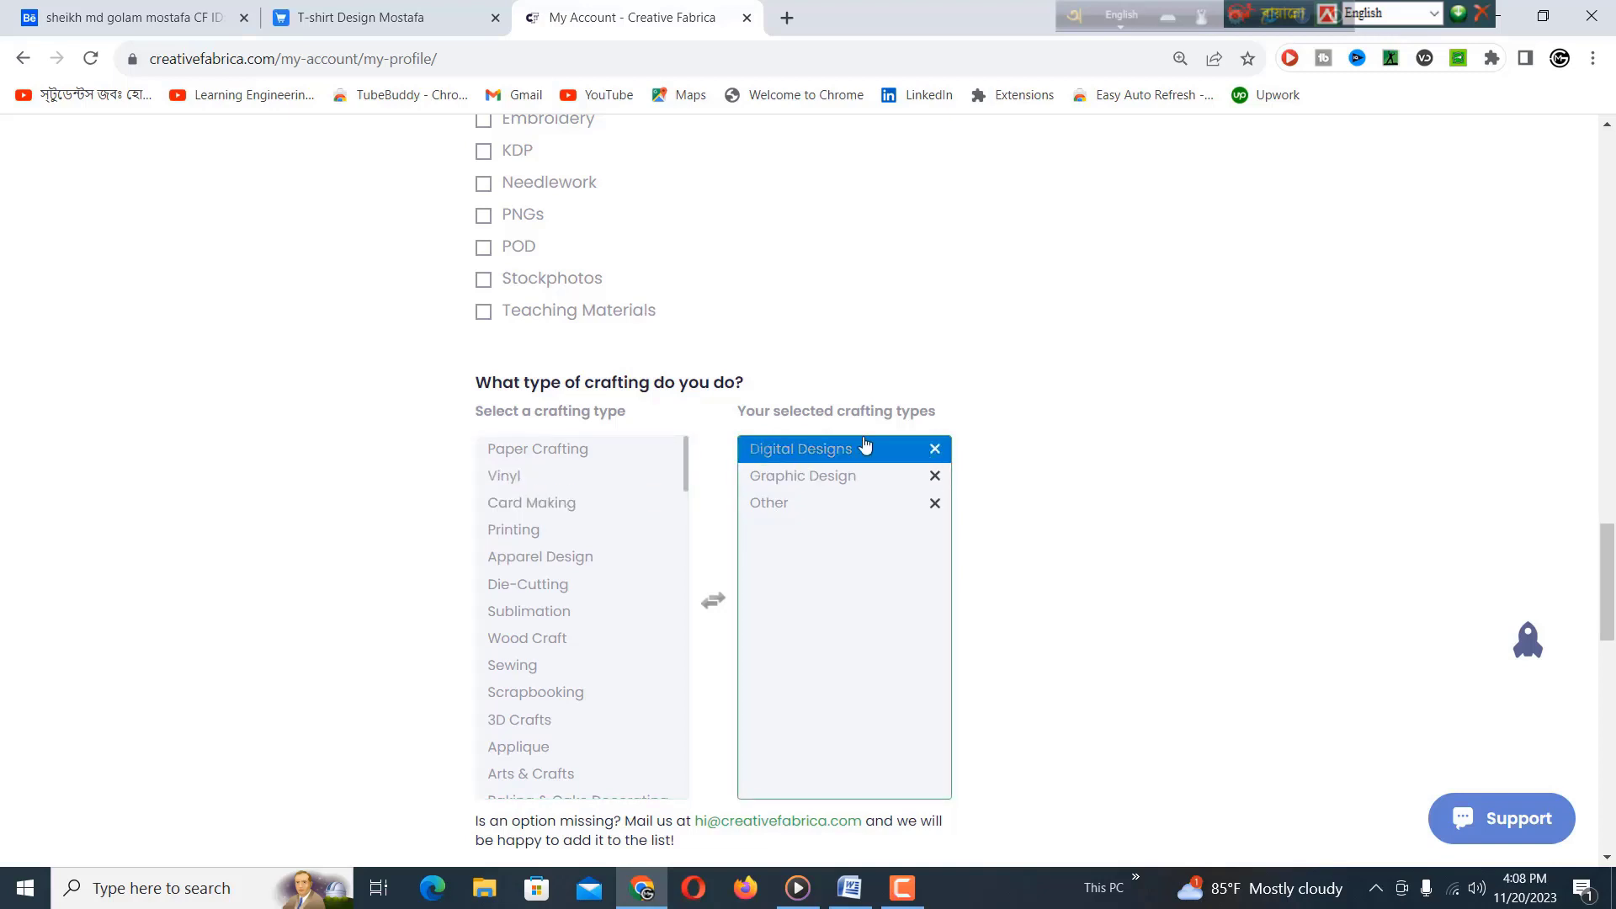
scroll(807, 505, down, 6)
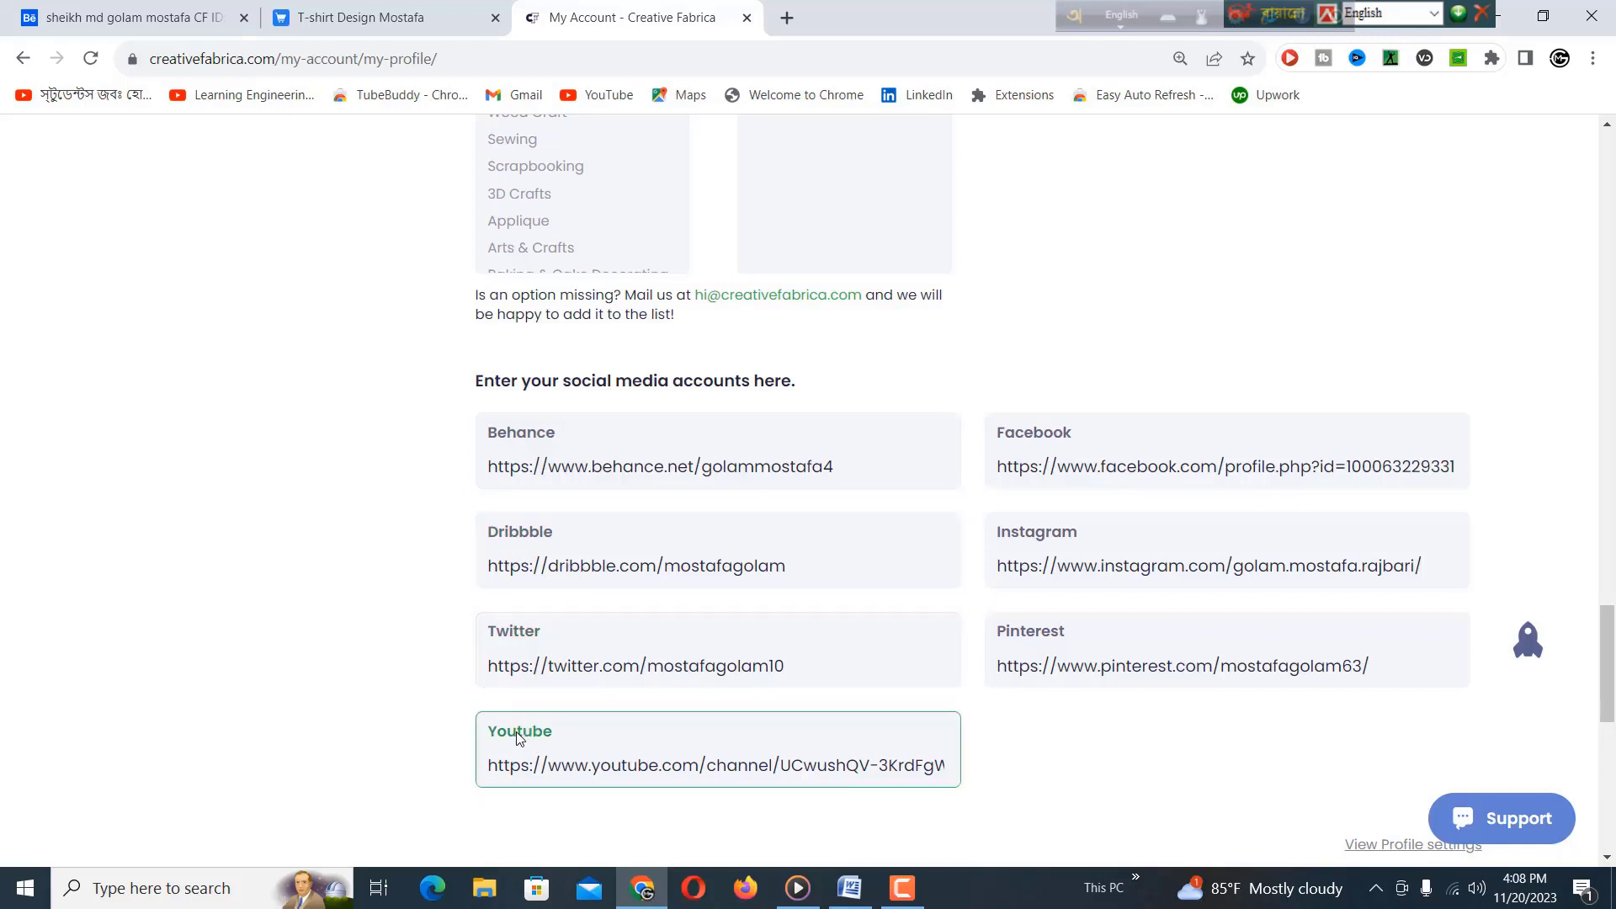
scroll(1050, 561, down, 1)
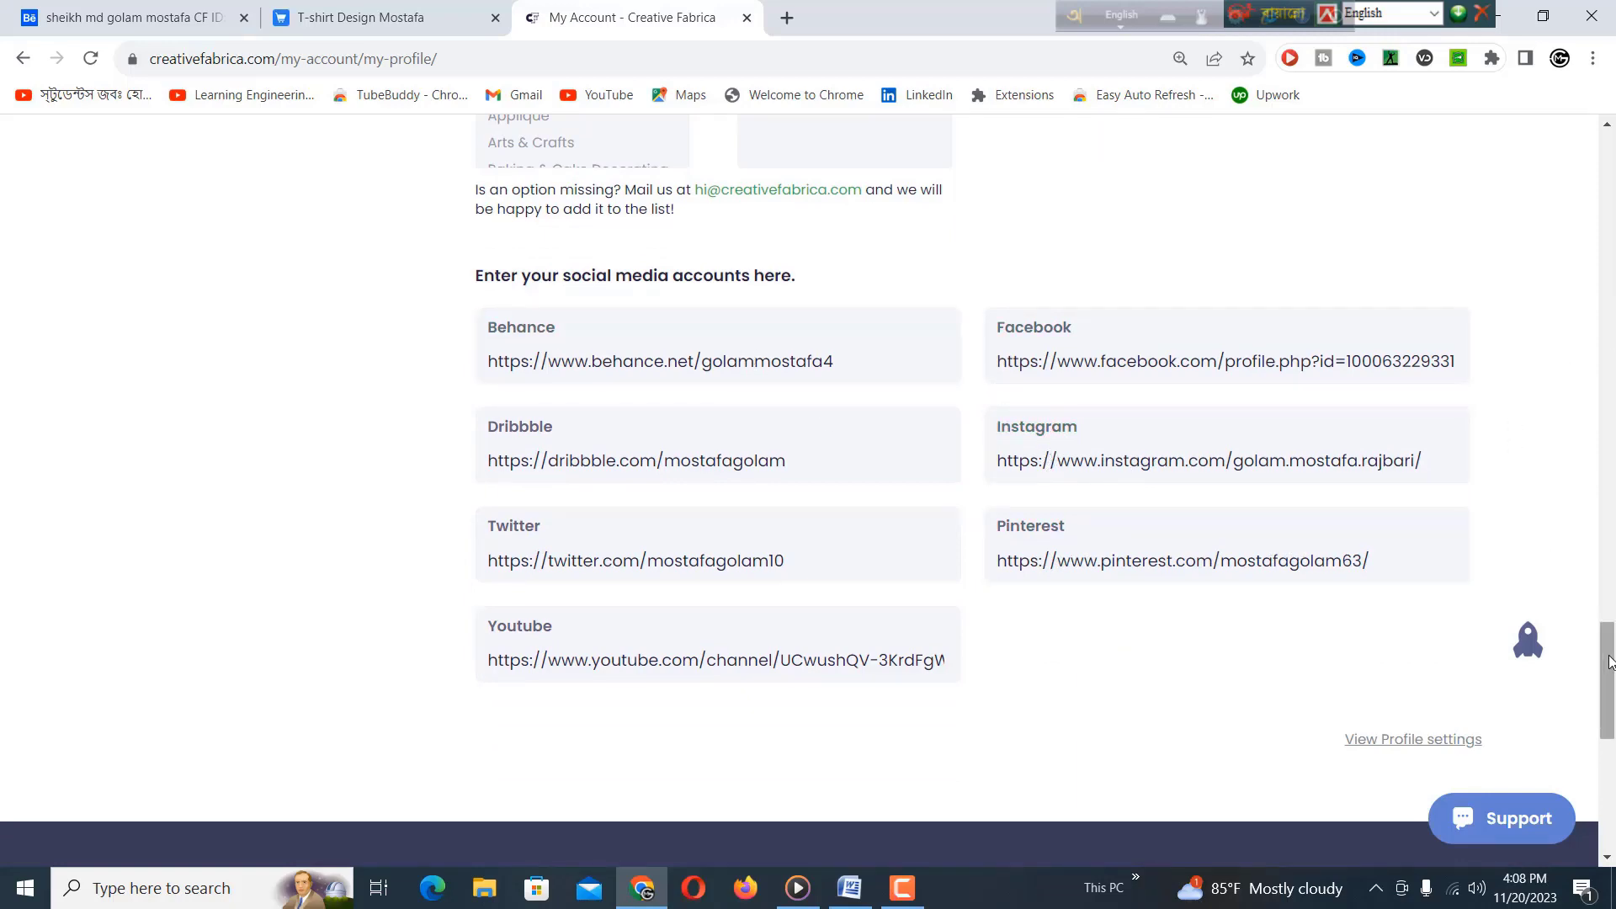
drag(1608, 665, 1612, 131)
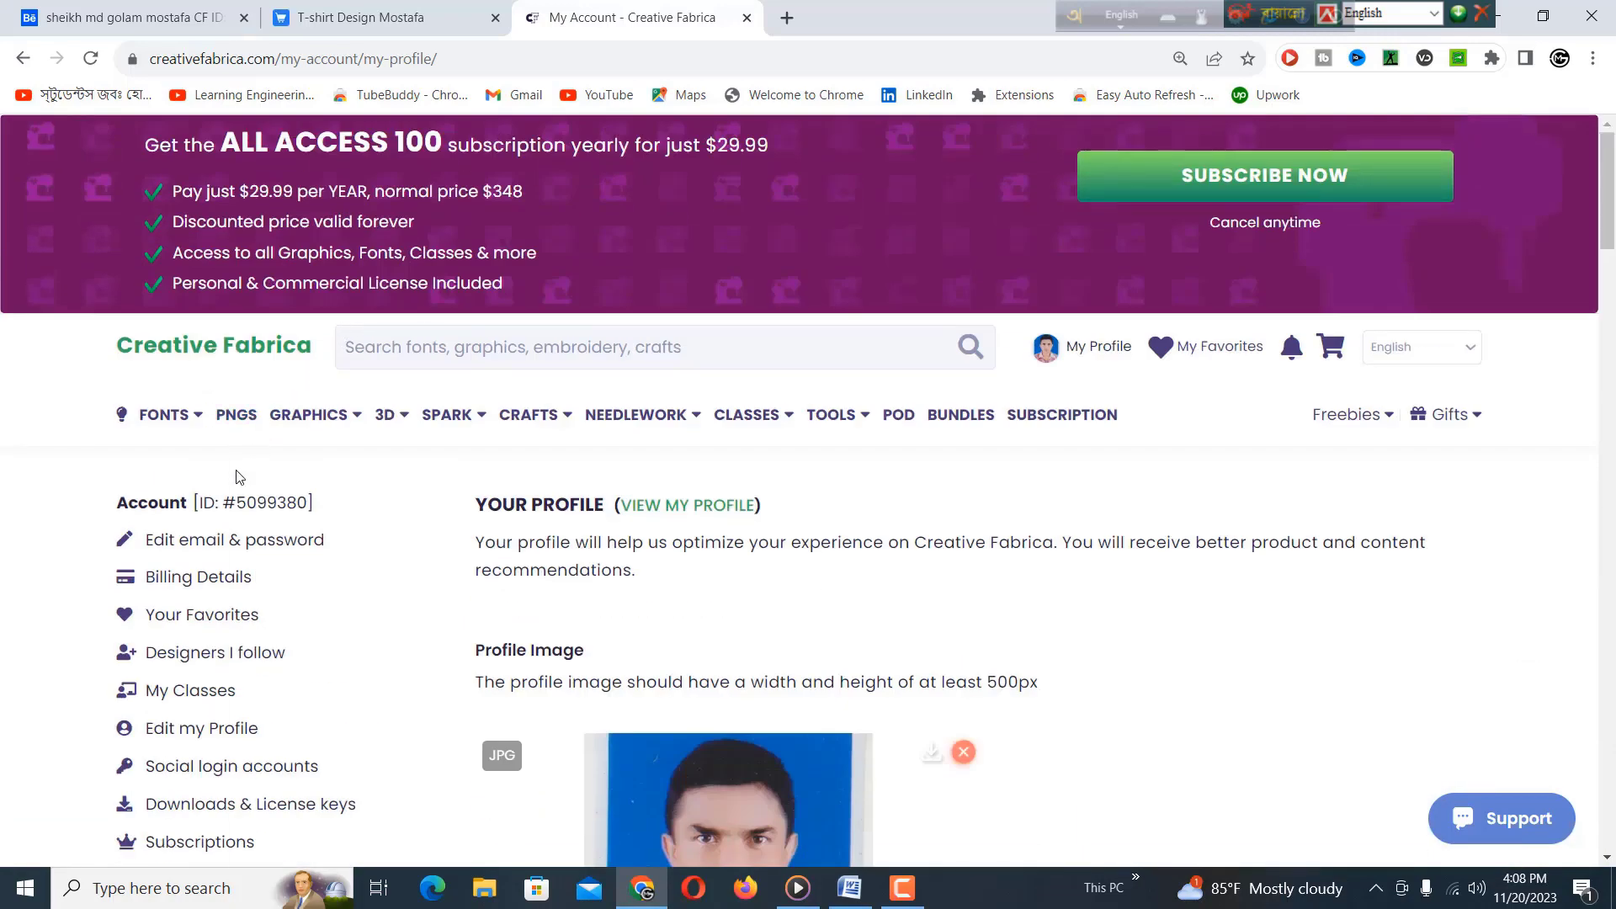
Go to My Account from My Profile and select the account ID beside 'Account'.
mouse_move(1101, 350)
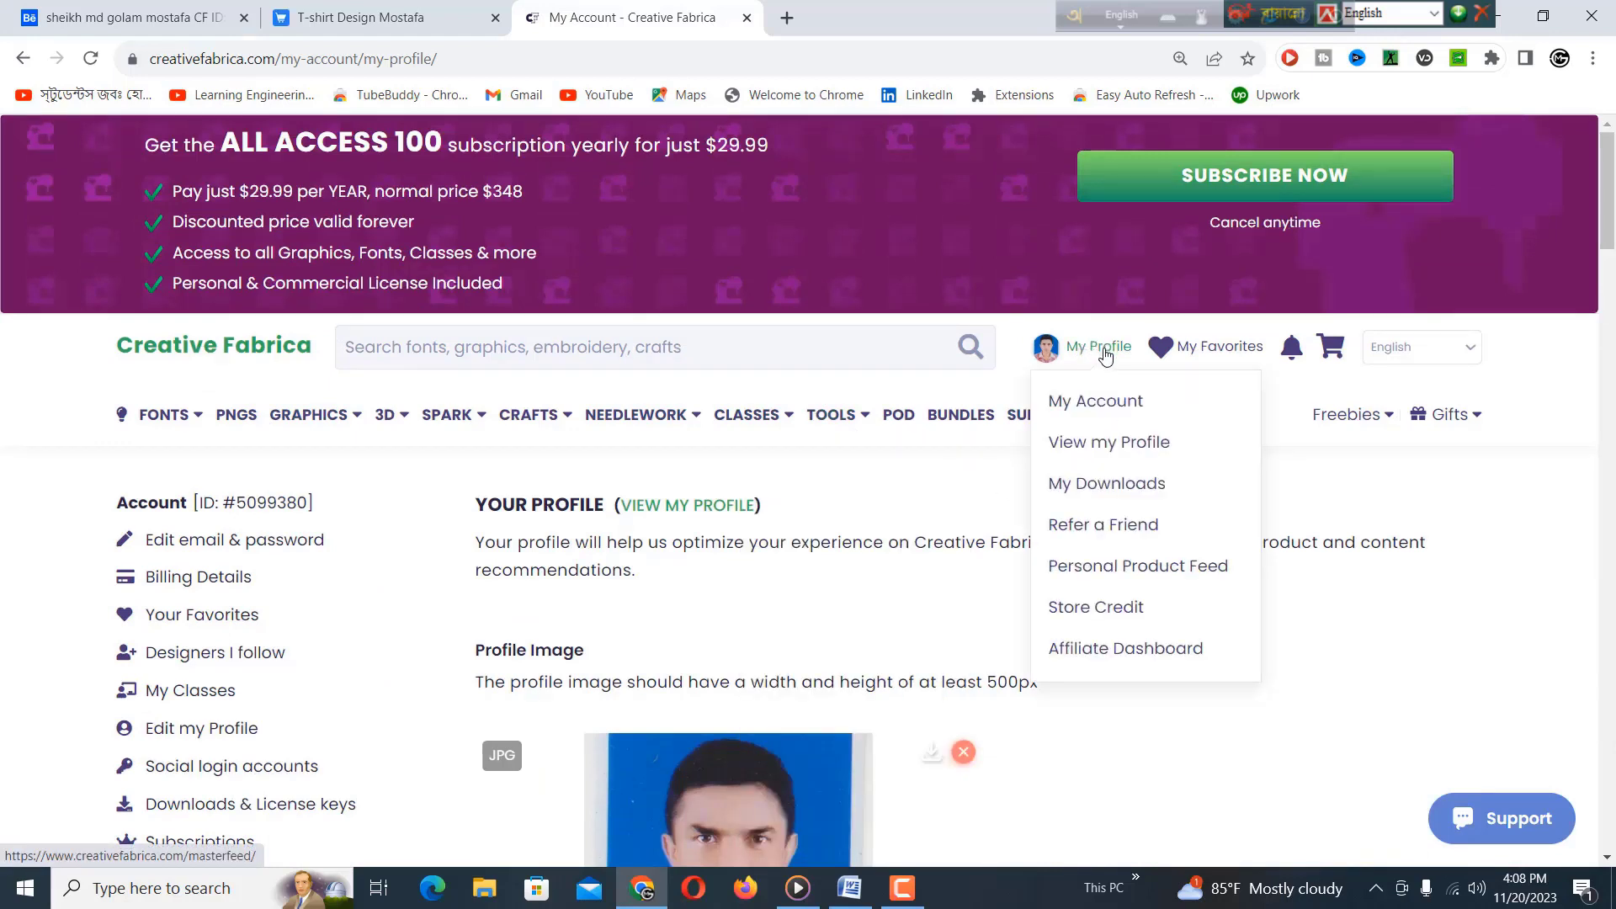
click(1093, 408)
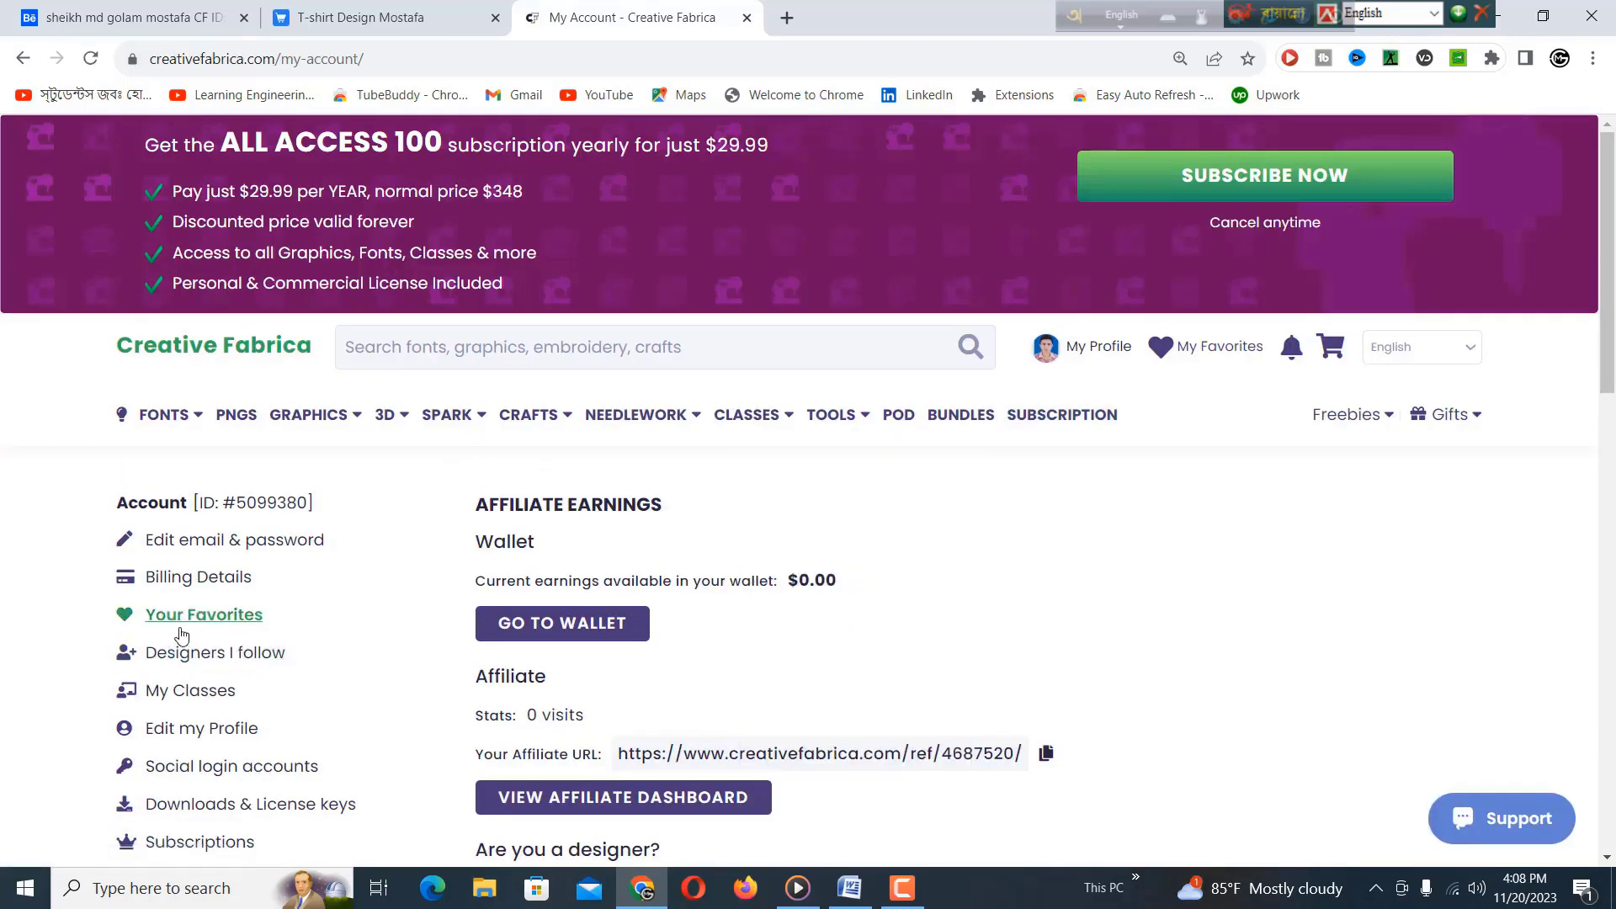
scroll(271, 633, down, 5)
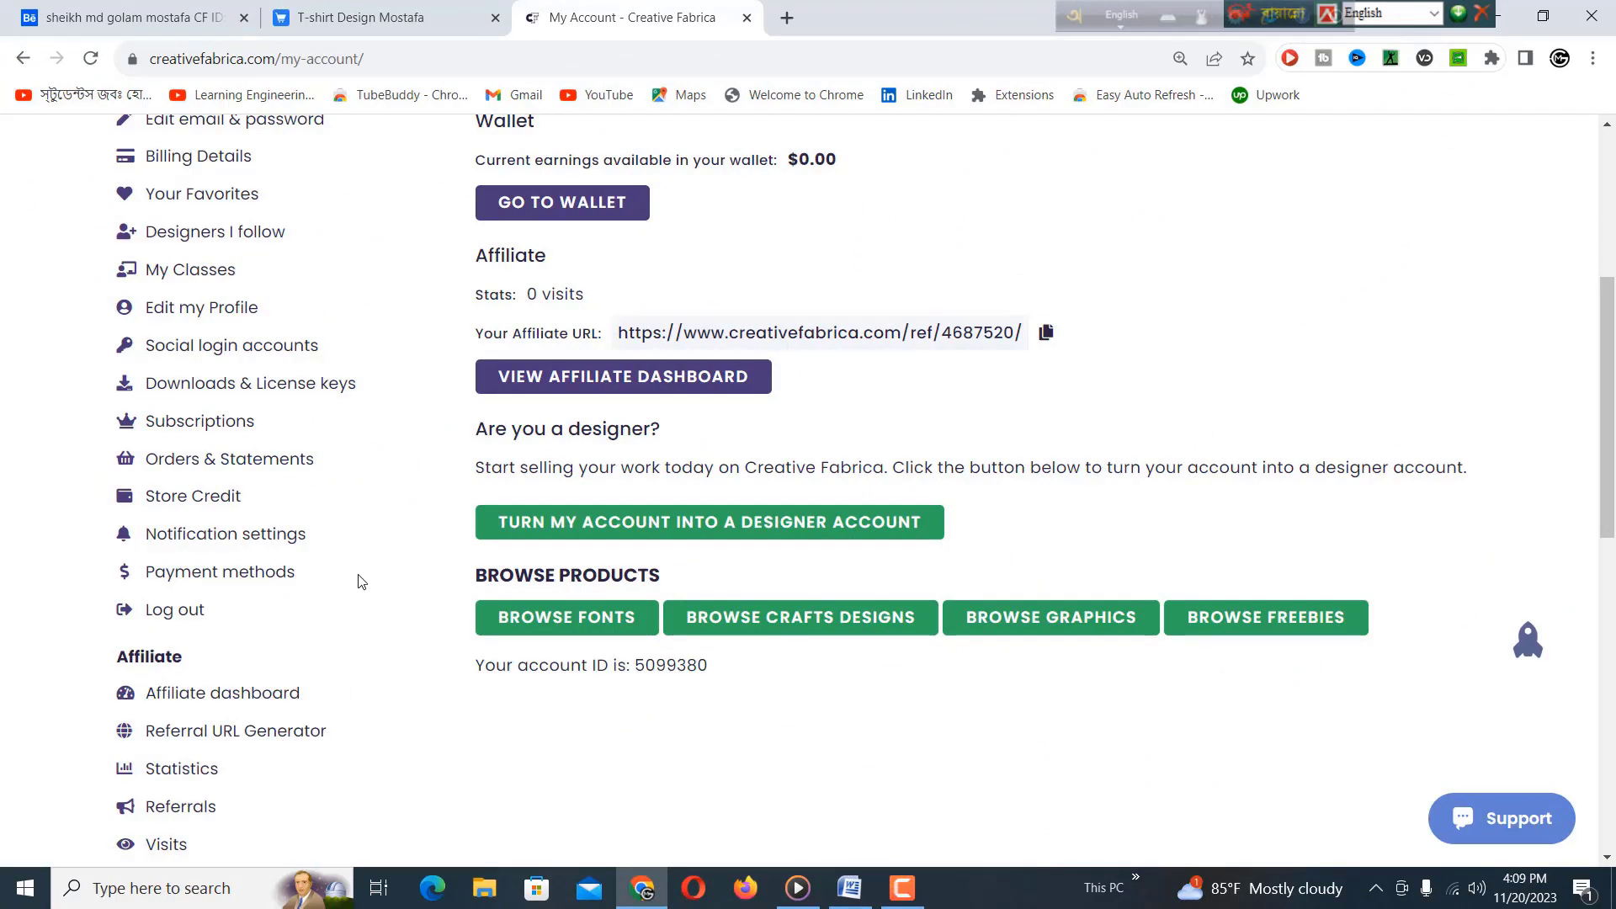
scroll(698, 330, up, 3)
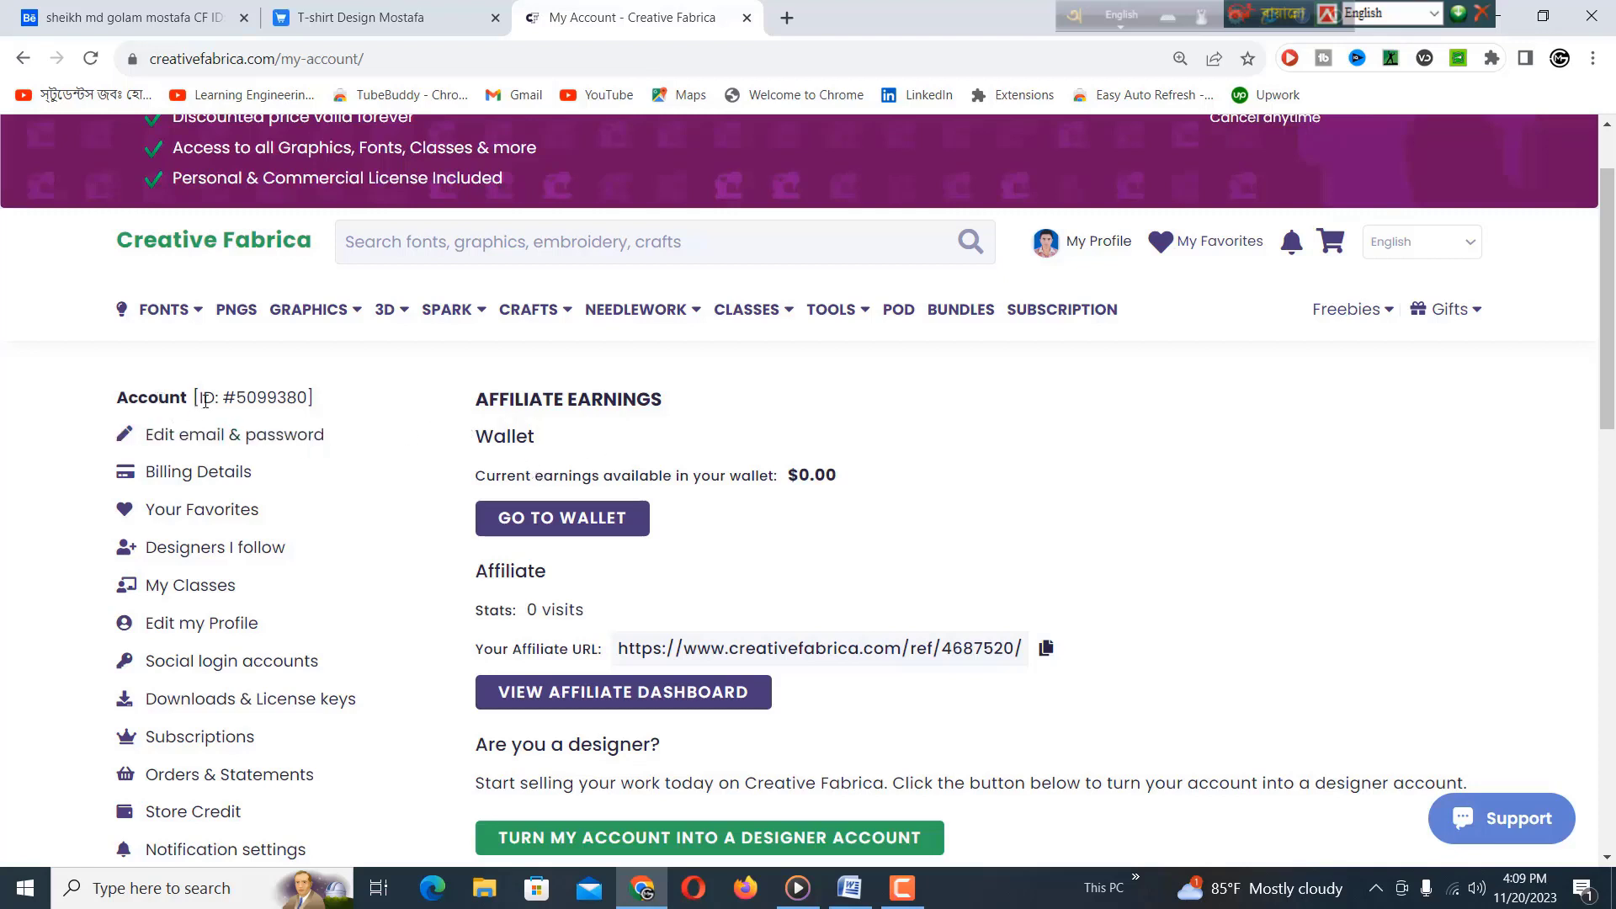
drag(208, 399, 318, 408)
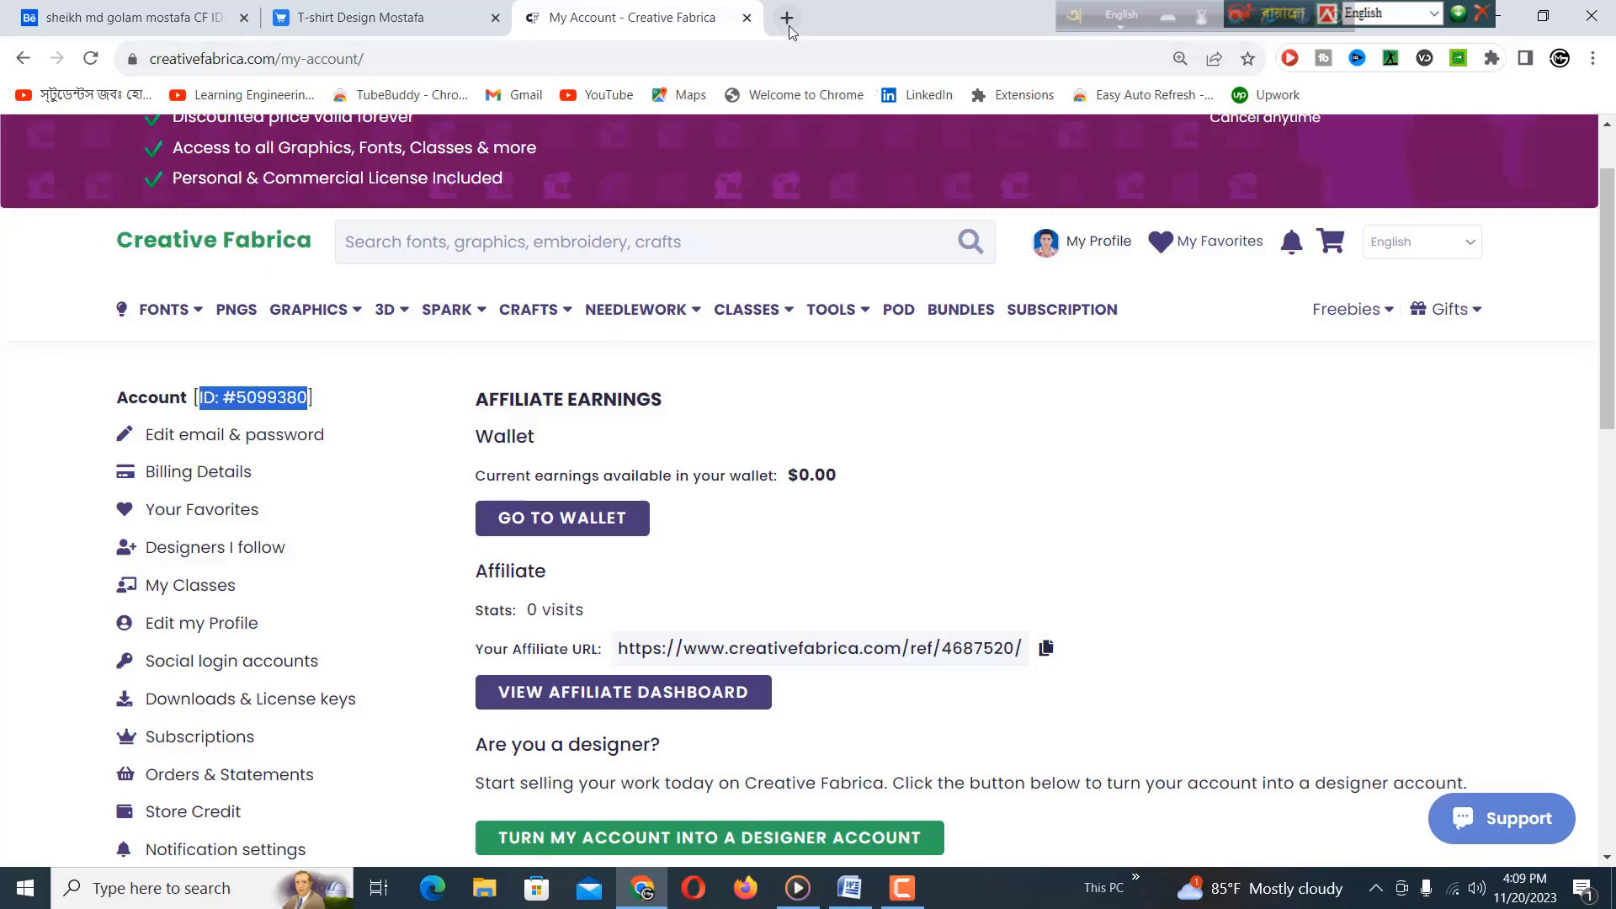
Compare the CF ID in the Behance tagline with the Creative Fabrica account ID.
click(96, 26)
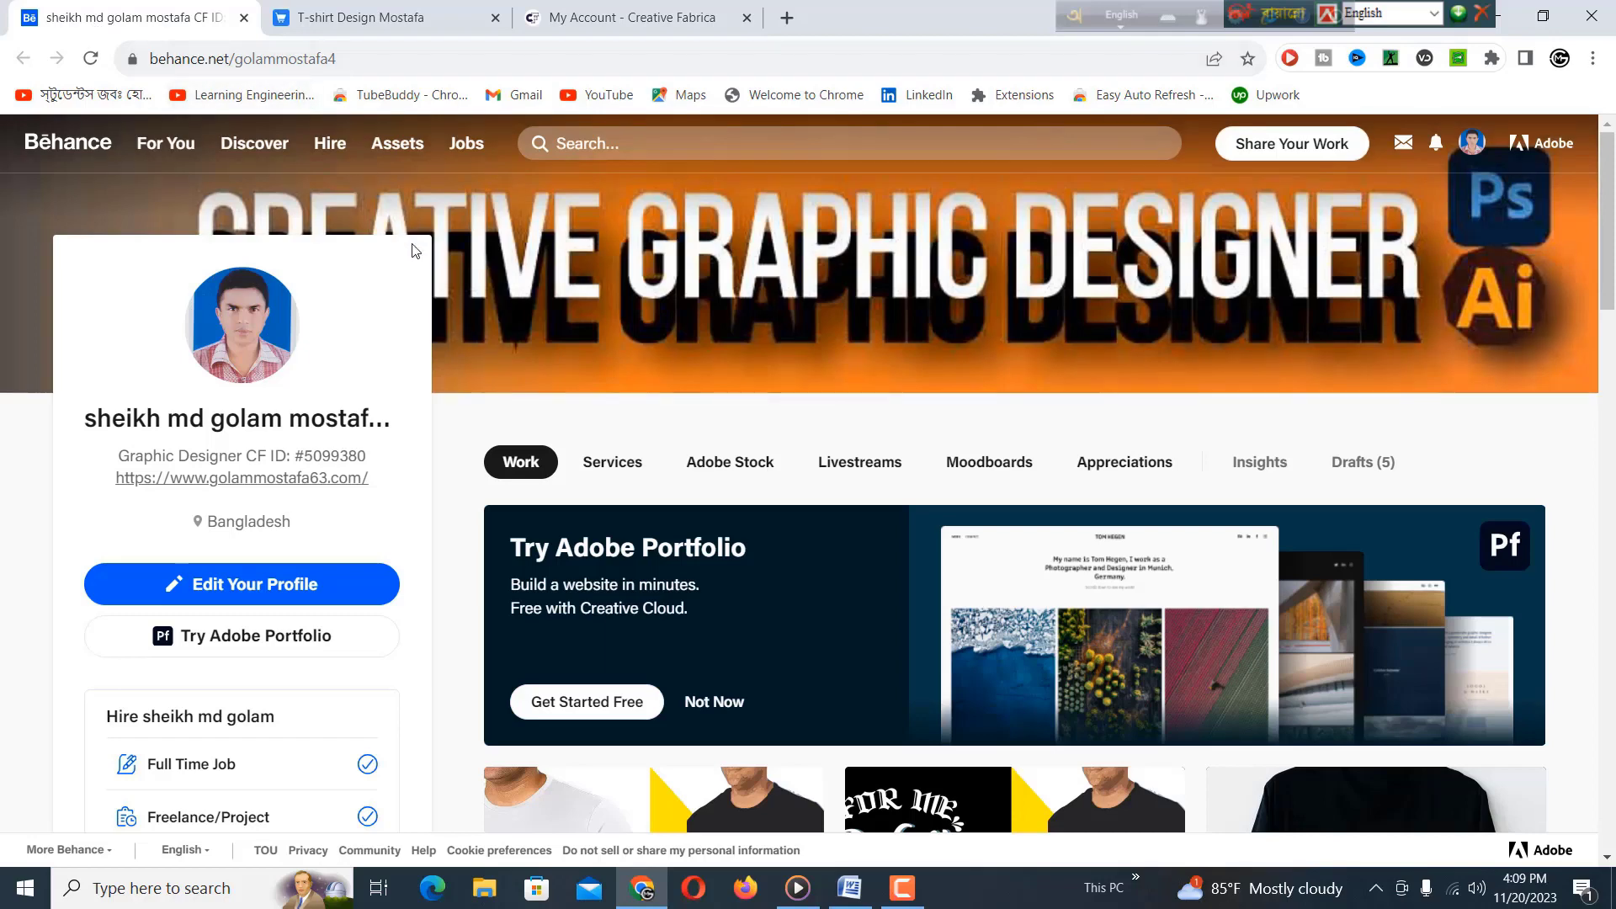
mouse_move(878, 300)
drag(260, 455, 351, 448)
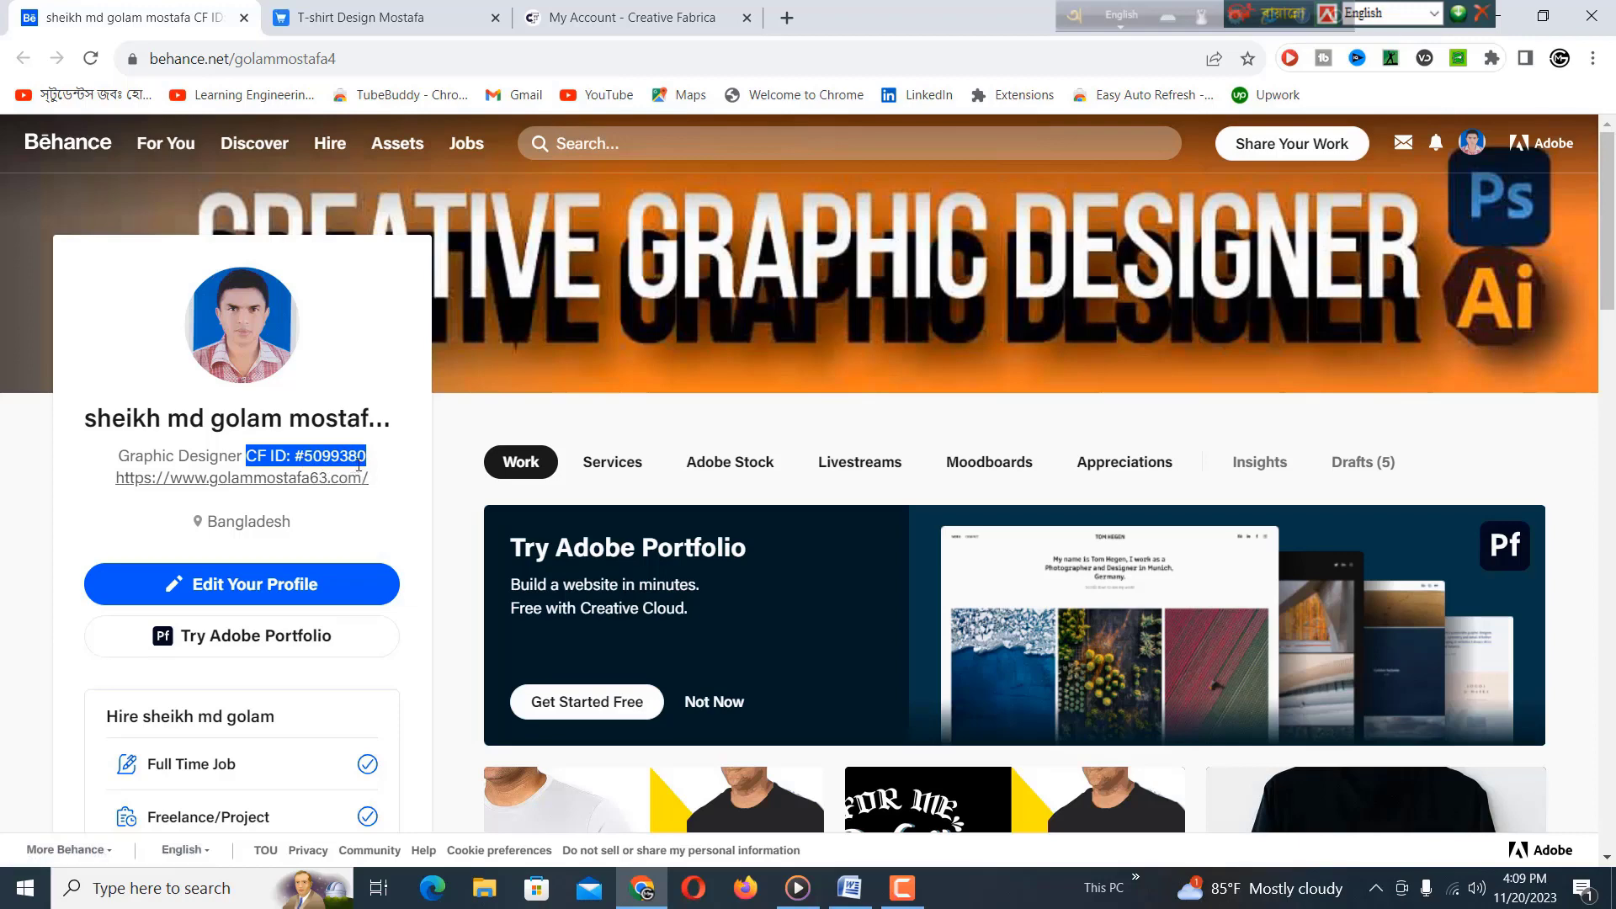
click(589, 27)
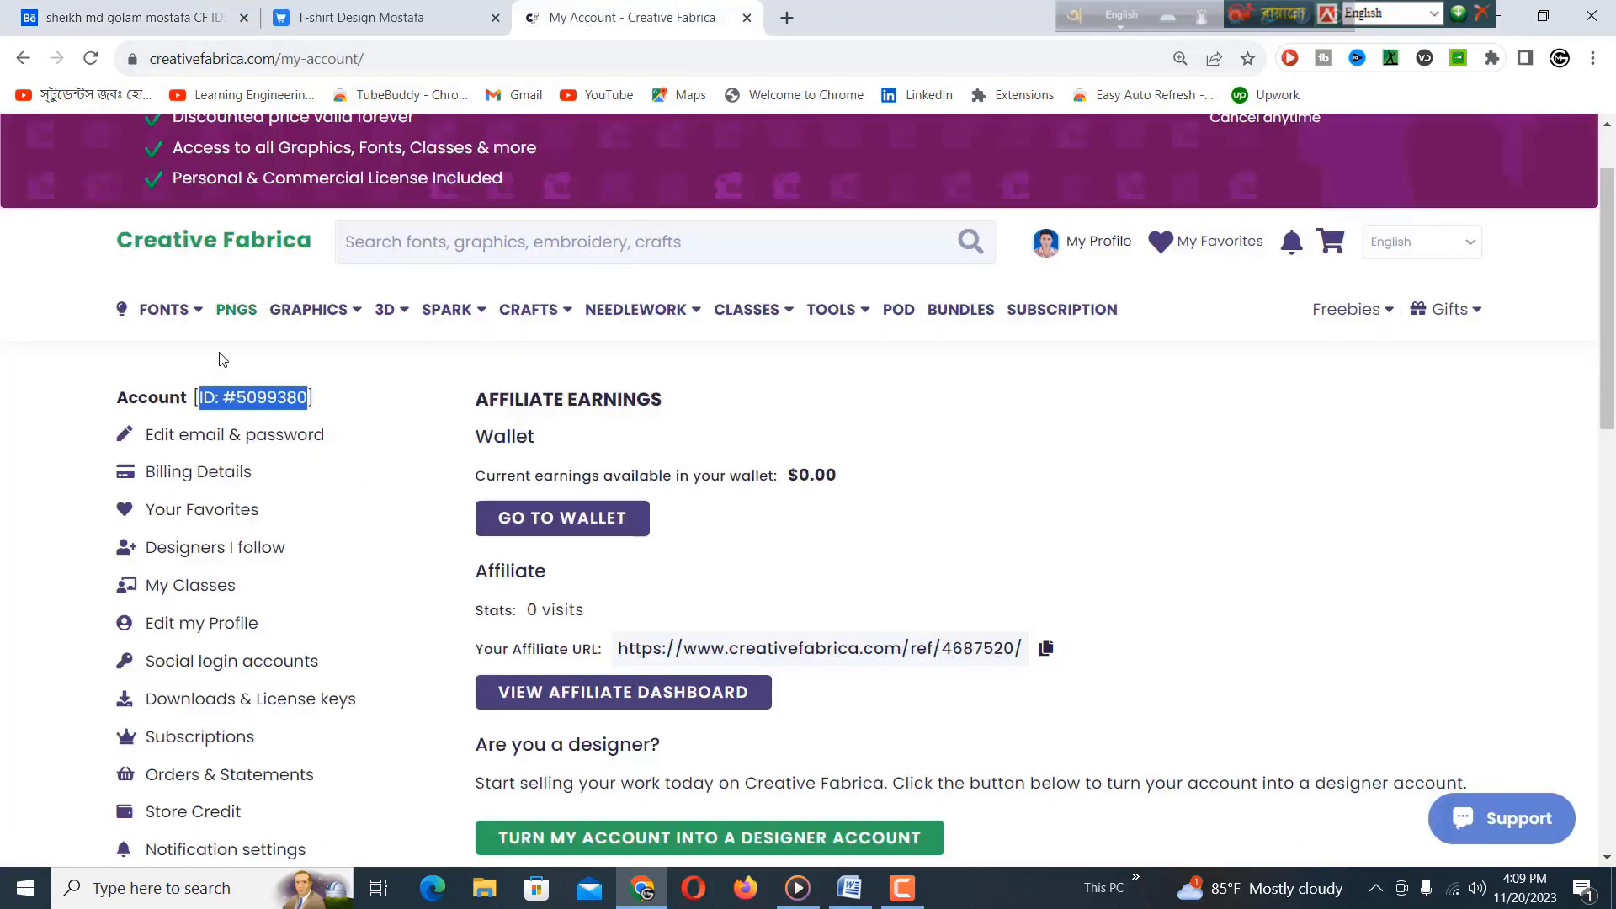
click(278, 408)
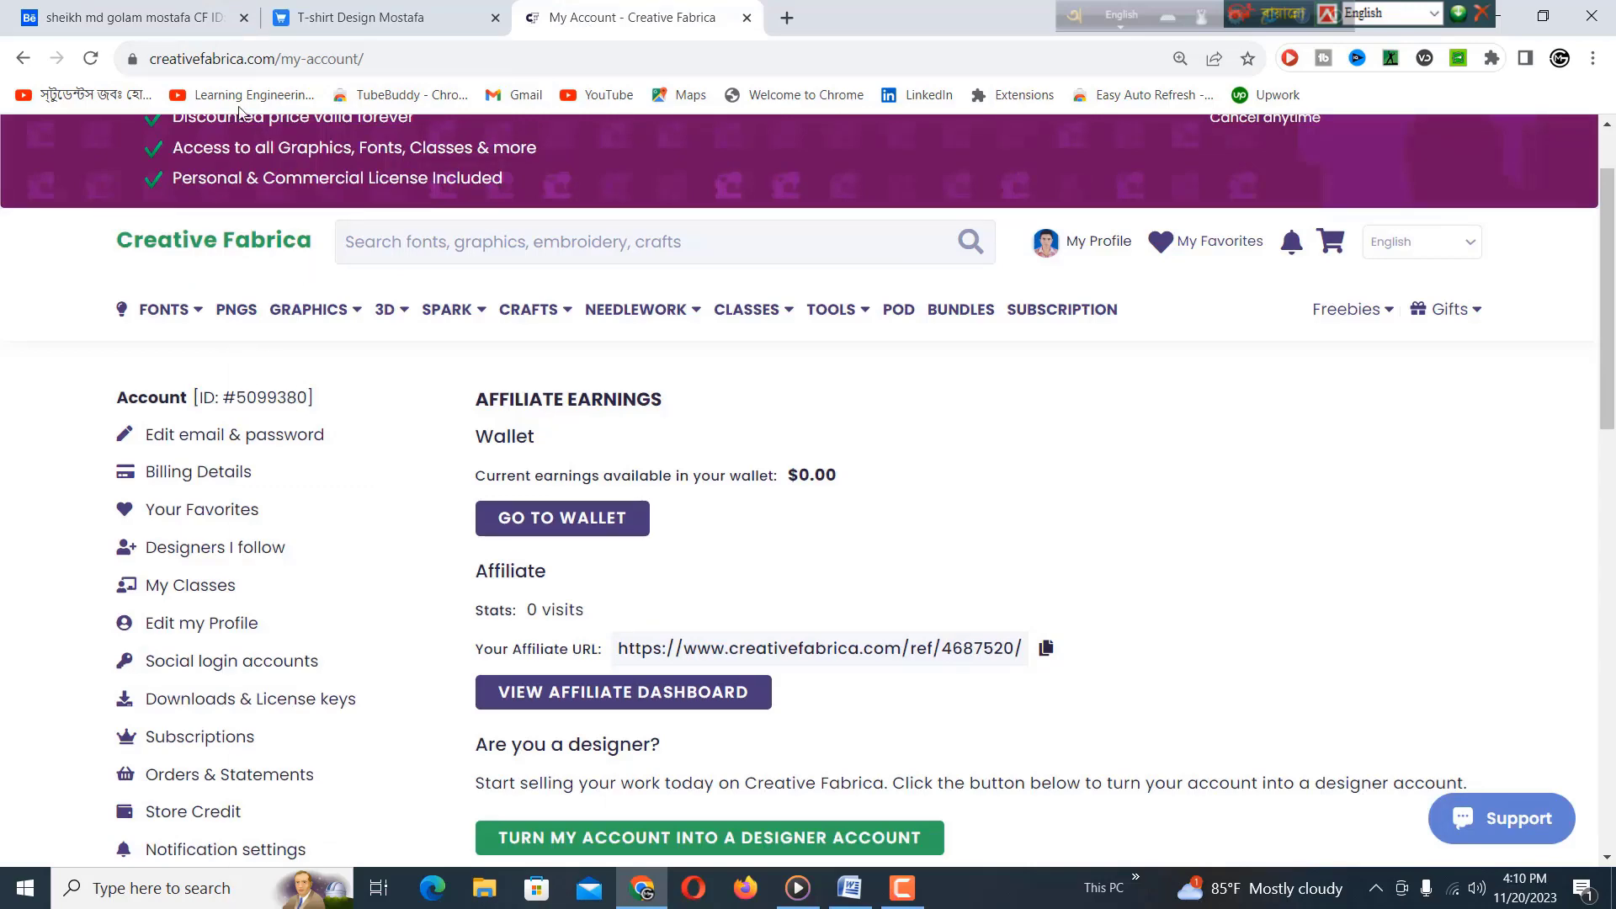
click(131, 18)
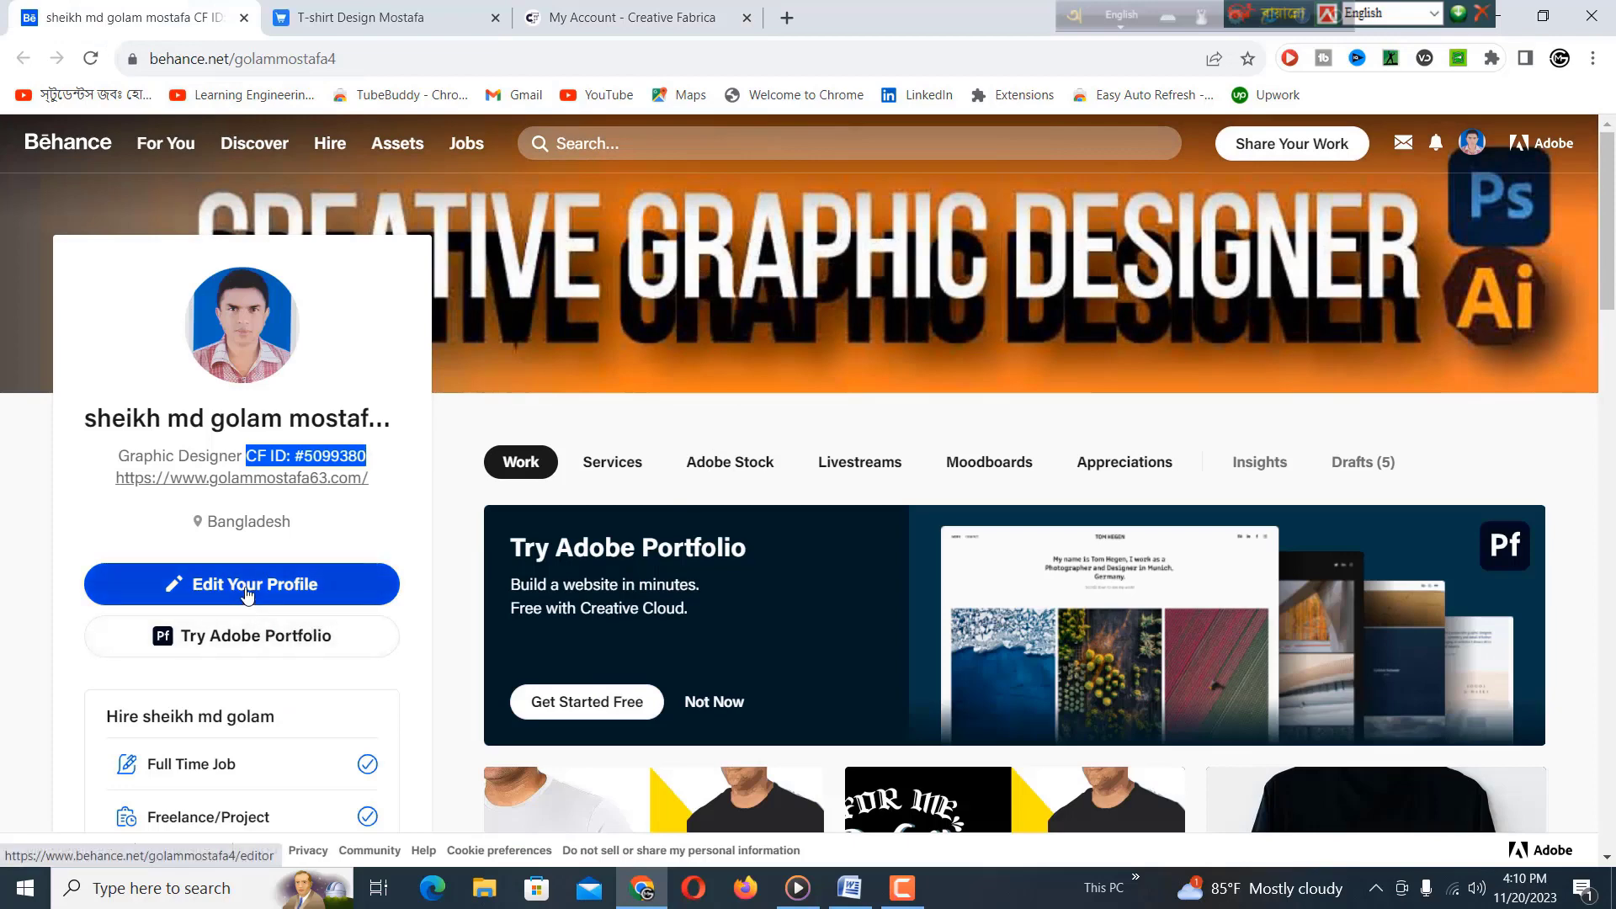
click(244, 594)
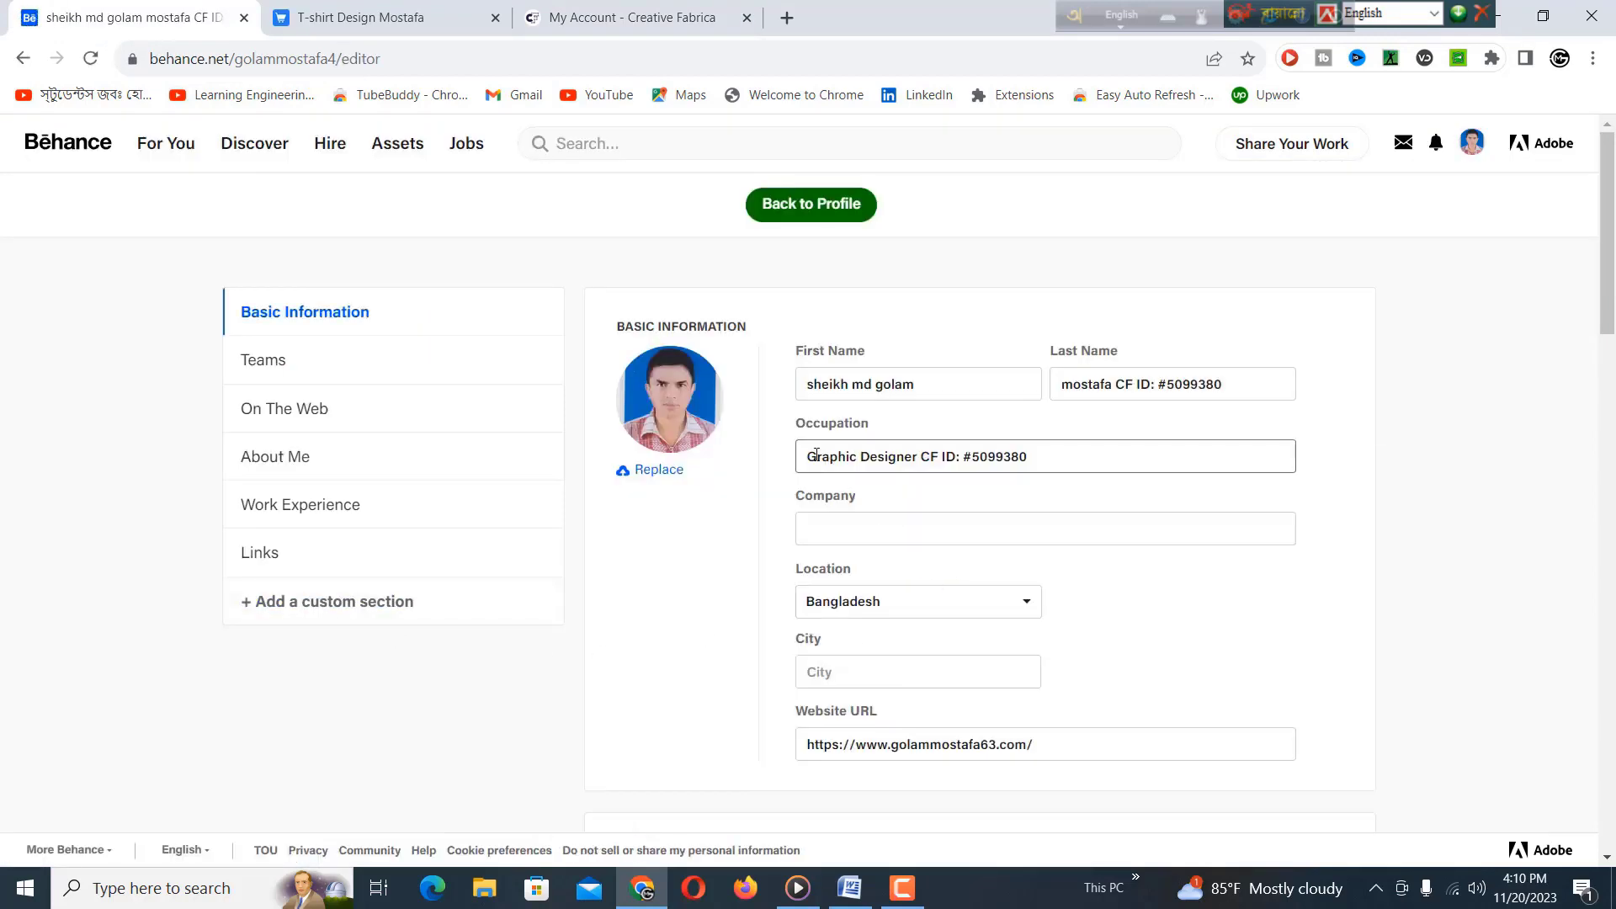
drag(831, 459, 905, 460)
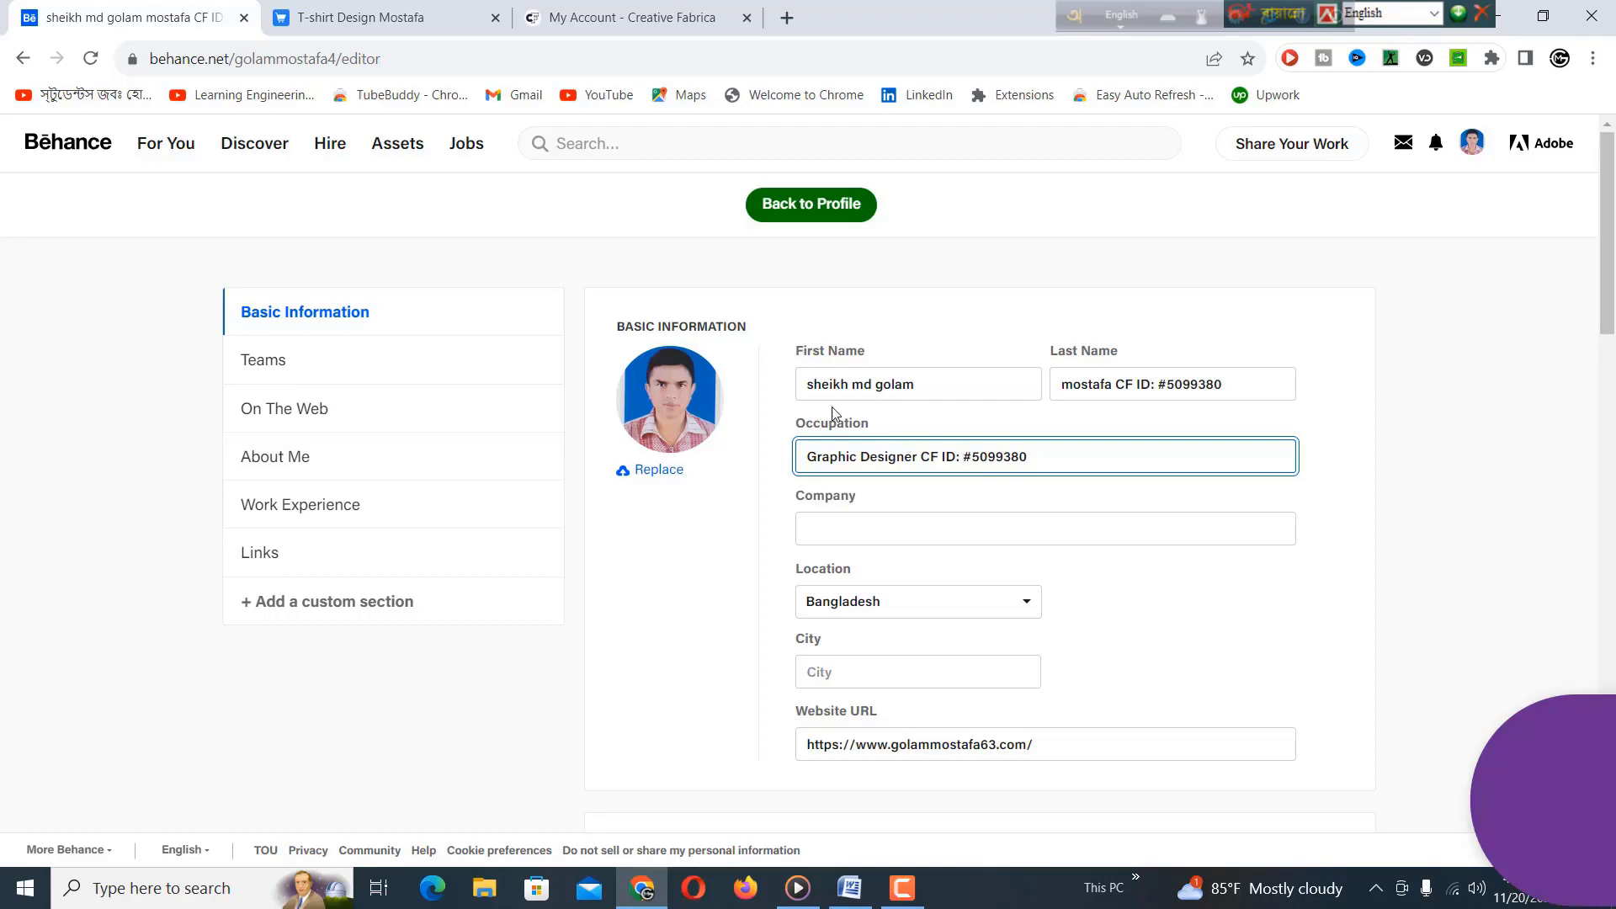
click(787, 19)
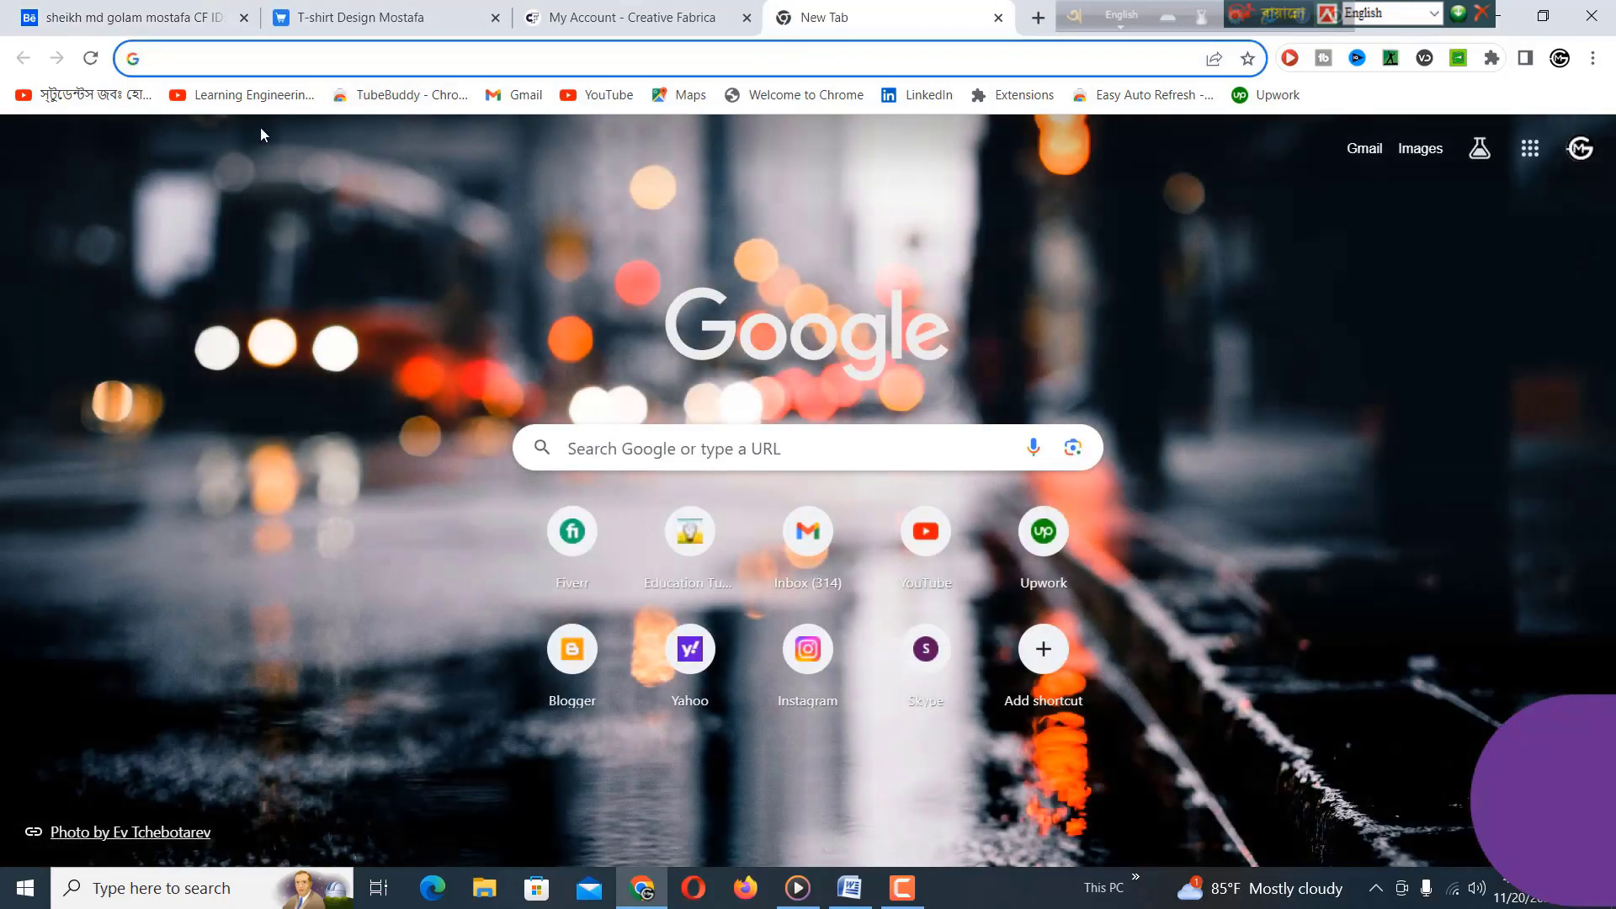
Go to Dribbble, open your own profile and highlight its CF ID.
text(www.dr)
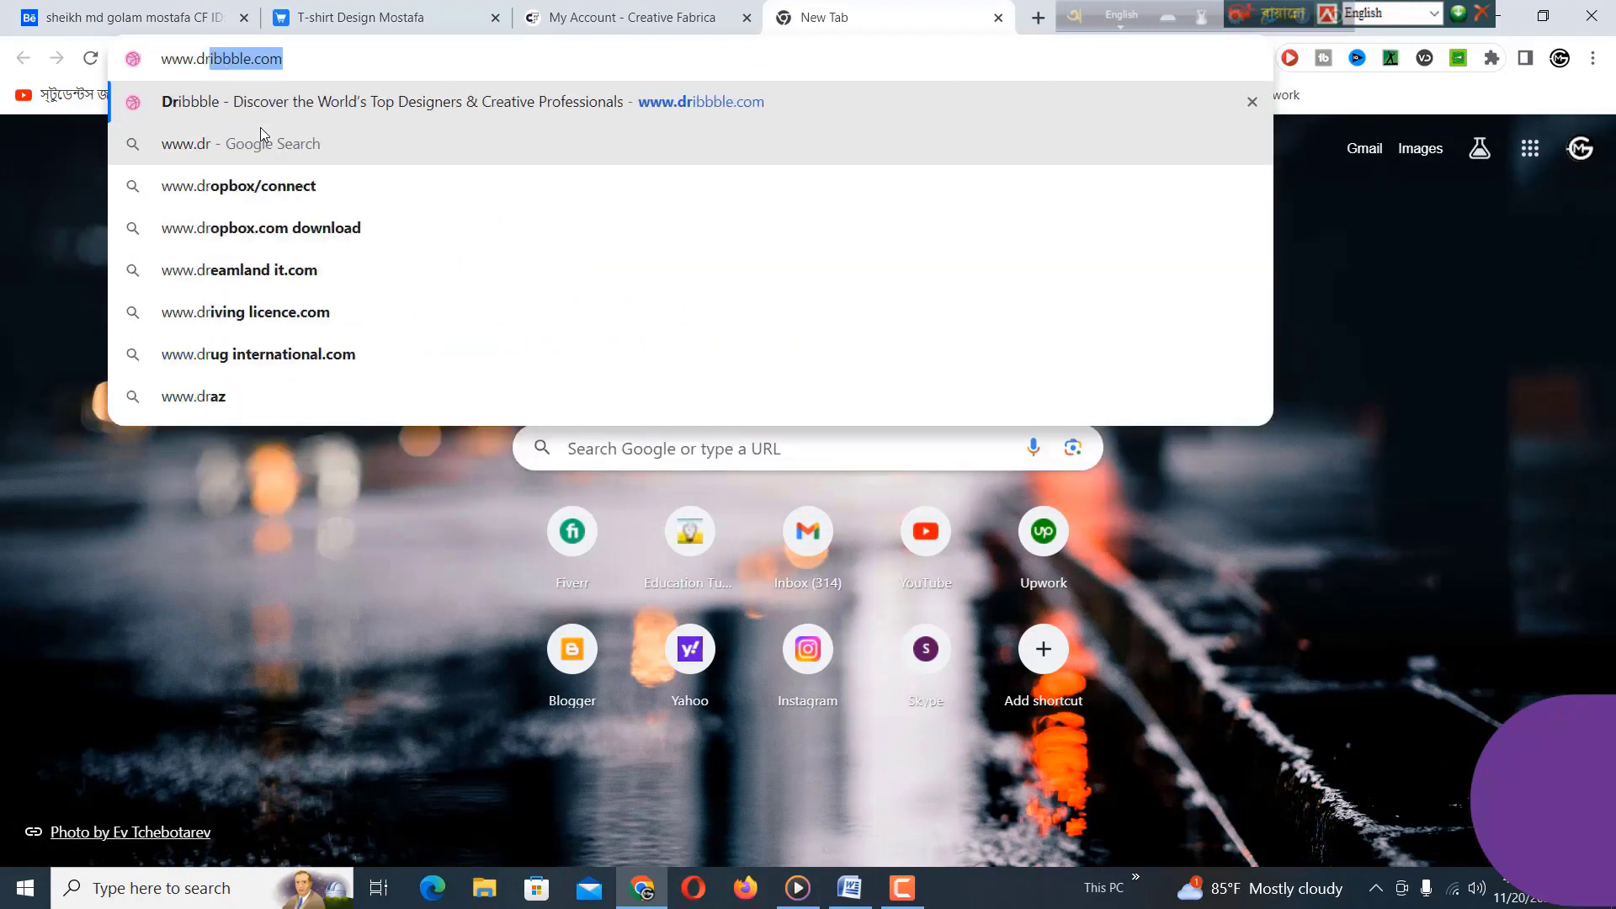
key(Return)
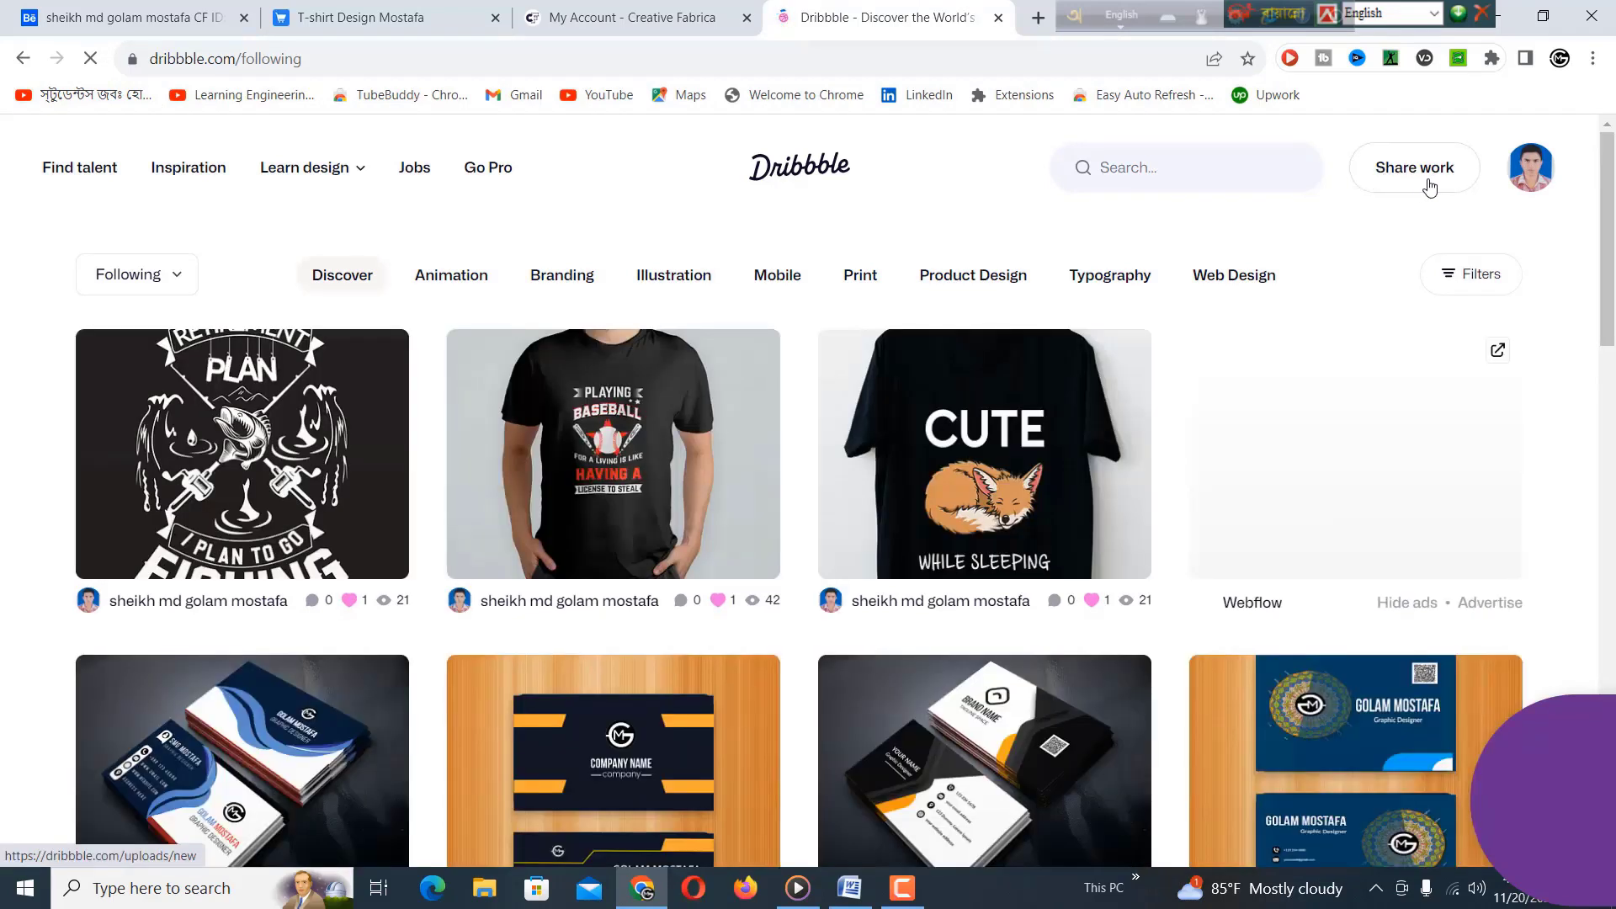
mouse_move(1541, 189)
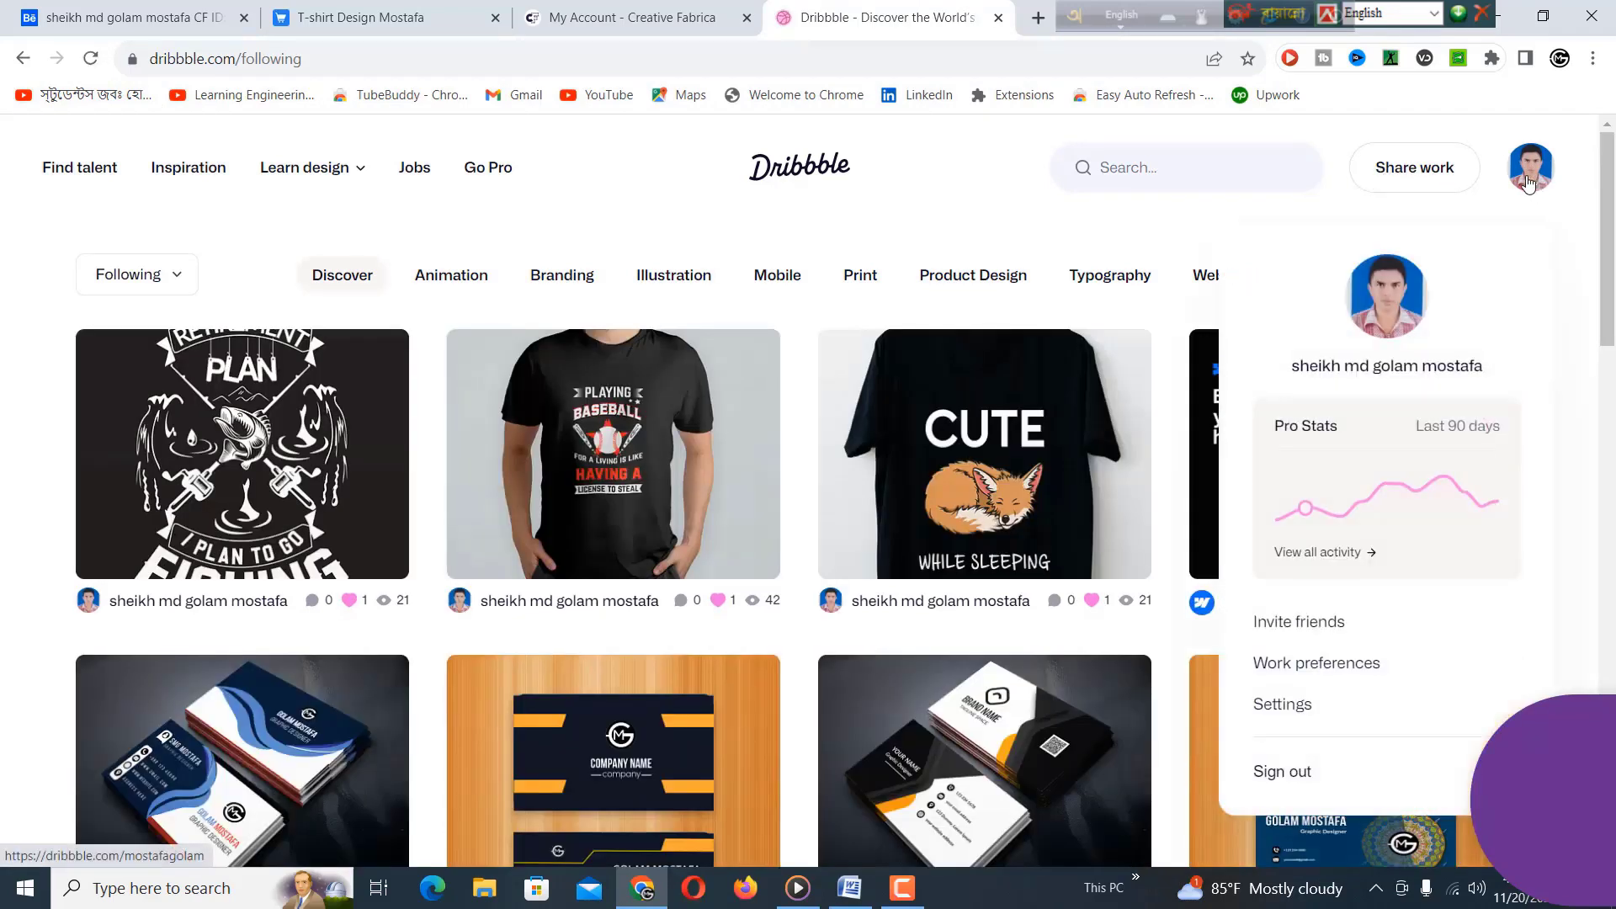
click(1355, 359)
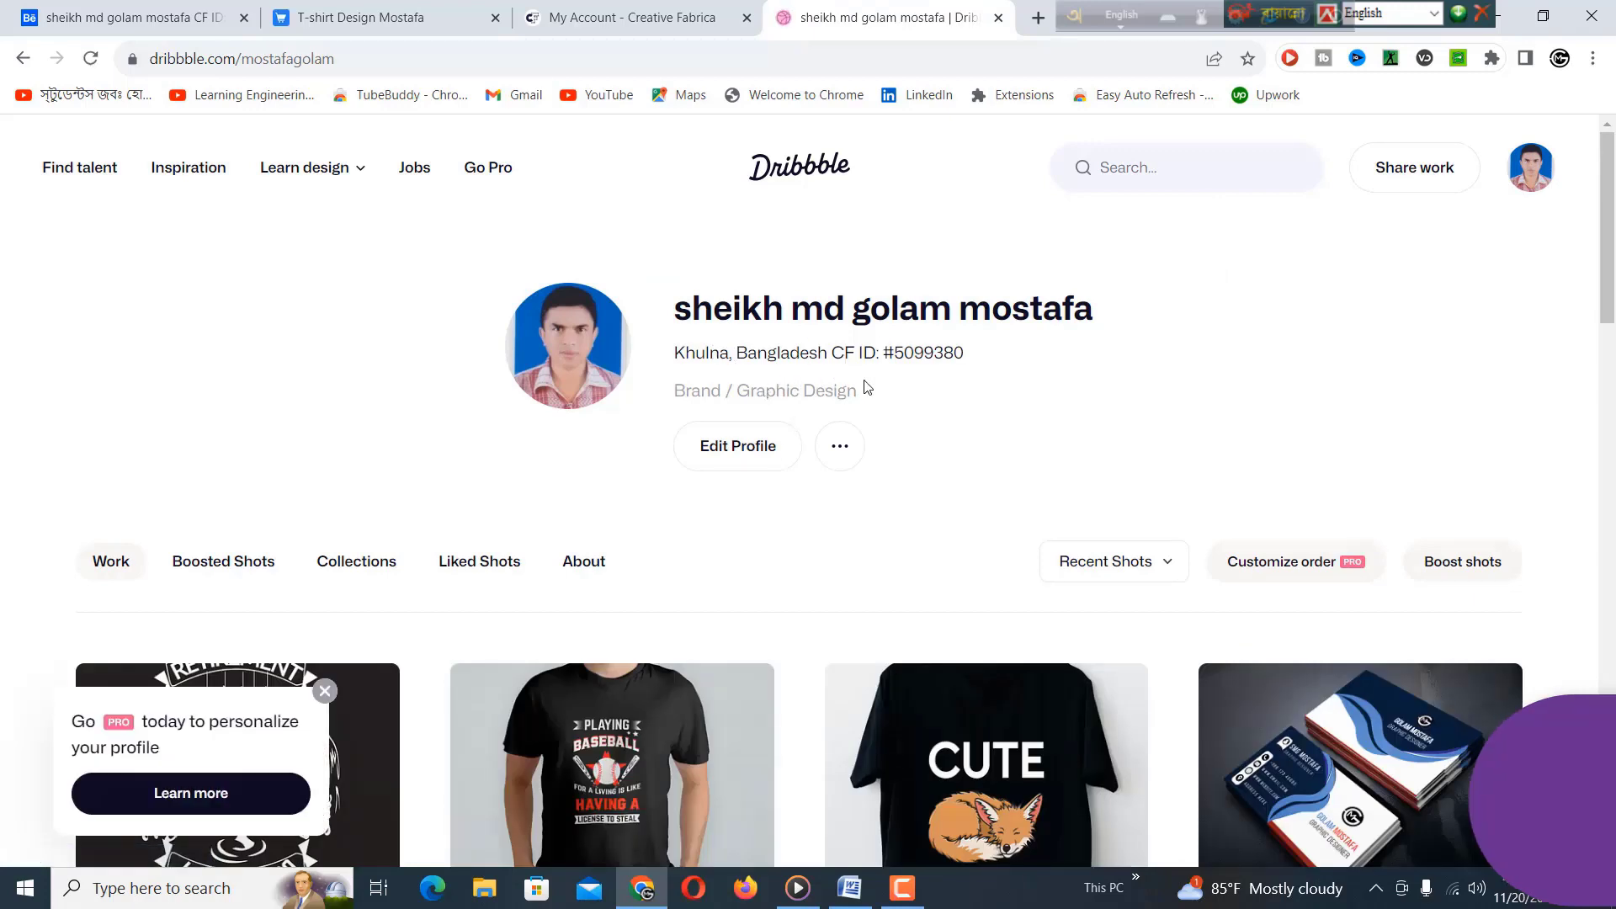
drag(841, 352, 960, 350)
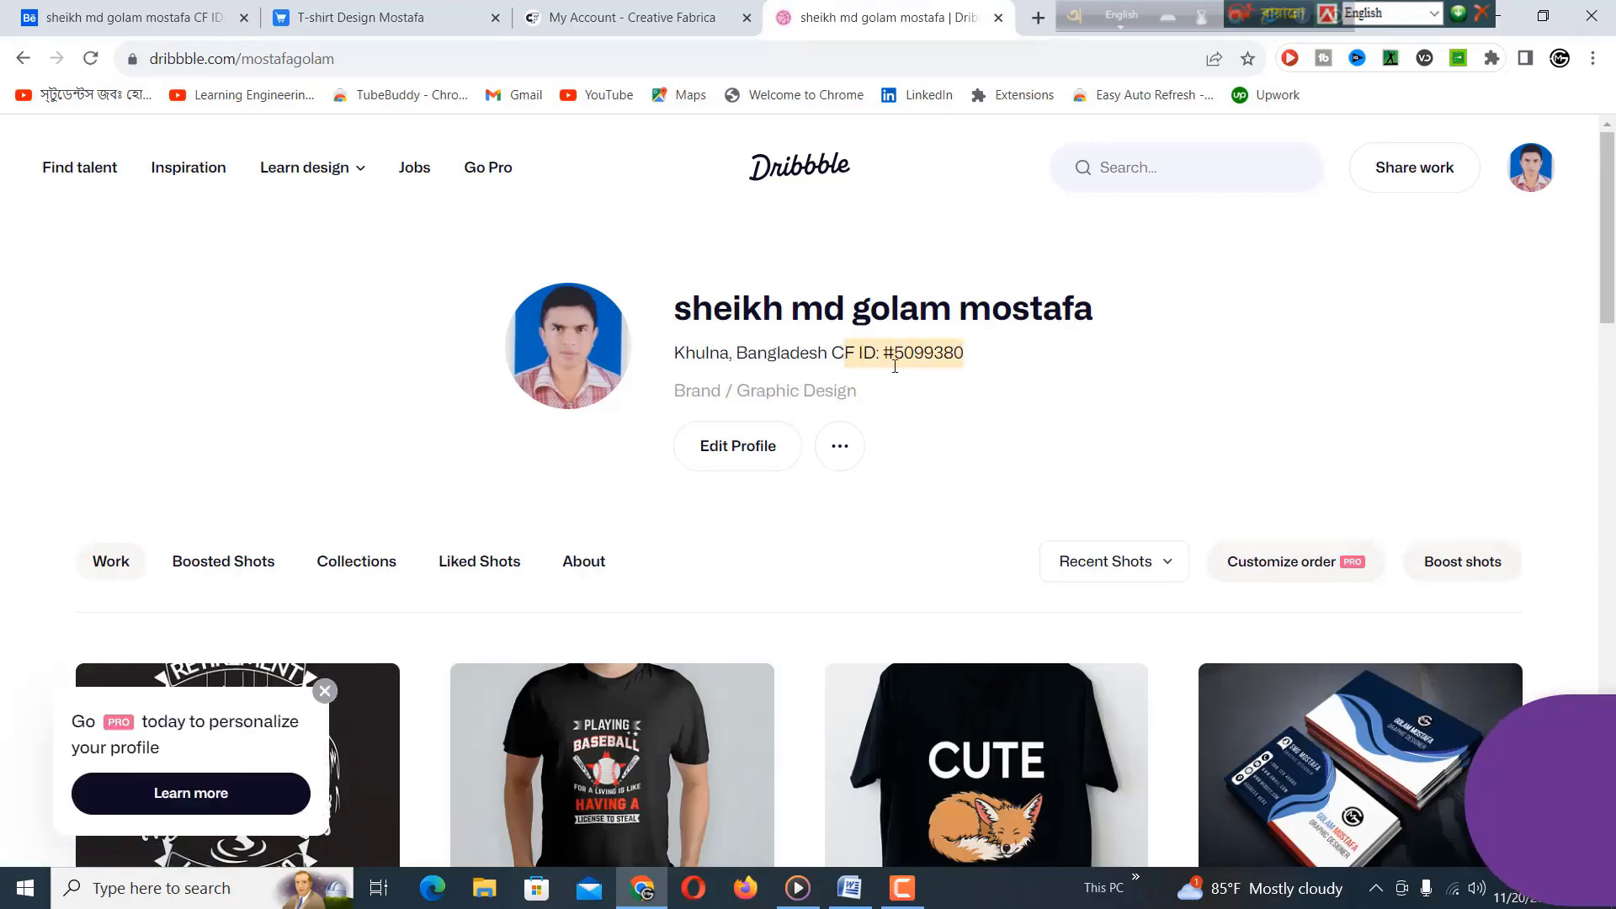
On Dribbble's Edit Profile page, check the CF ID after the city in Location.
click(739, 458)
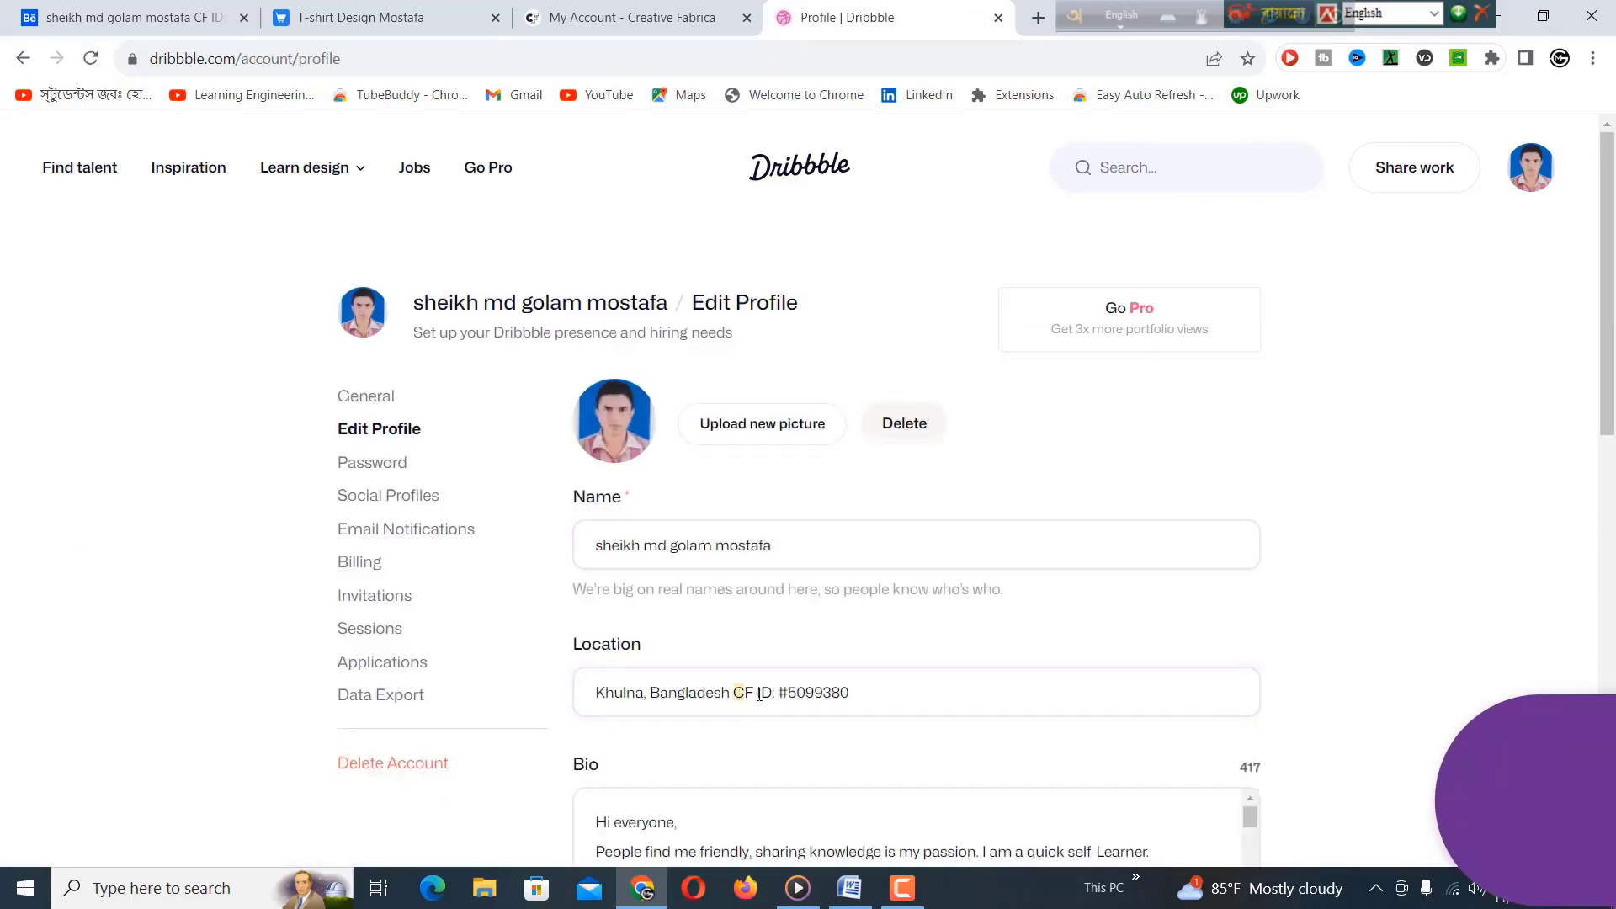
drag(795, 694, 740, 685)
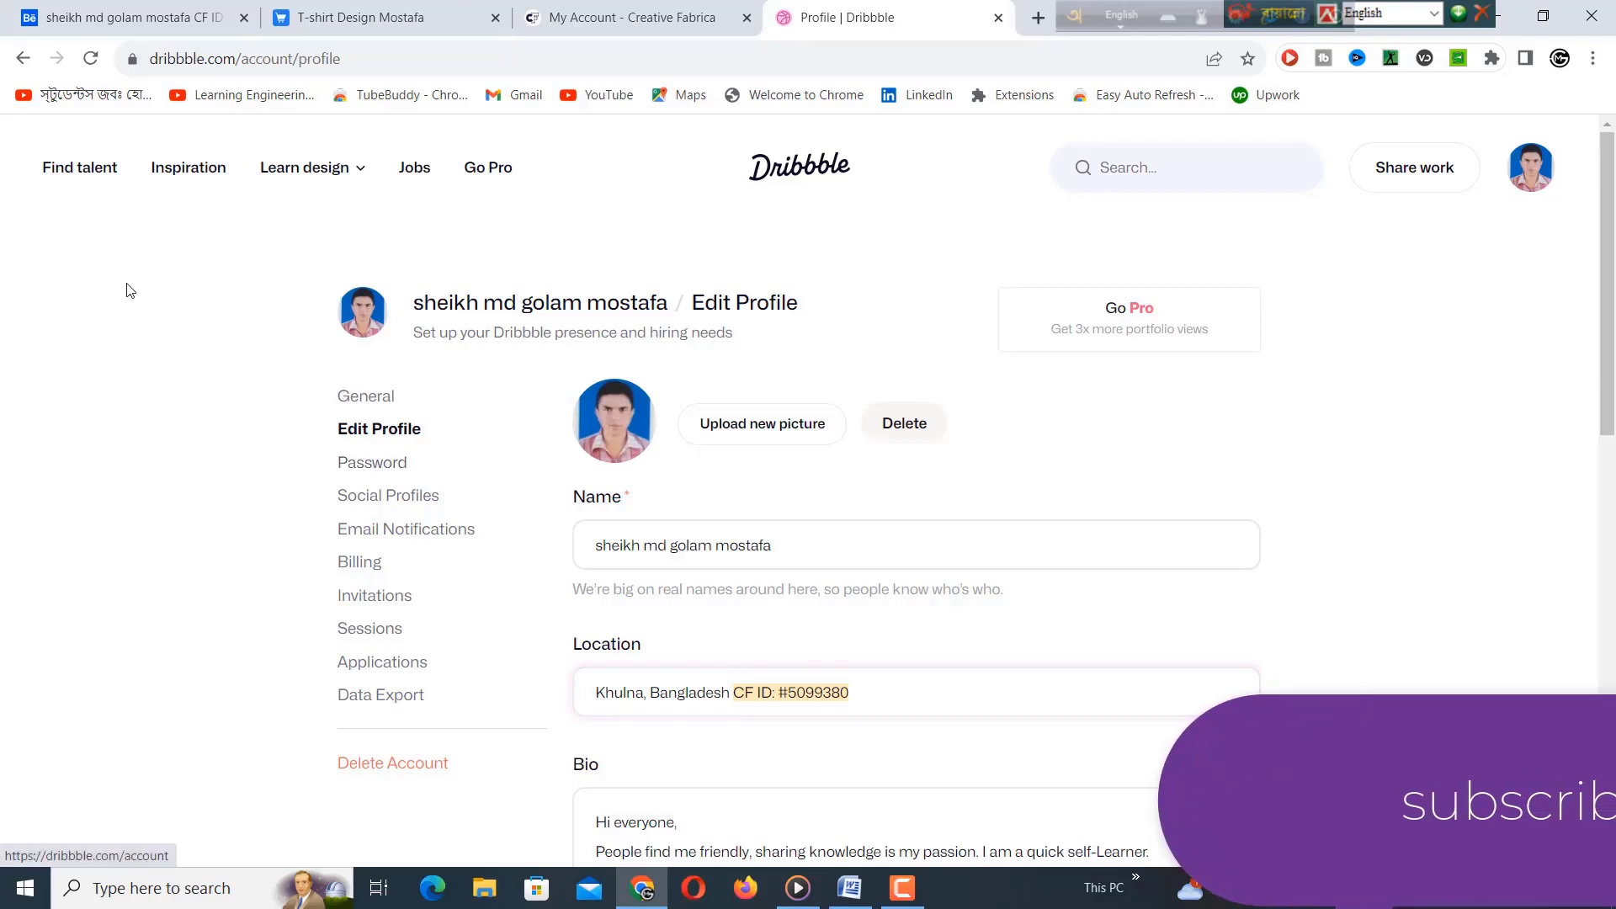
click(370, 62)
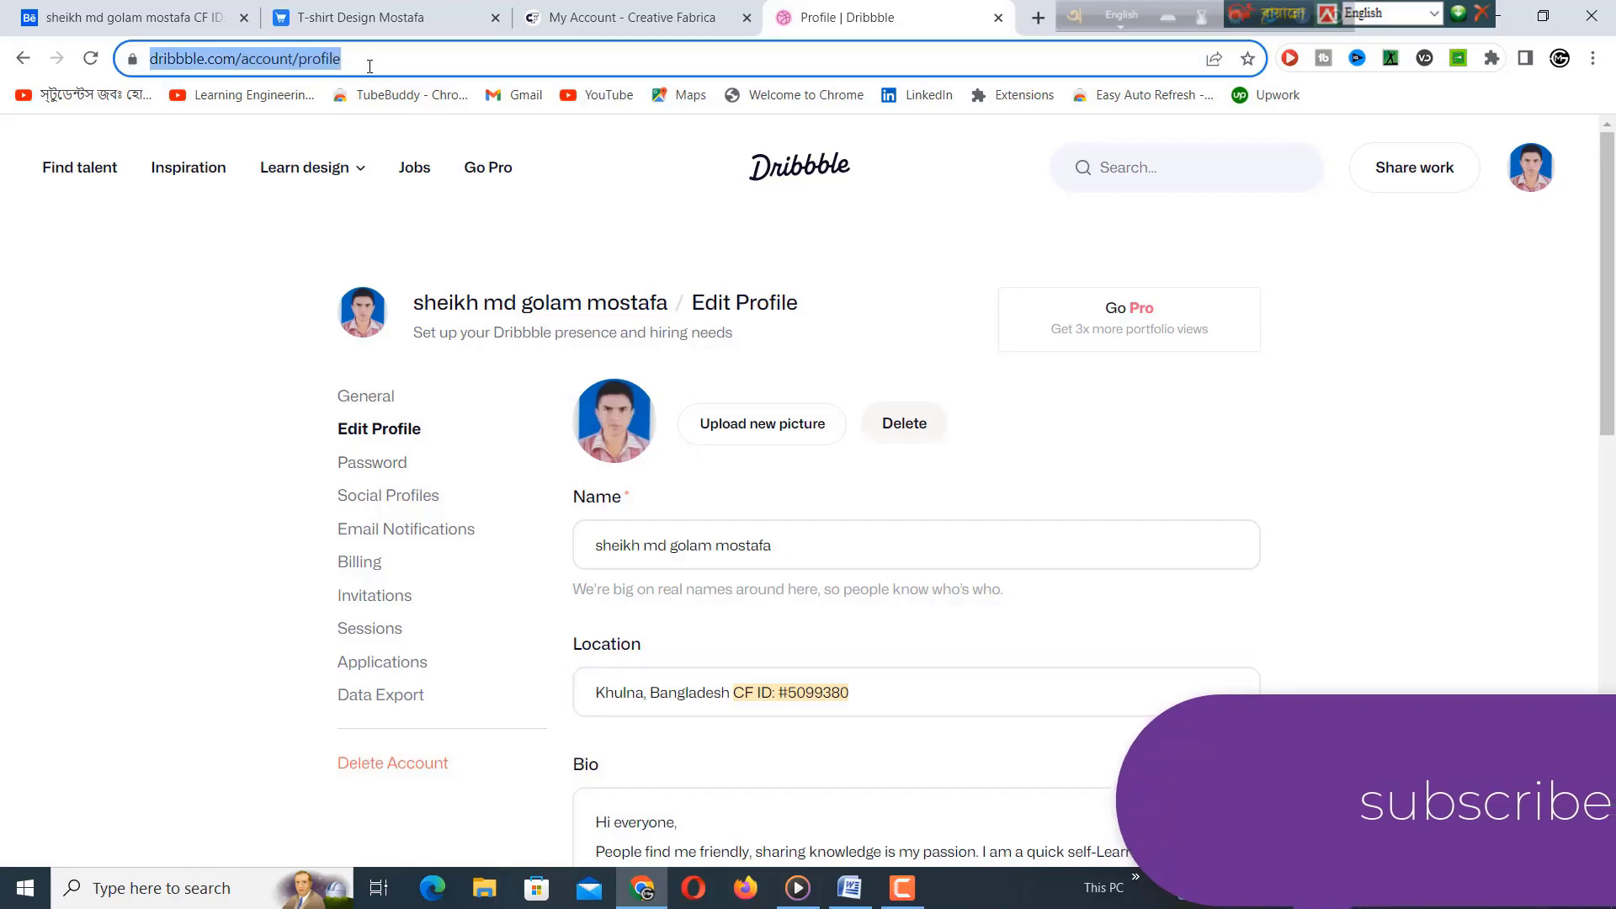
Go to submit.shutterstock.com and open Account > Public profile.
text(w)
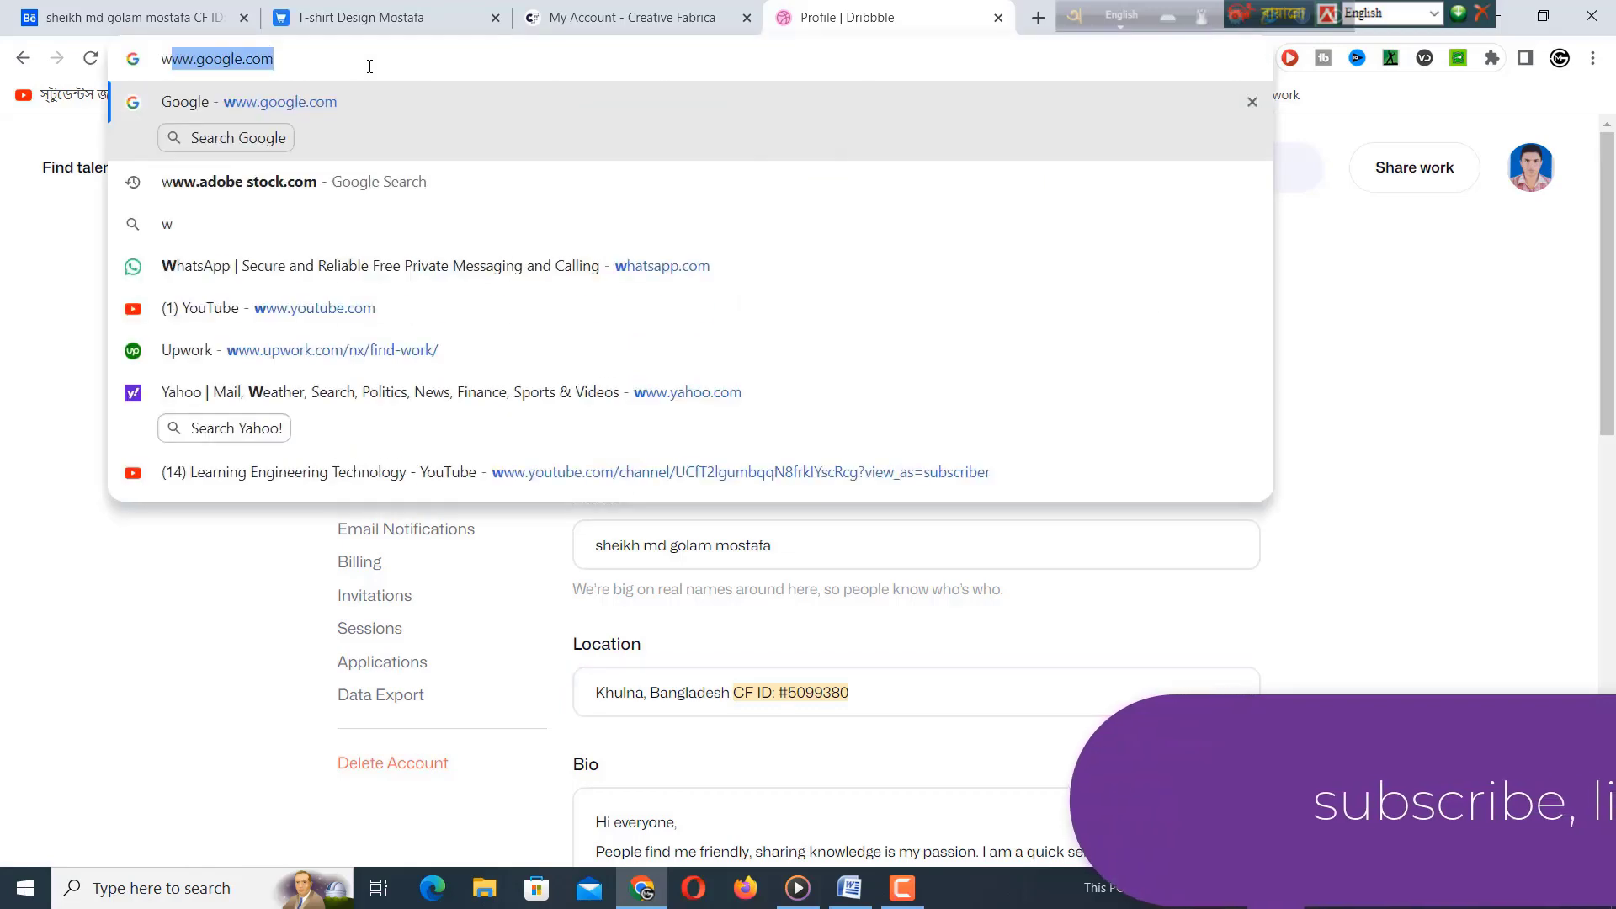
key(BackSpace)
key(BackSpace)
text(submit.shutterstock)
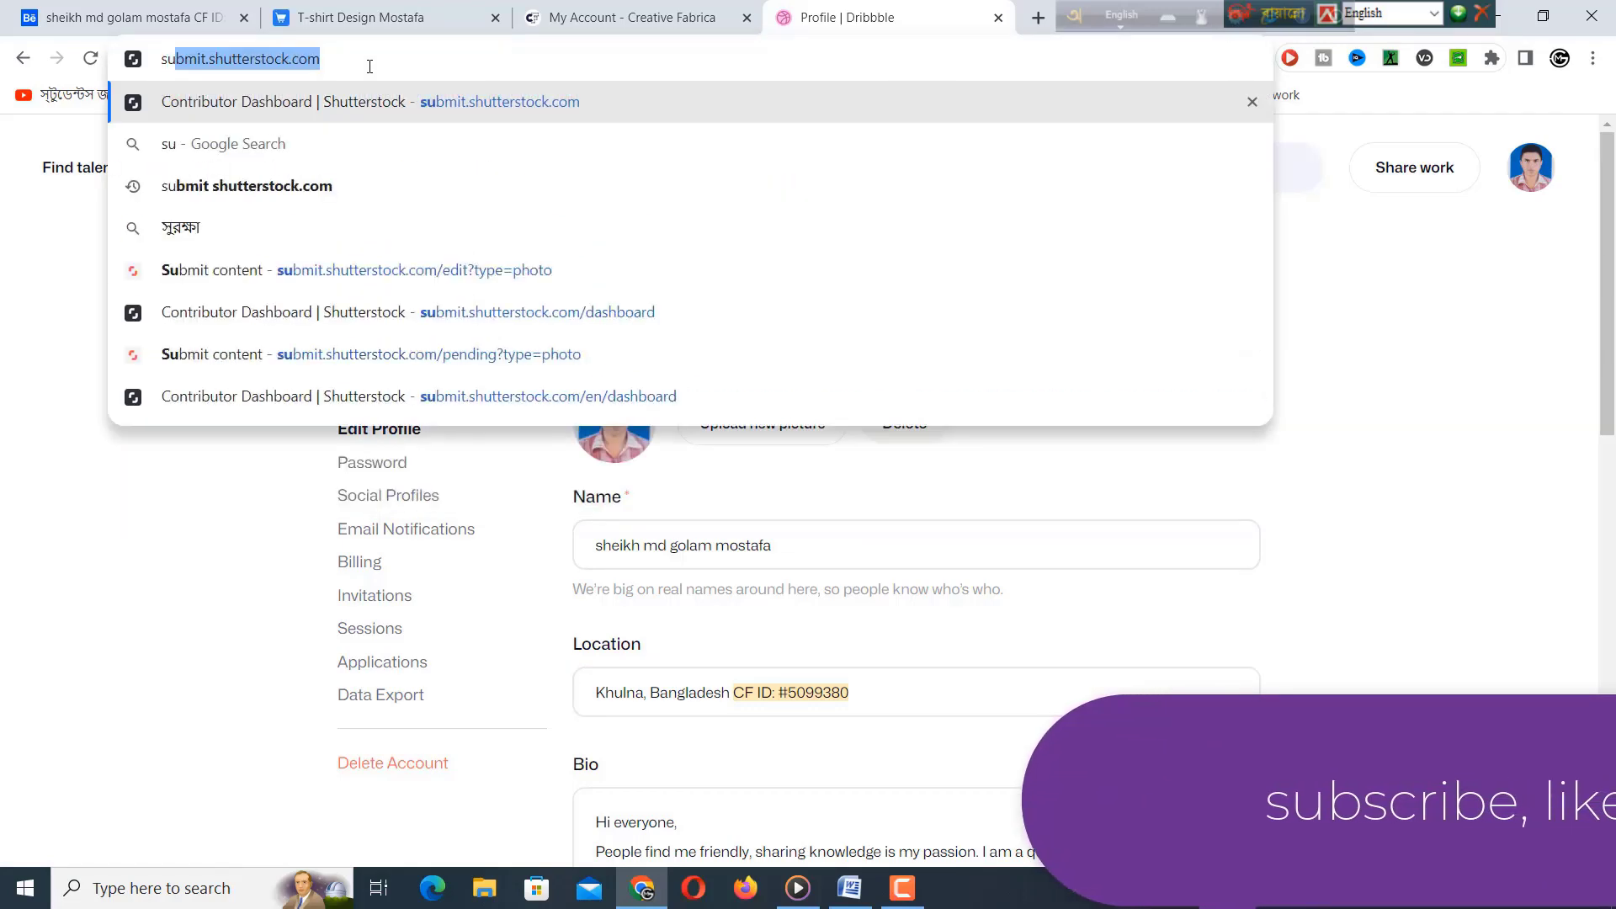
key(Return)
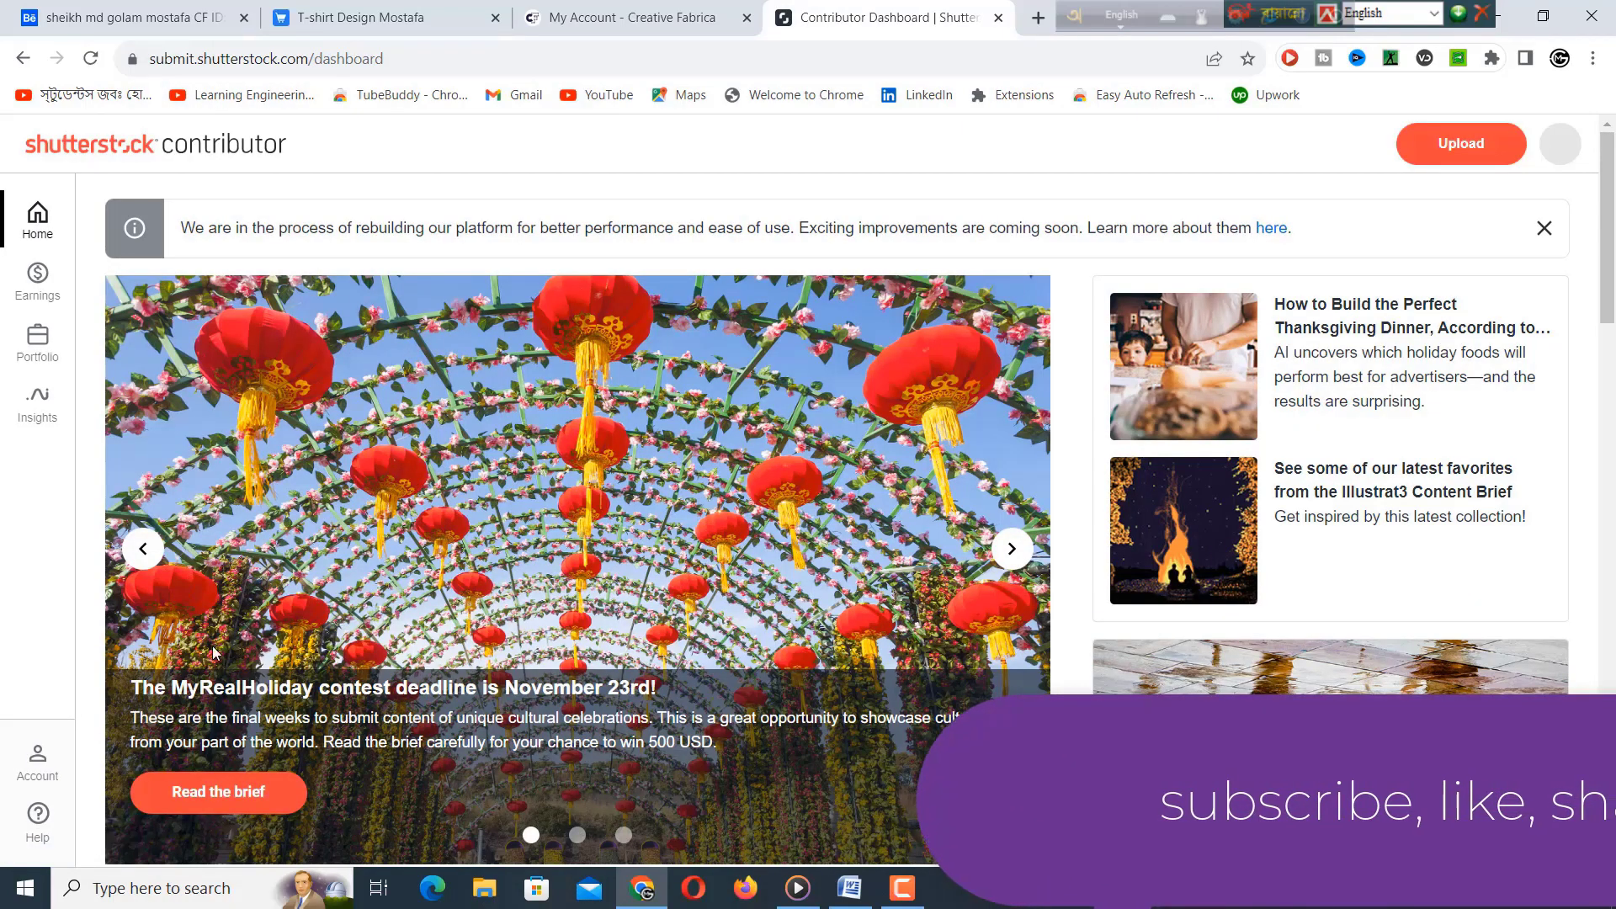
click(37, 762)
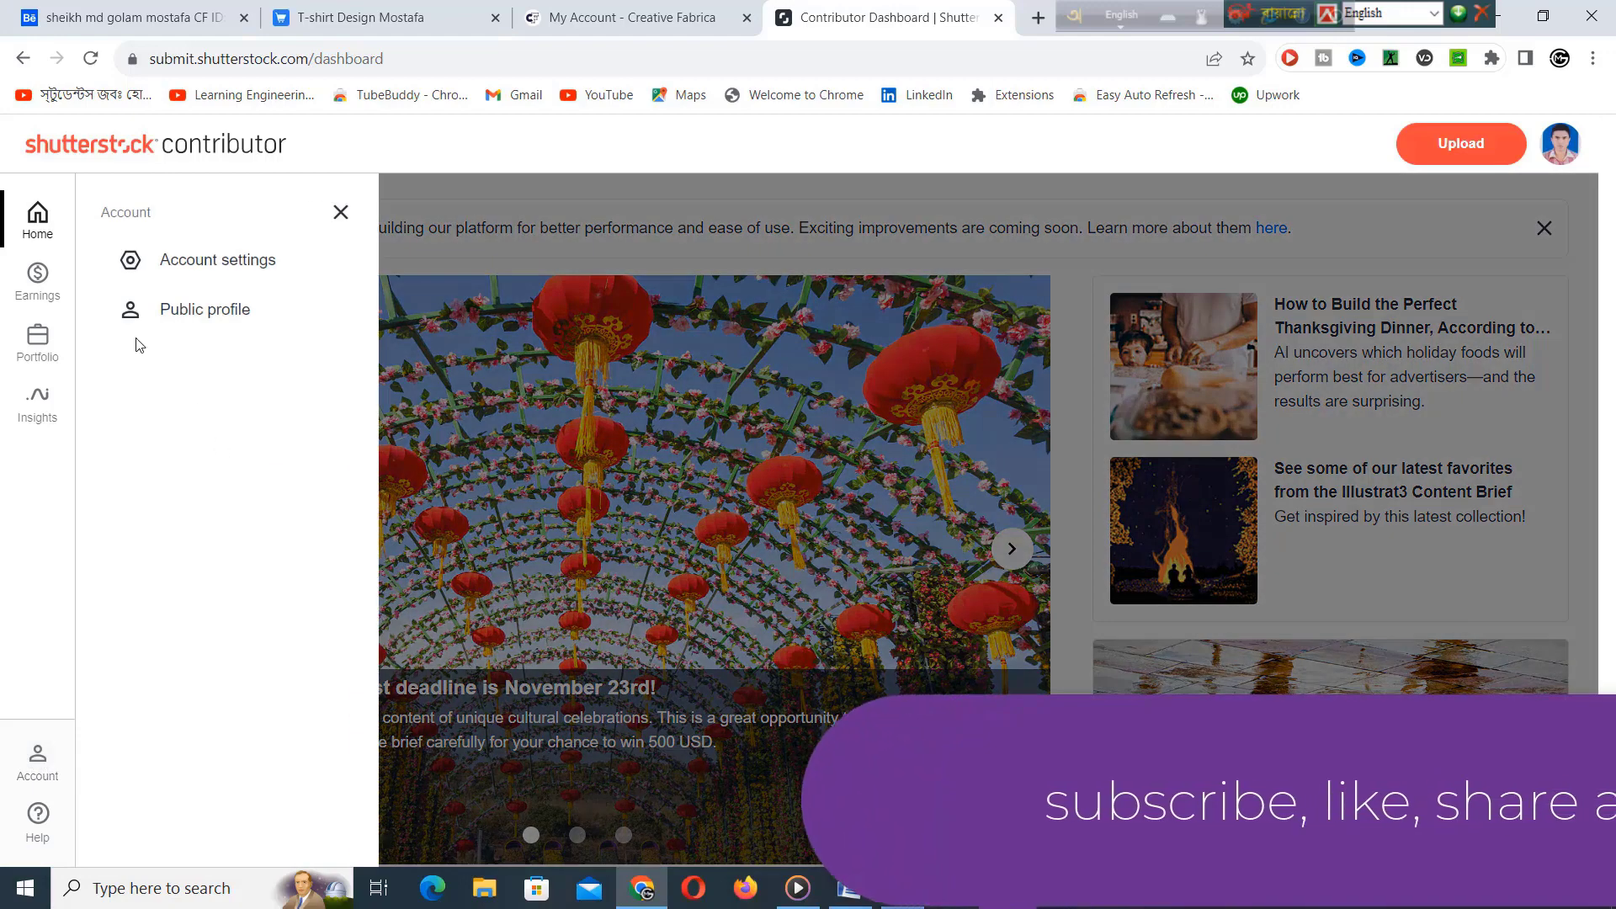
click(206, 310)
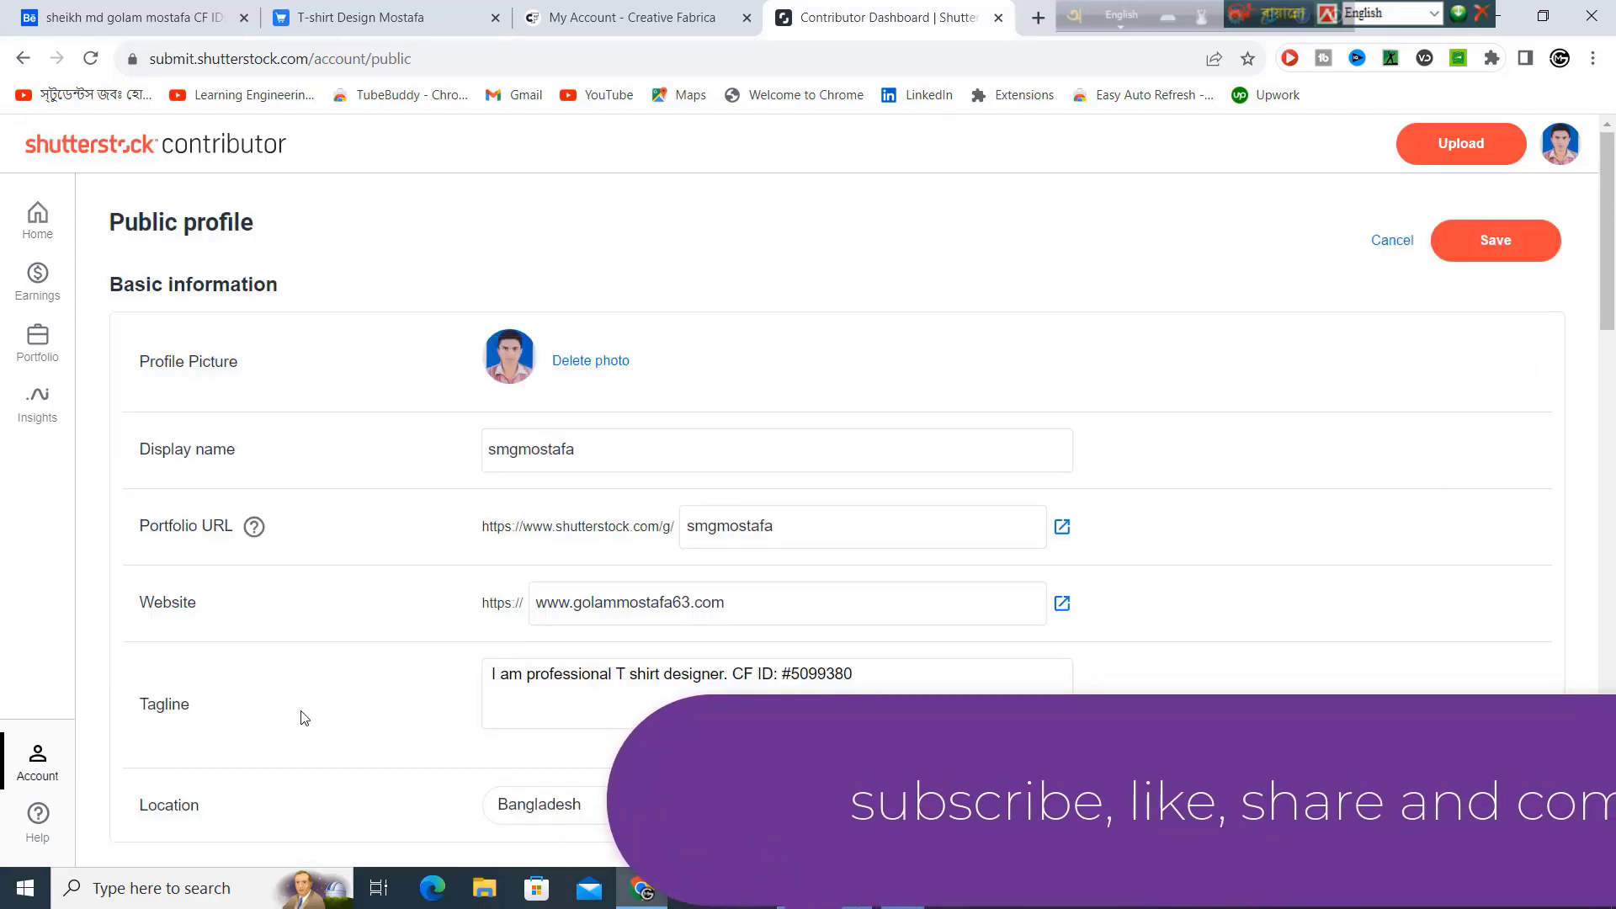
Confirm the tagline carries the CF ID, then open the public portfolio in a new tab.
click(504, 686)
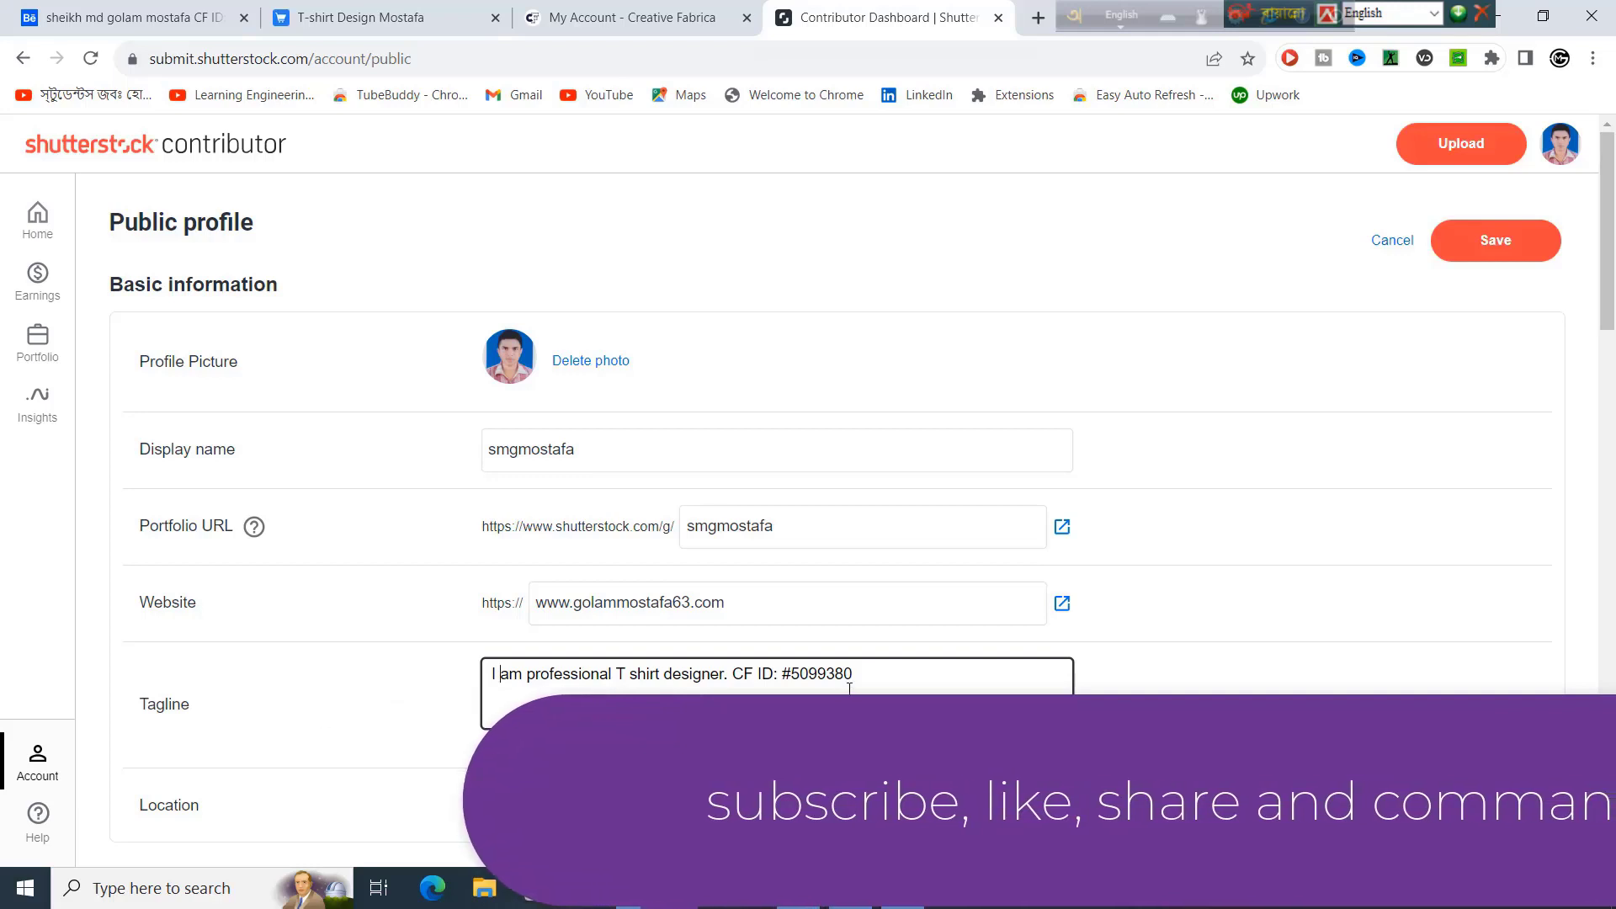
drag(852, 676, 734, 676)
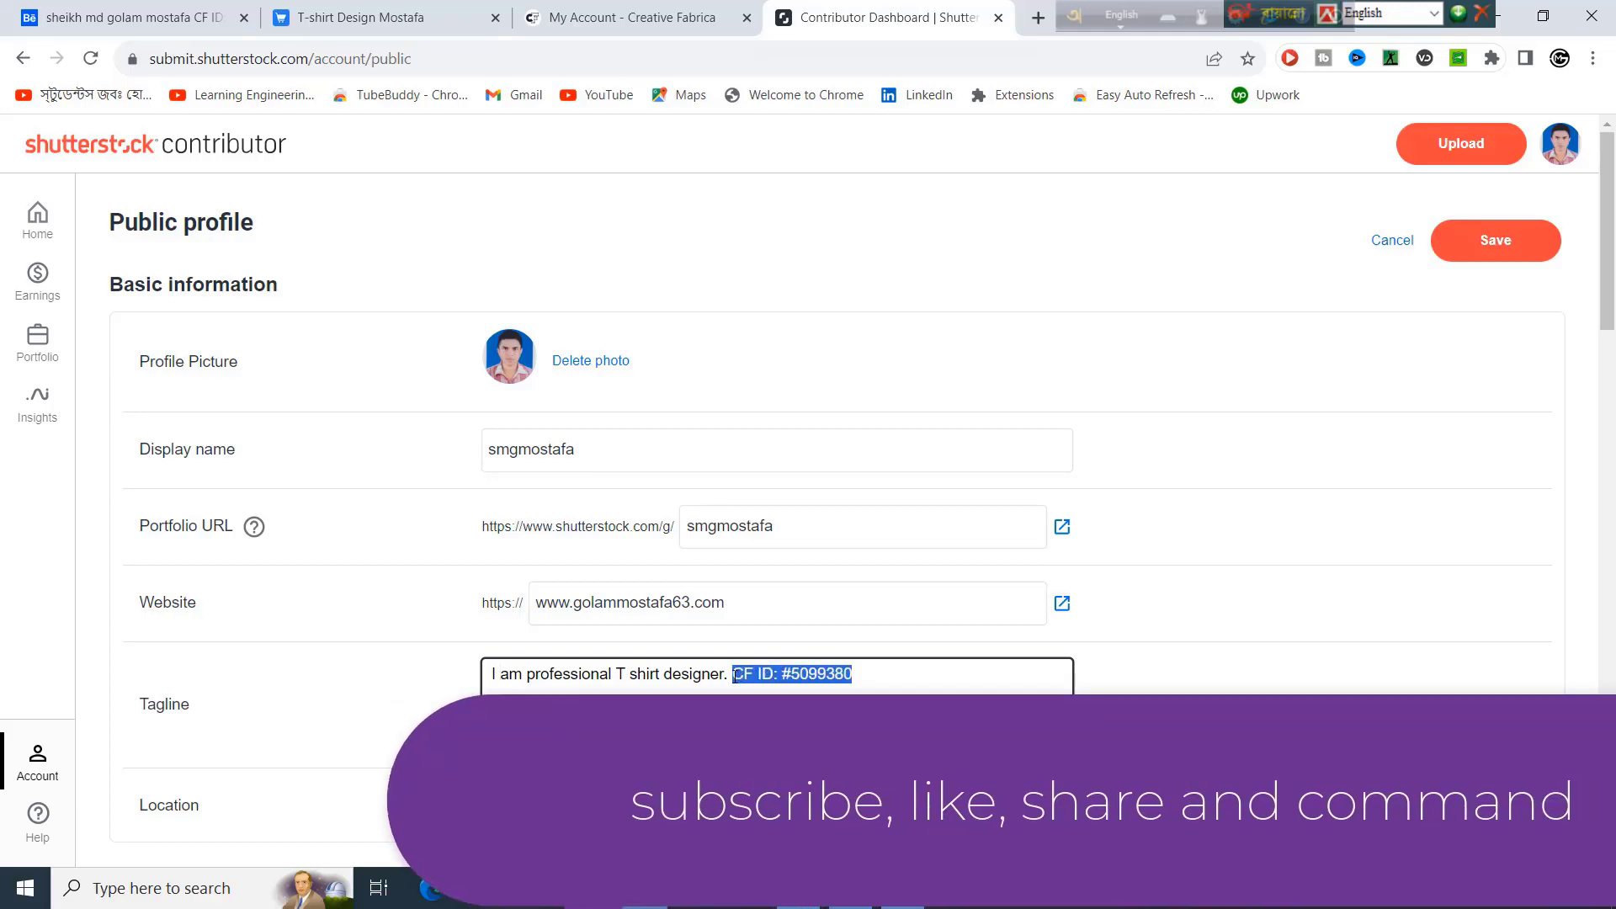
scroll(720, 674, down, 2)
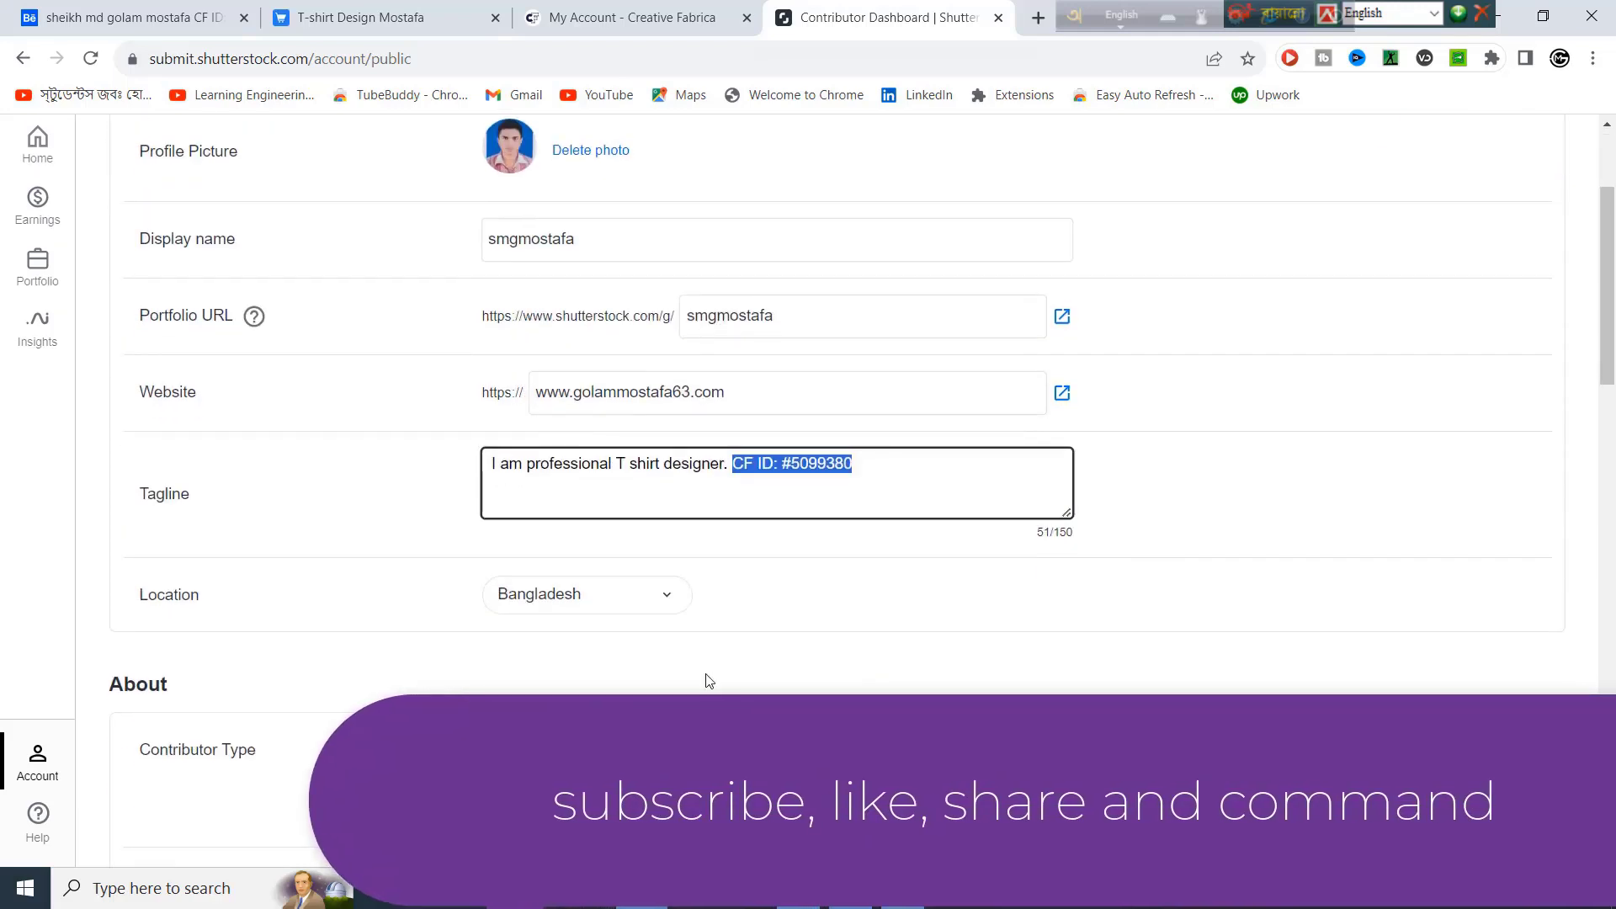
scroll(707, 681, down, 3)
scroll(705, 678, up, 5)
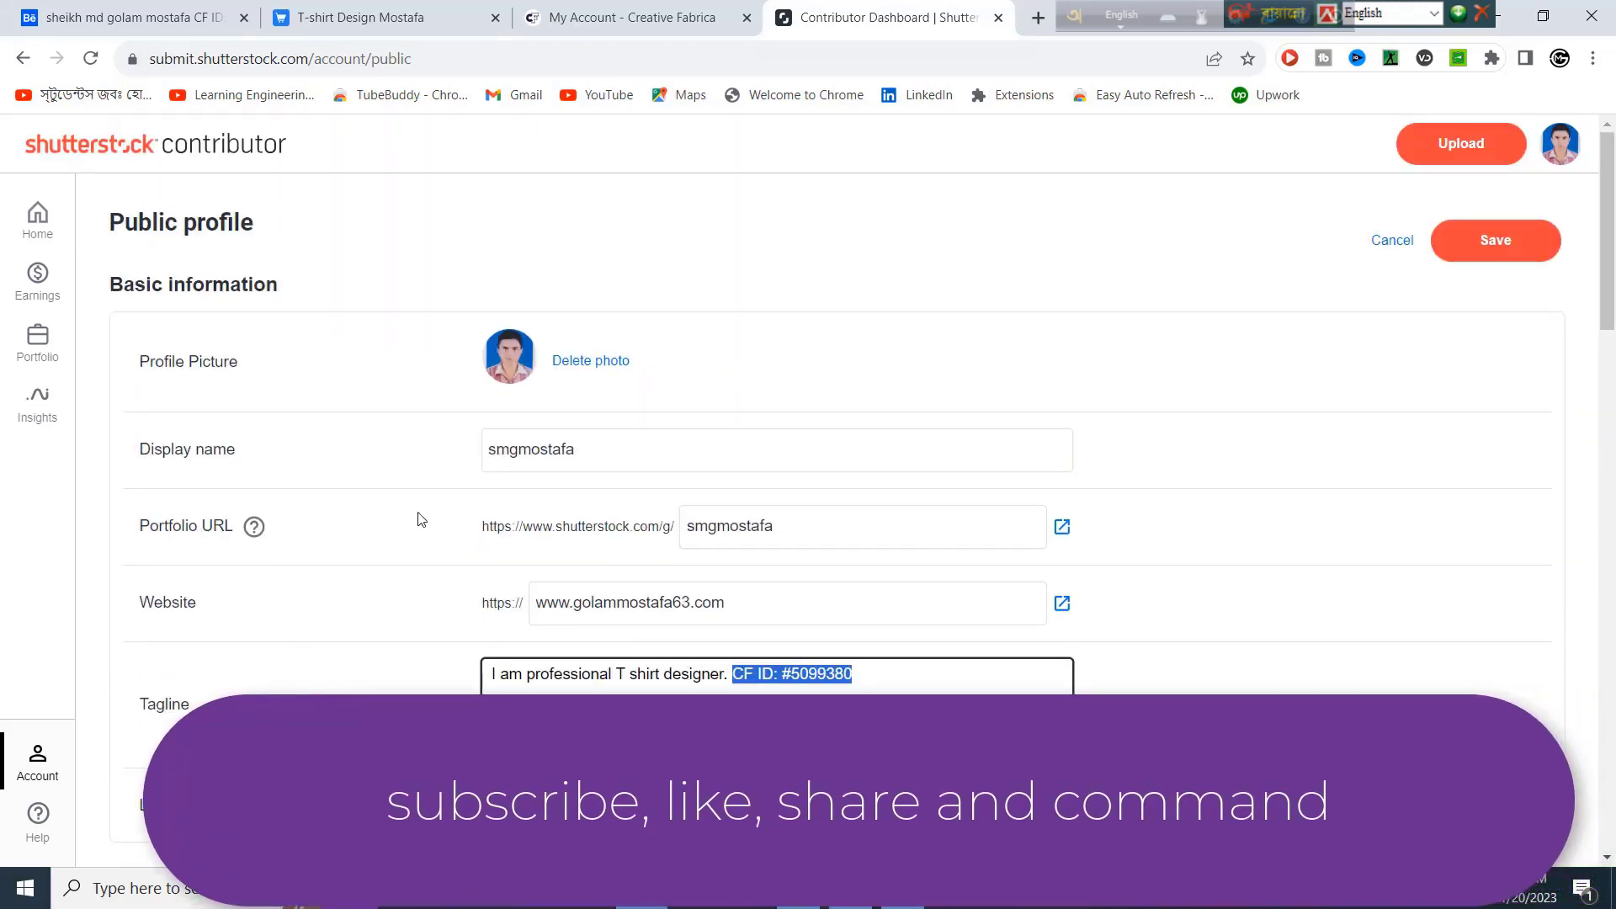
click(1063, 526)
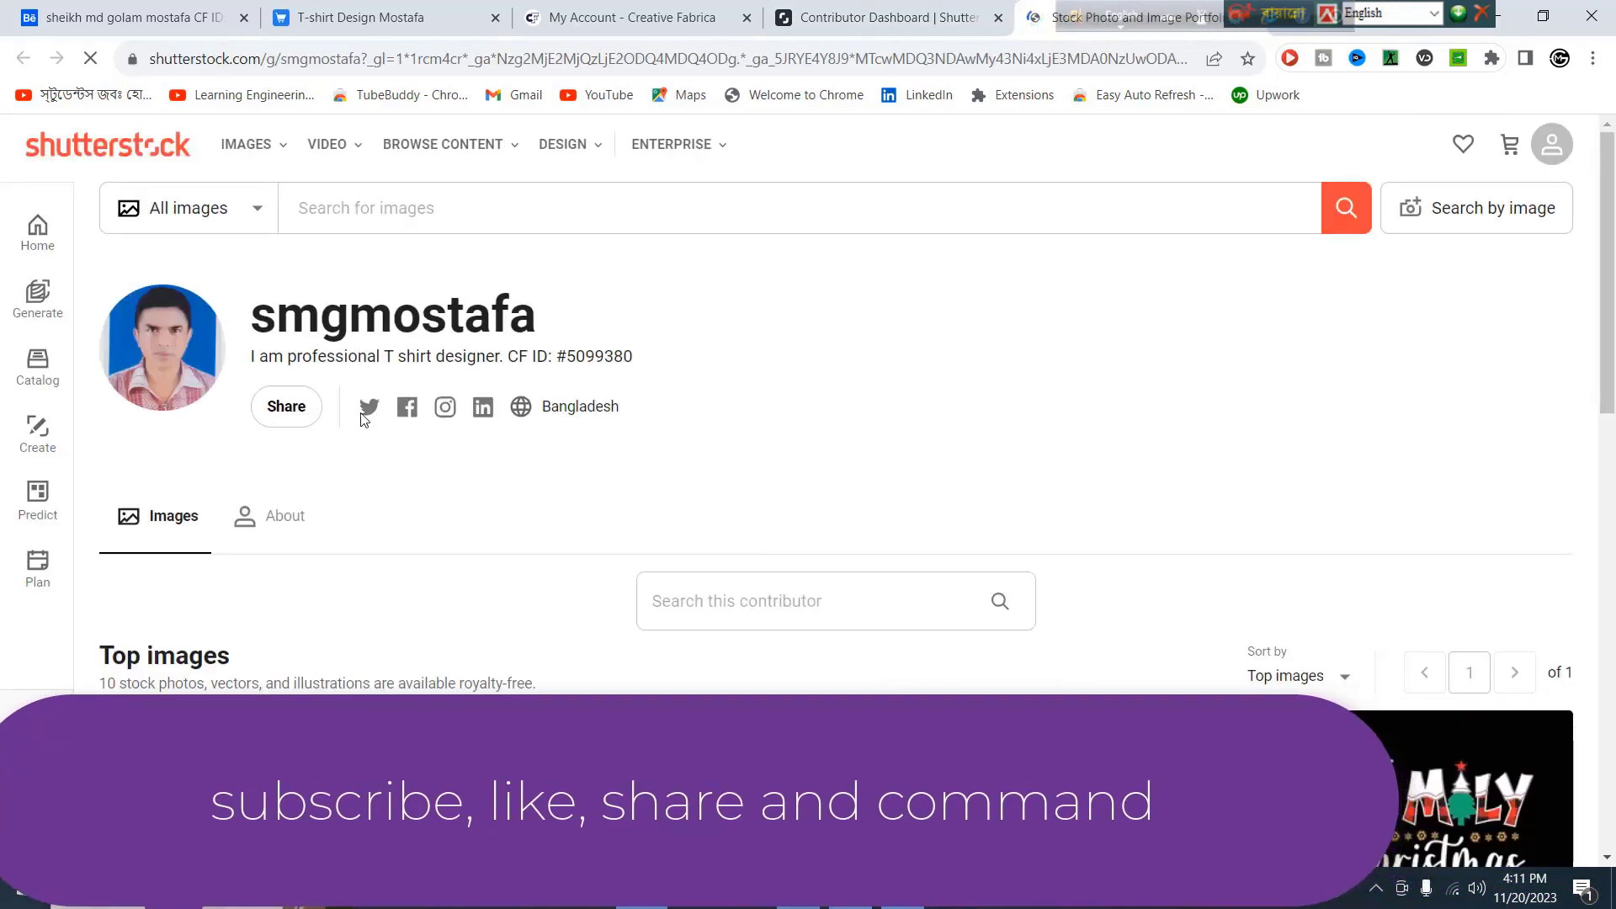
Select the full CF ID in the Shutterstock portfolio bio.
drag(507, 356, 644, 358)
click(1599, 337)
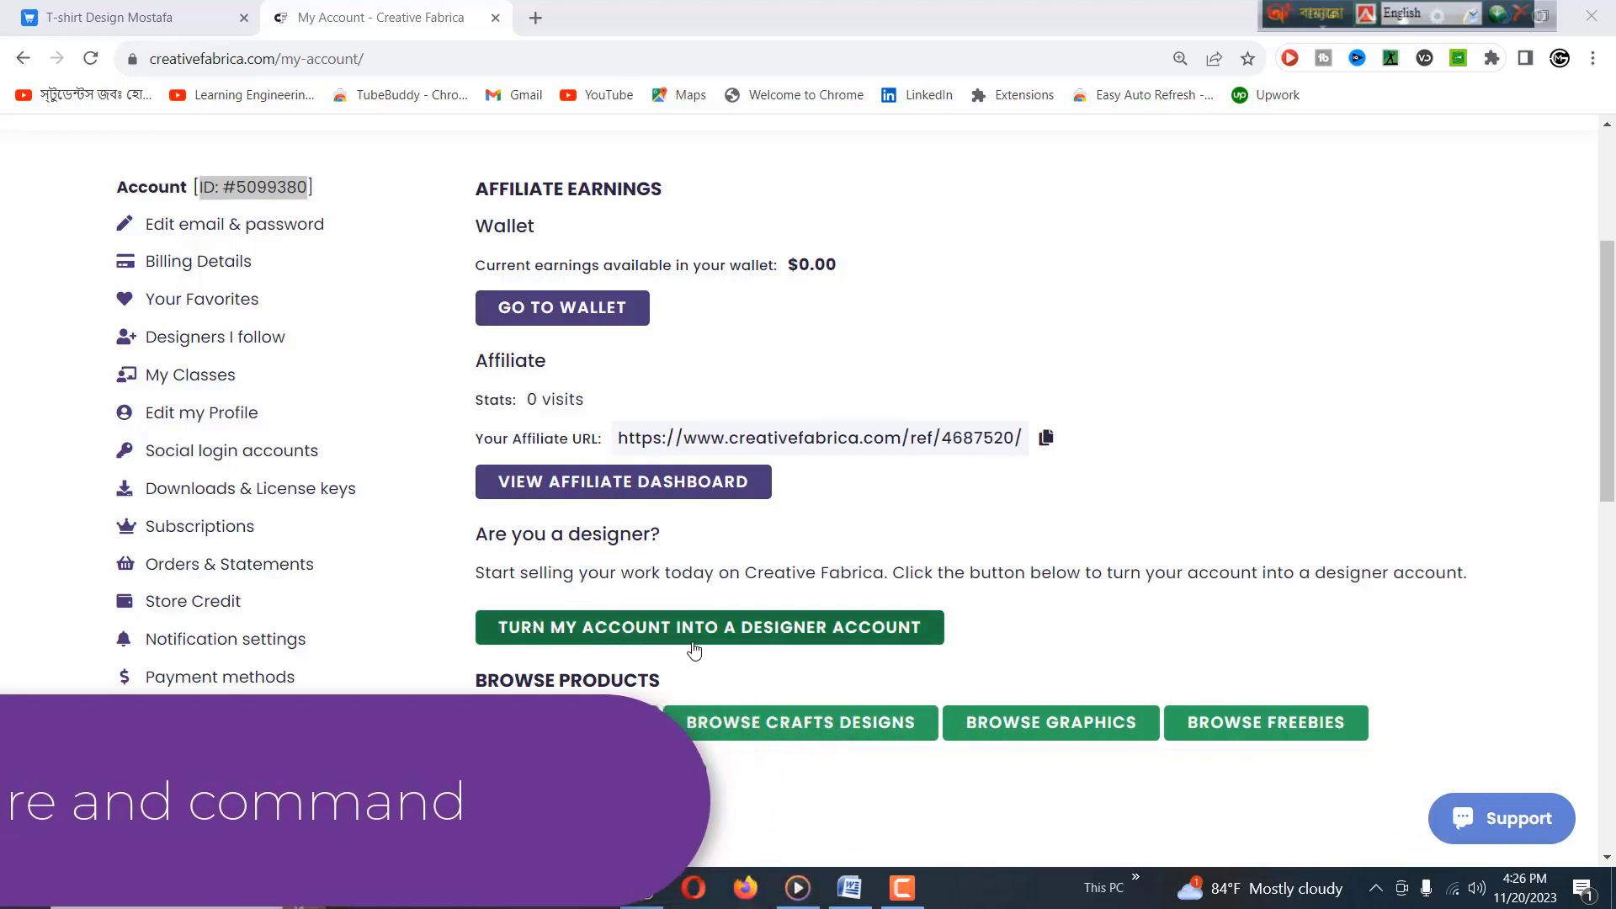
Start the designer-account application and enter the applicant's full name.
click(817, 627)
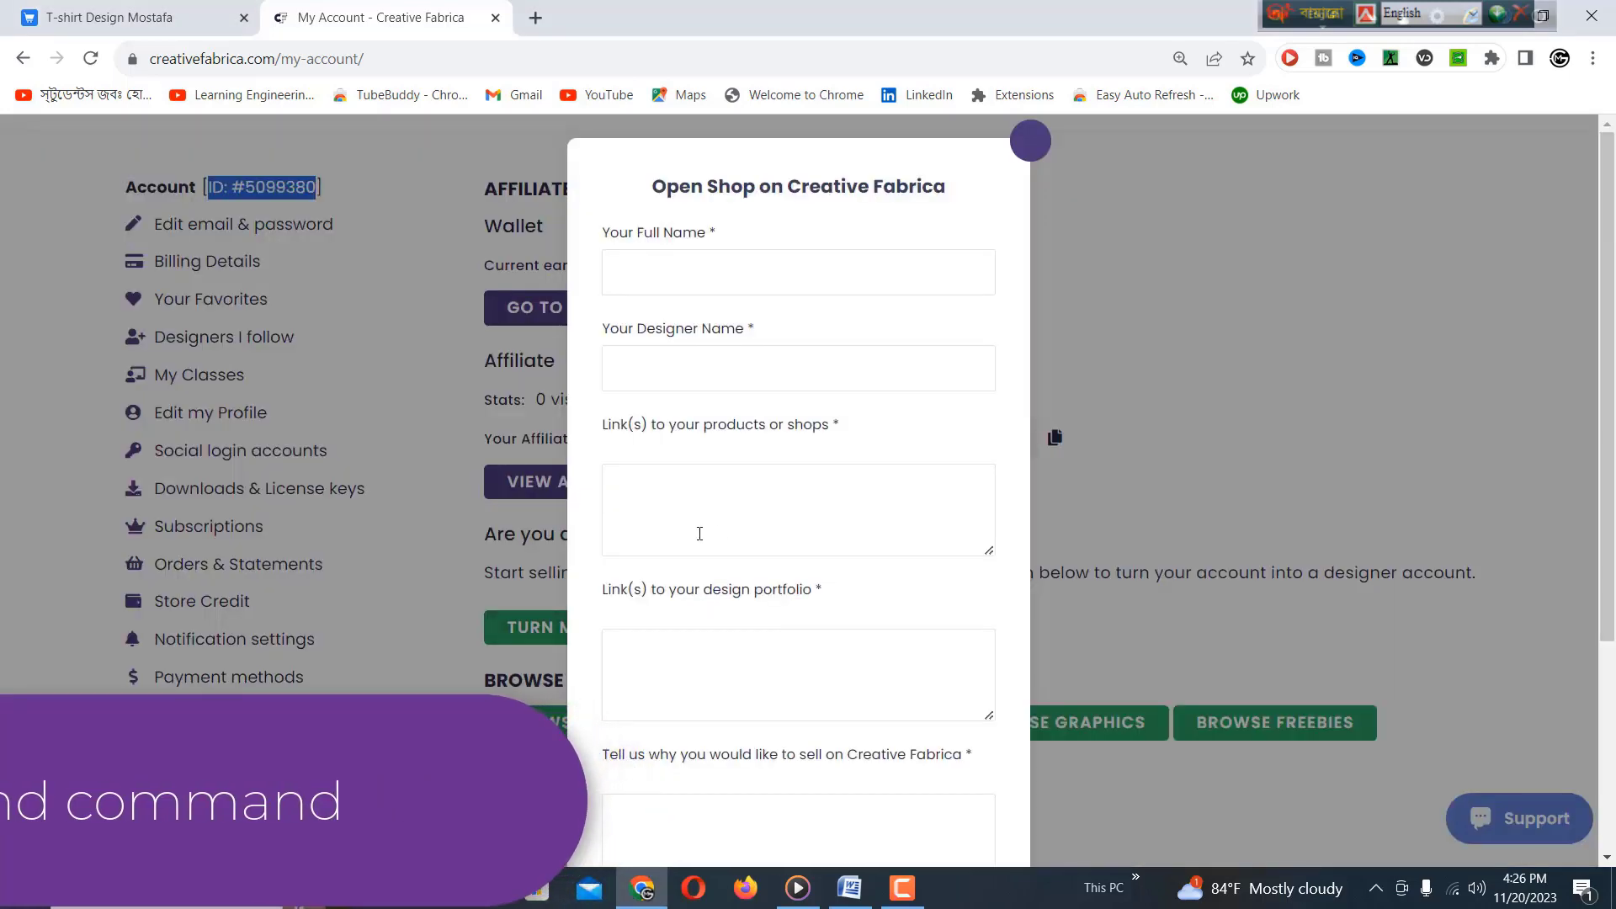
click(694, 272)
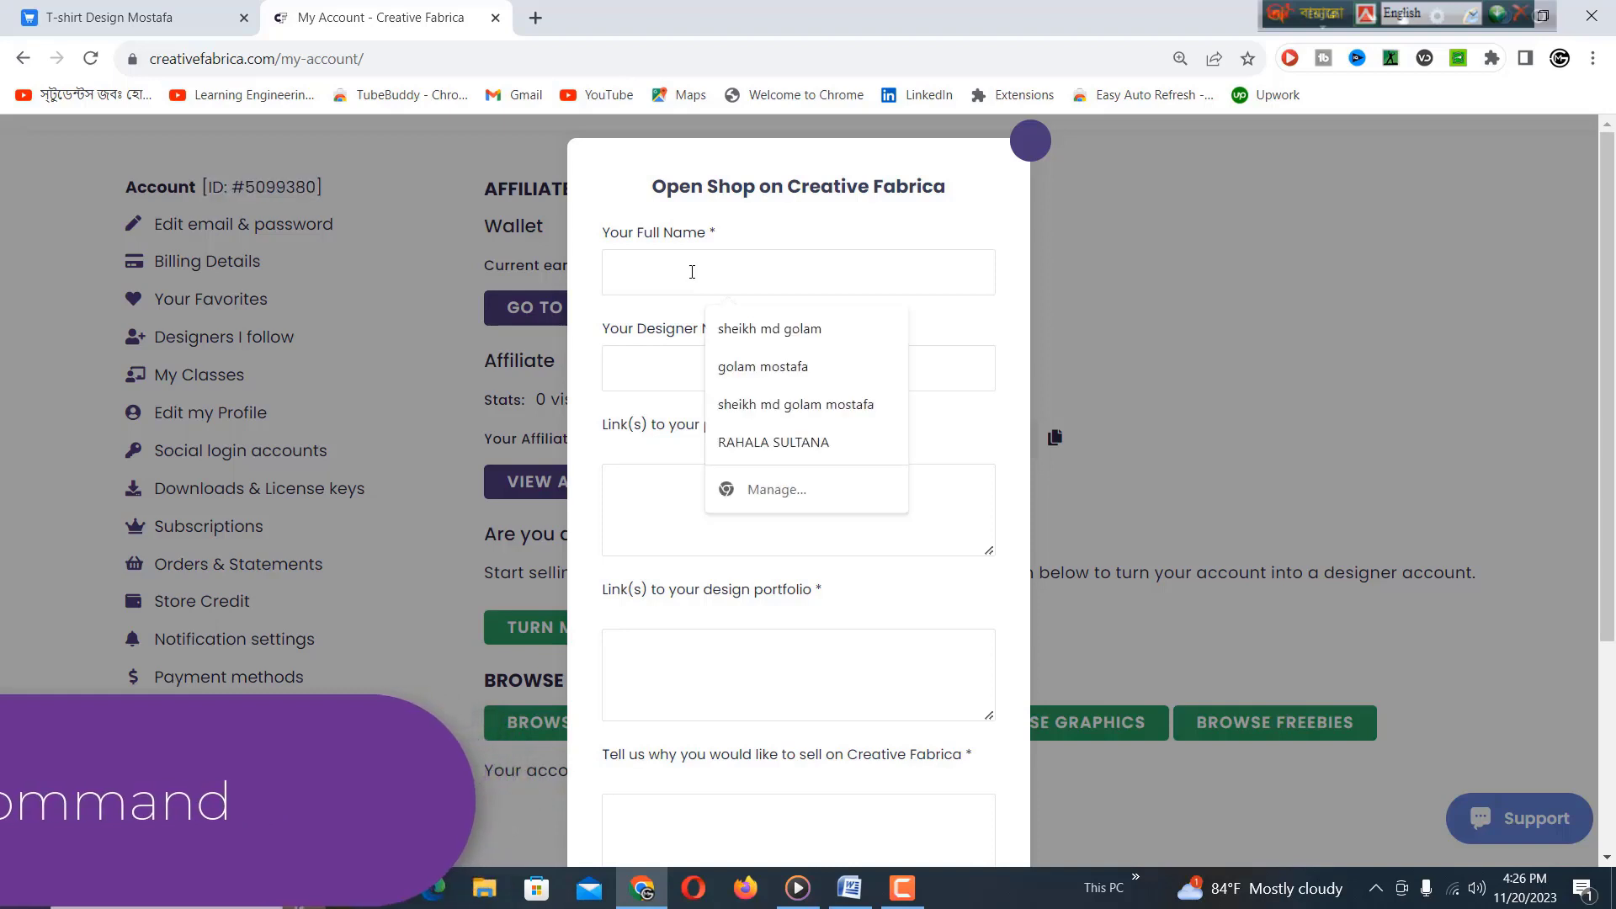
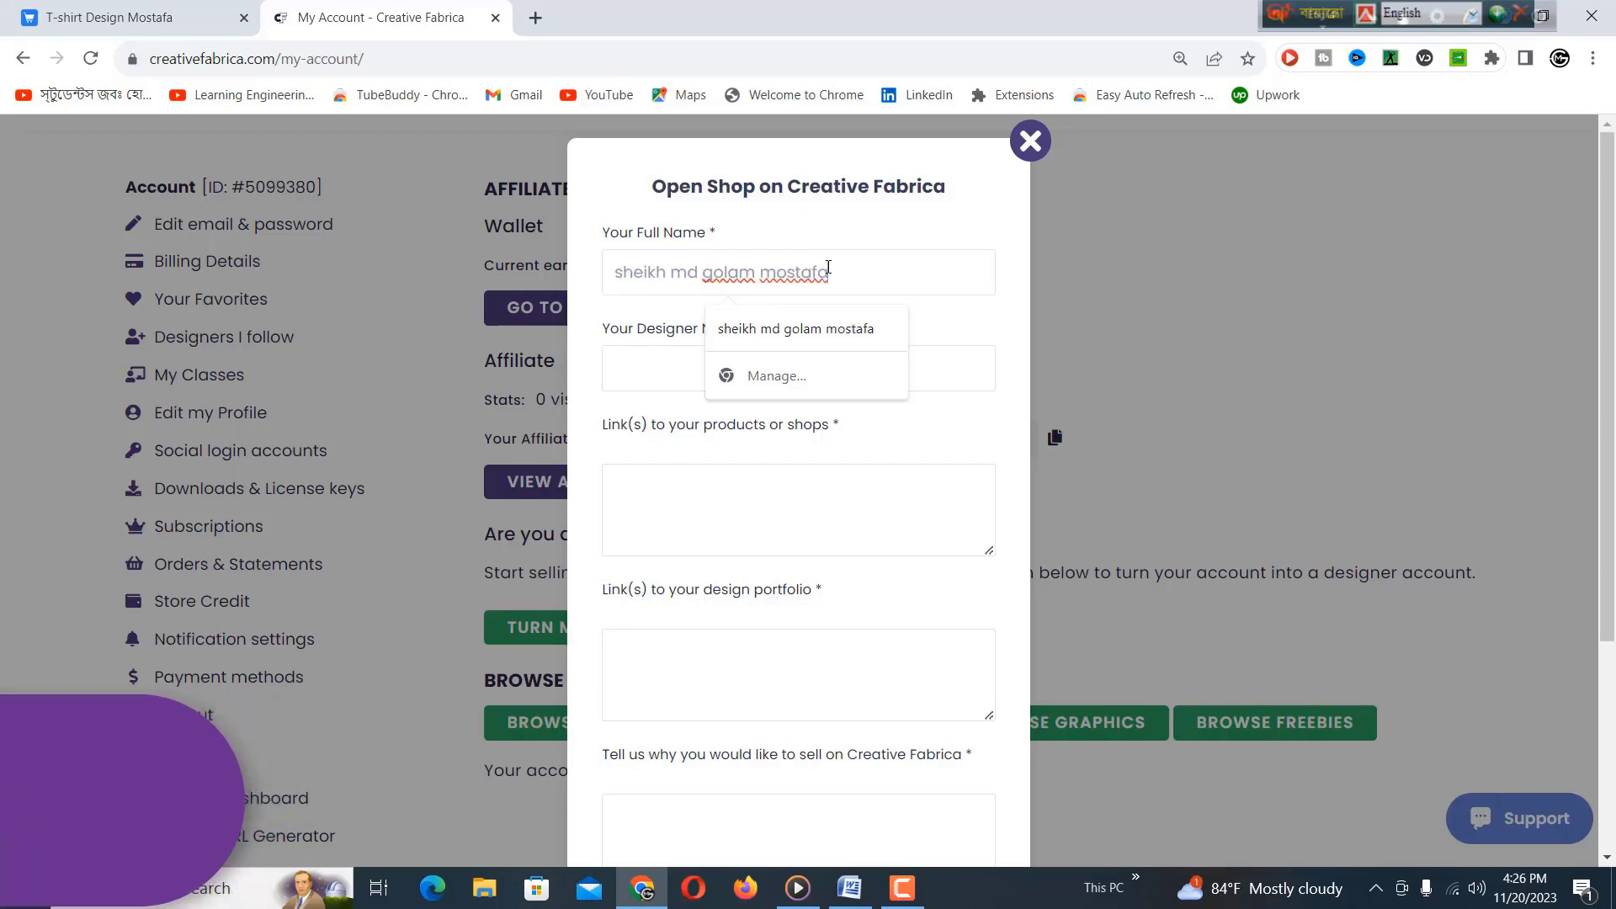
click(647, 357)
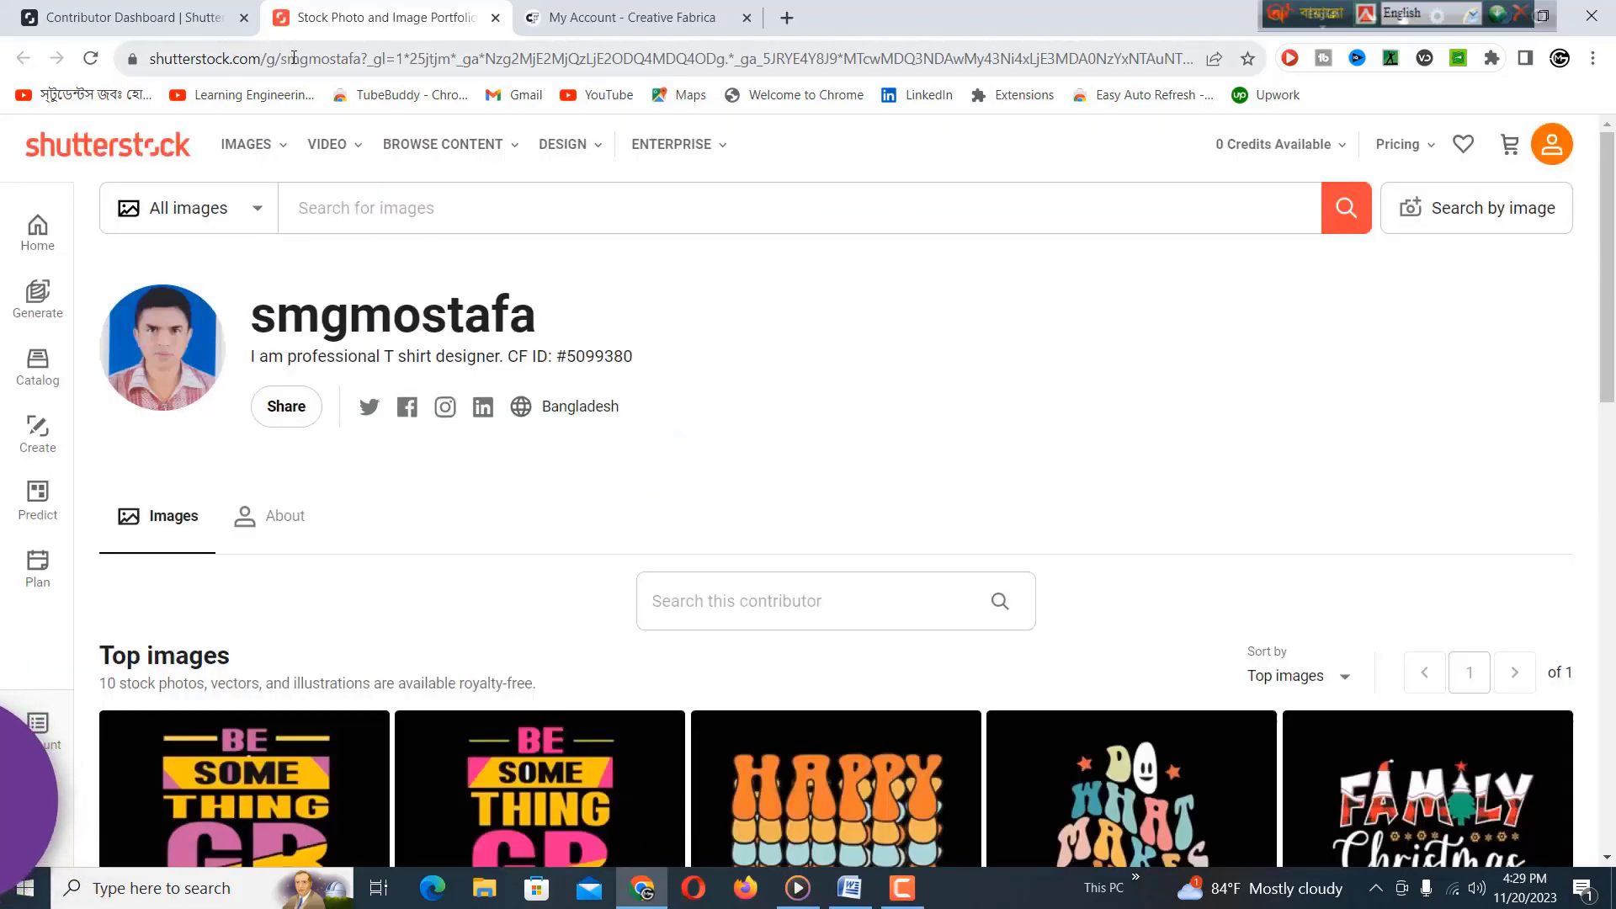
Copy the Shutterstock portfolio page URL from the address bar.
click(287, 60)
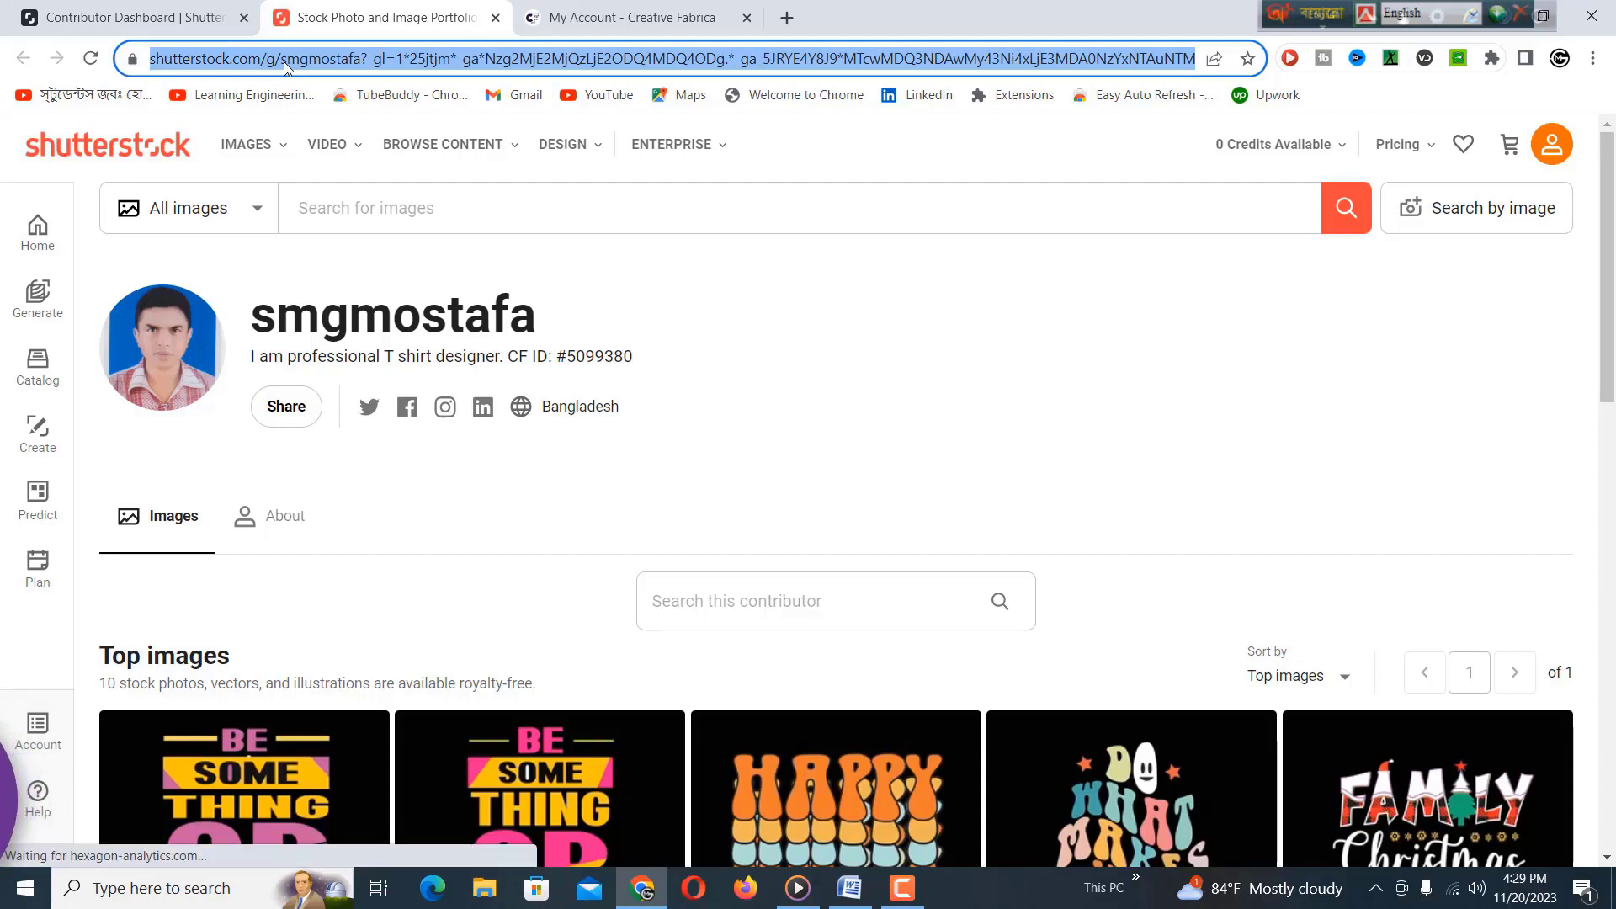
right_click(281, 63)
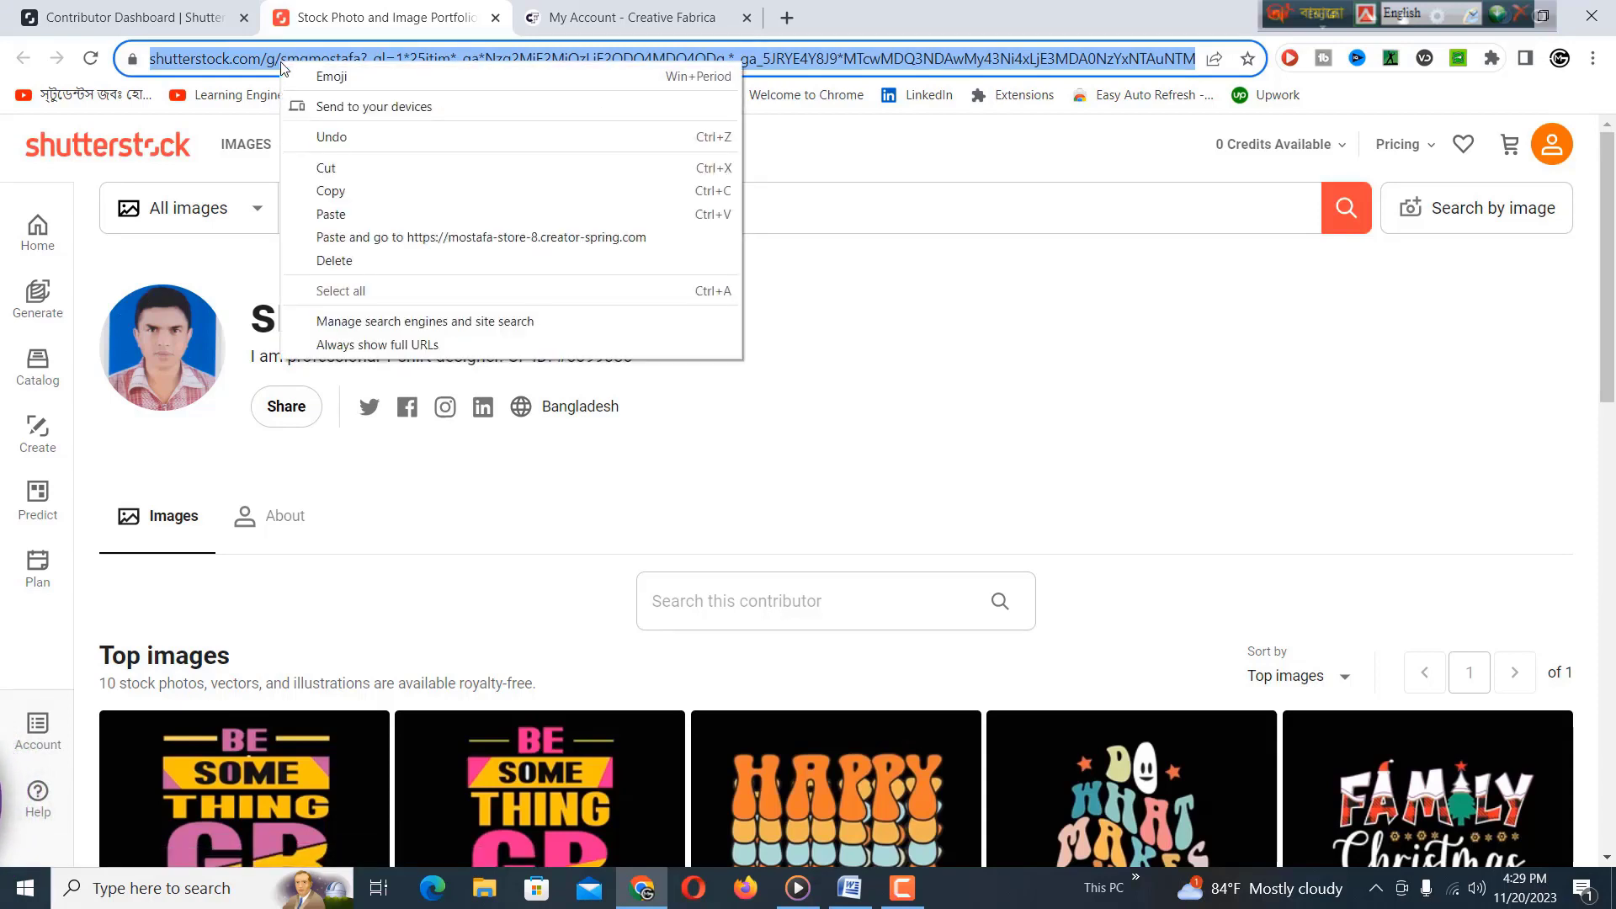
click(335, 192)
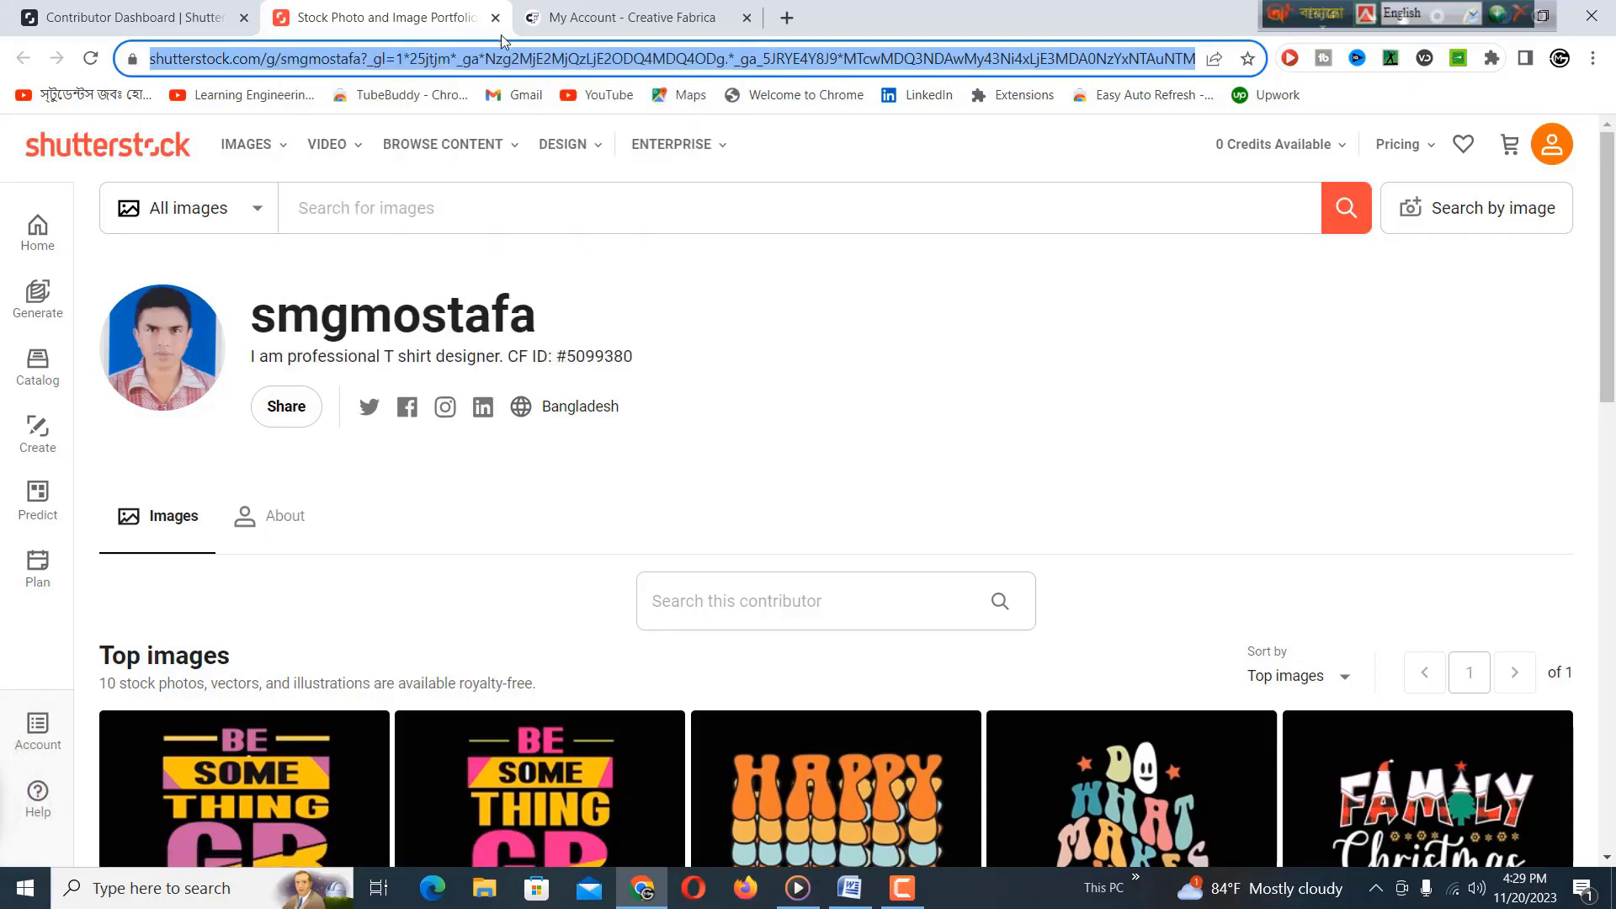
mouse_move(592, 160)
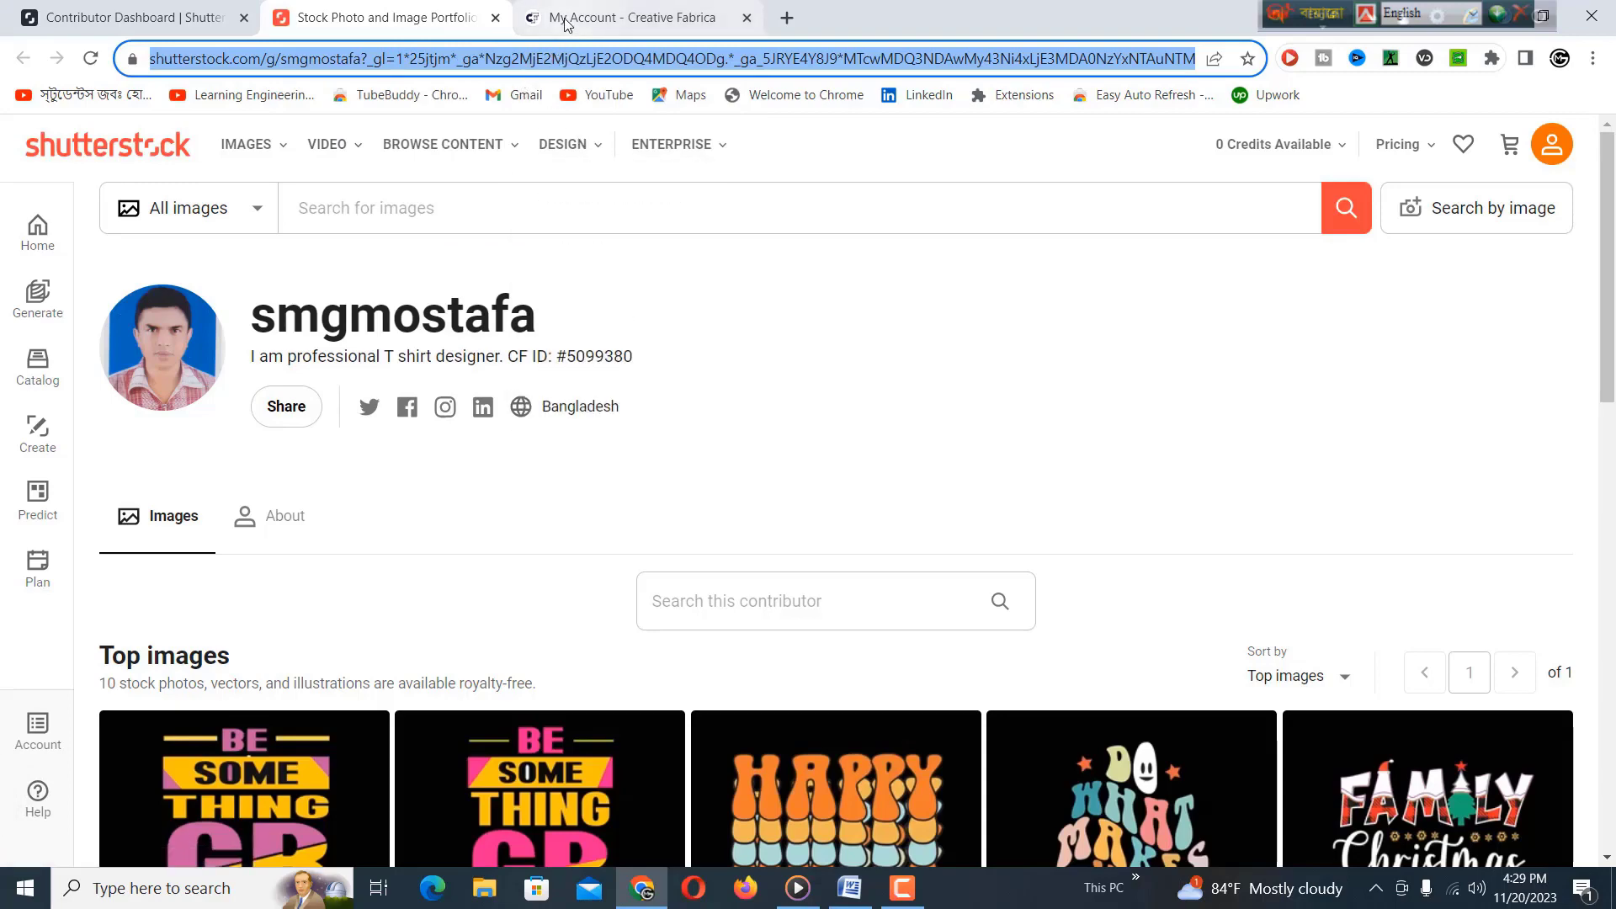
click(565, 22)
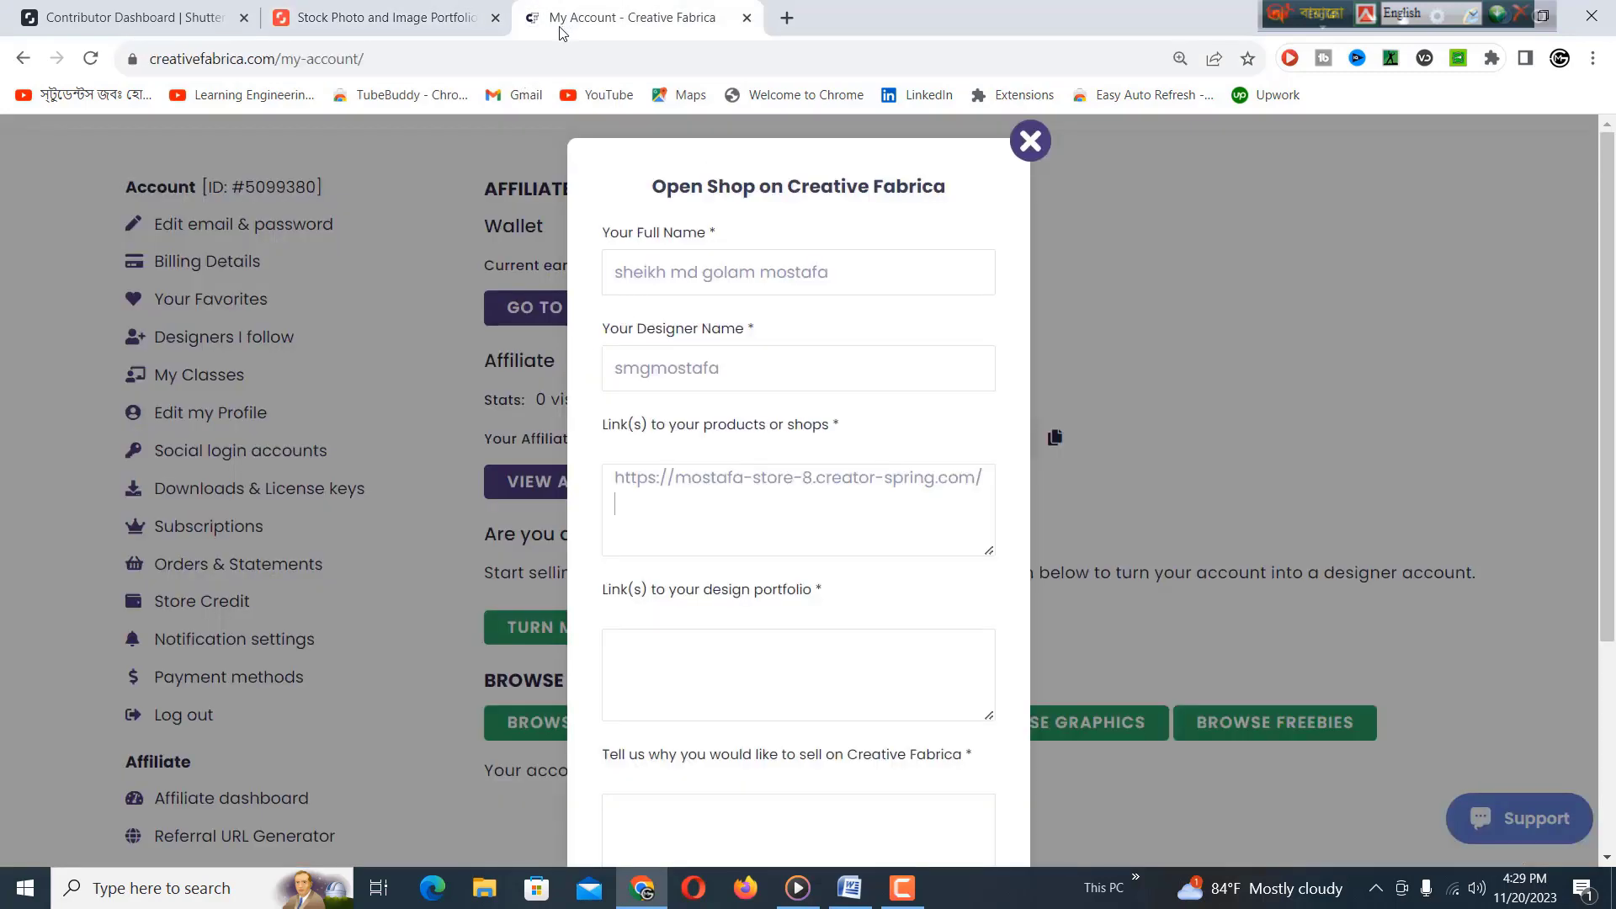
Paste the encoded link and the Adobe Stock portfolio URL into shop links on separate lines.
right_click(671, 504)
click(716, 652)
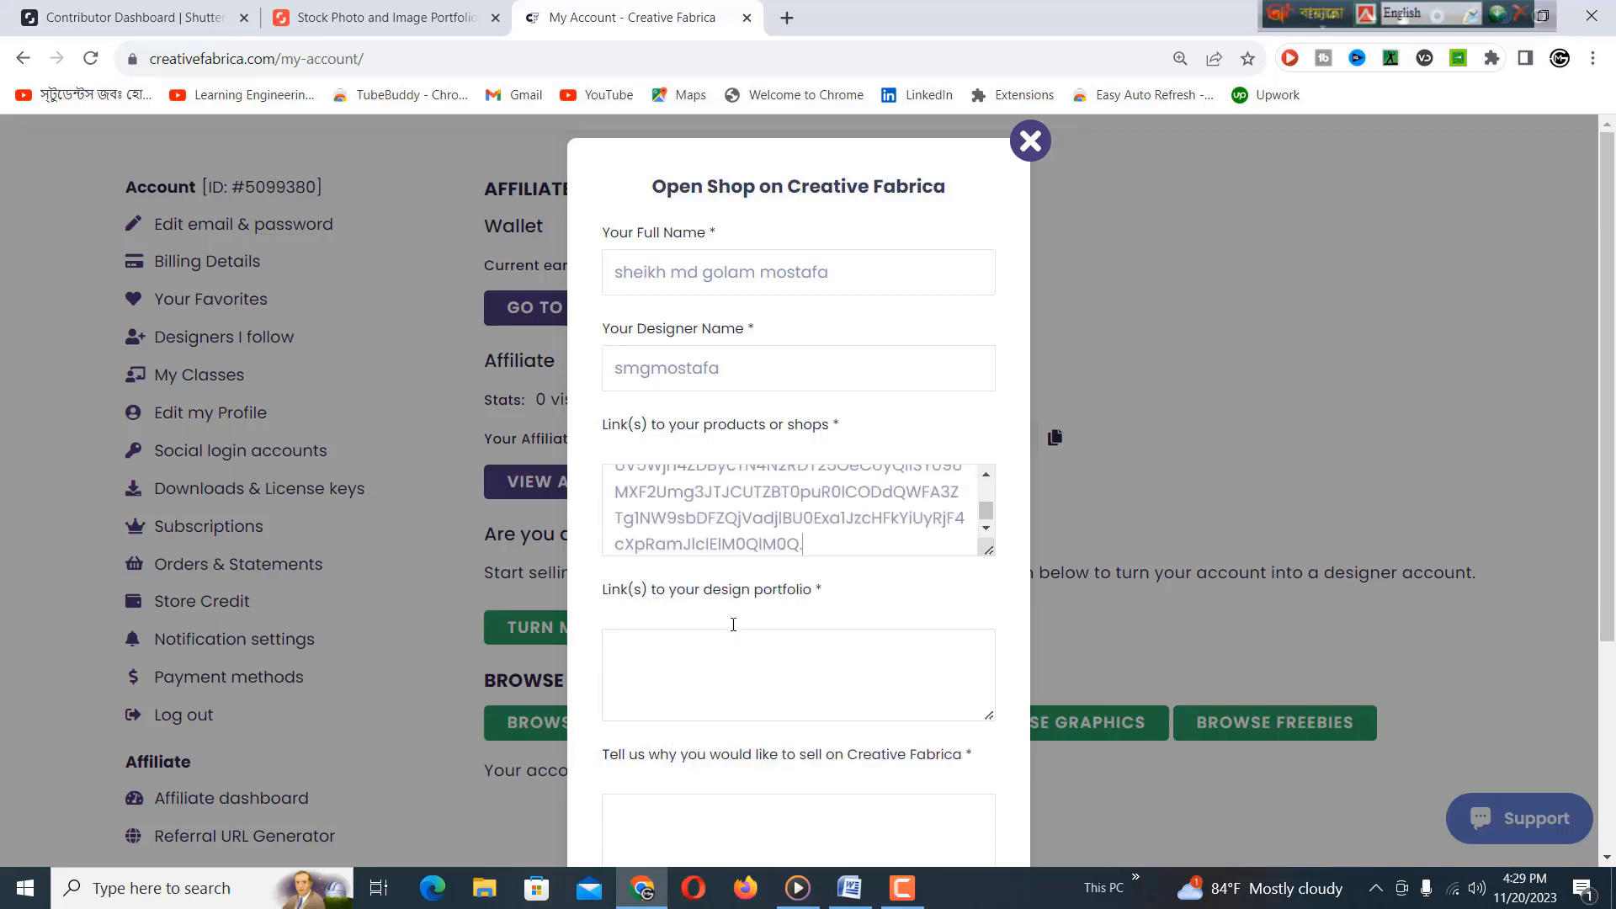
key(Return)
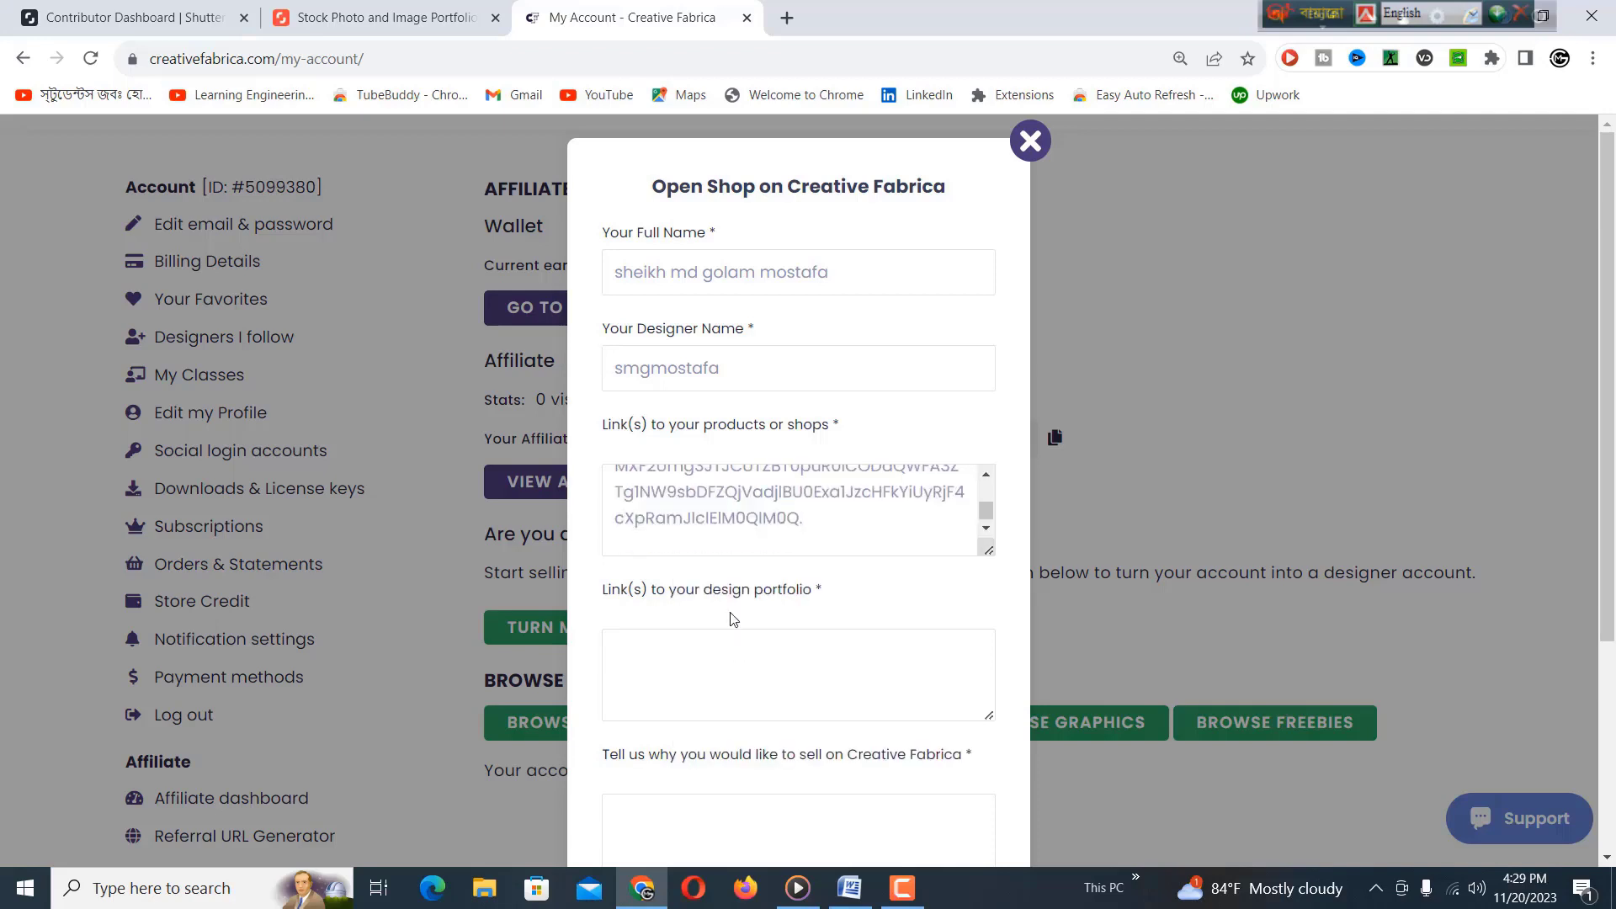
right_click(729, 545)
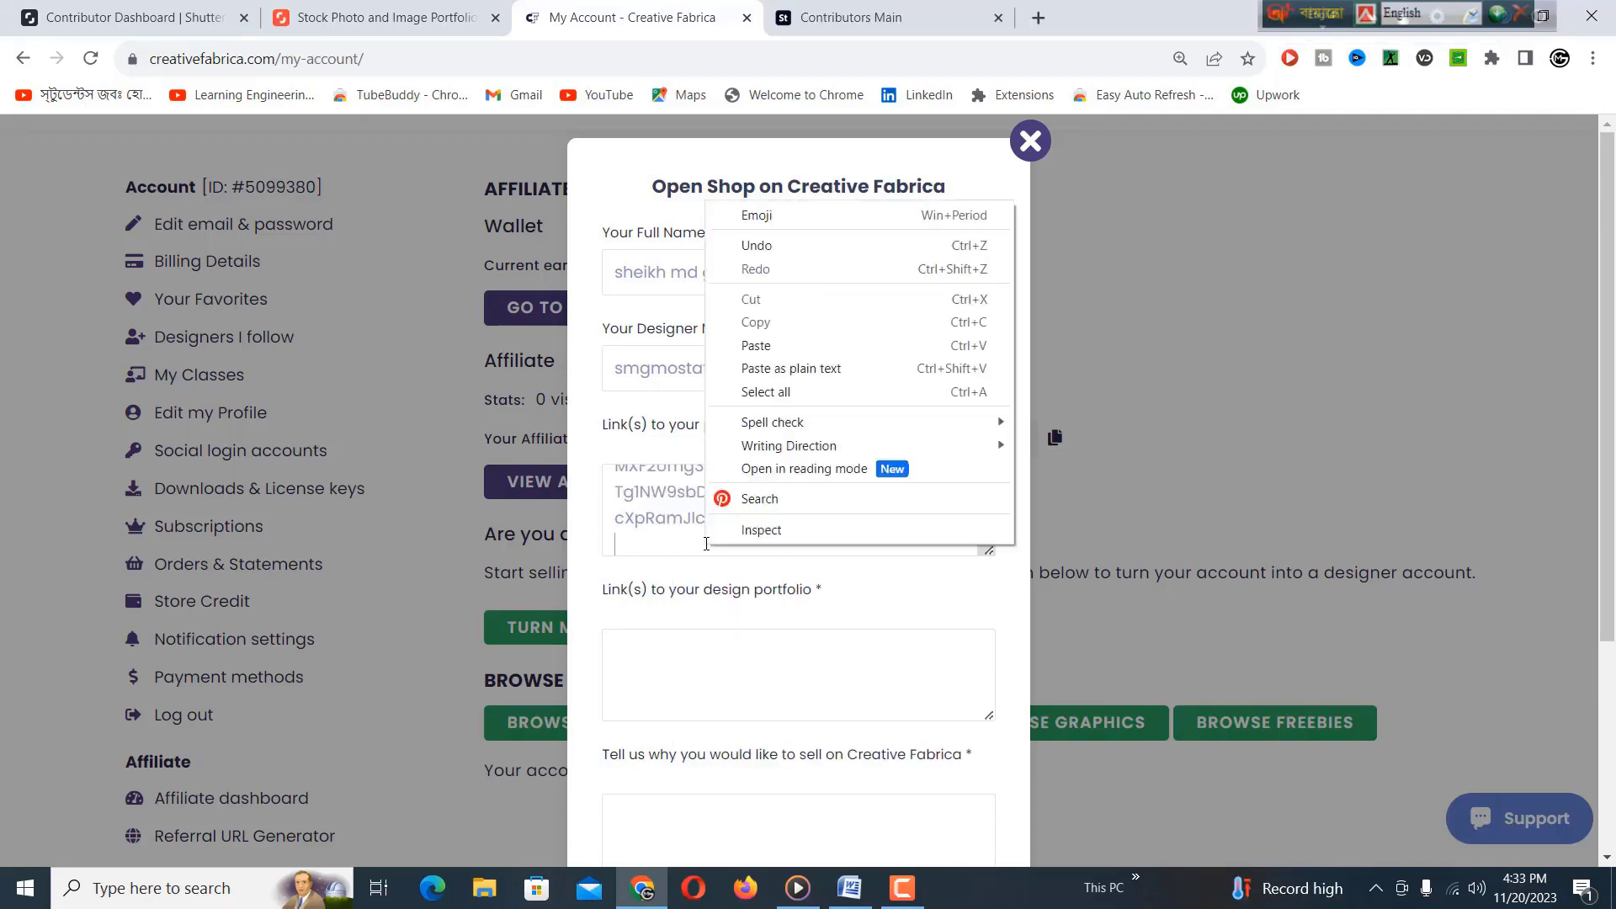
click(759, 348)
key(Return)
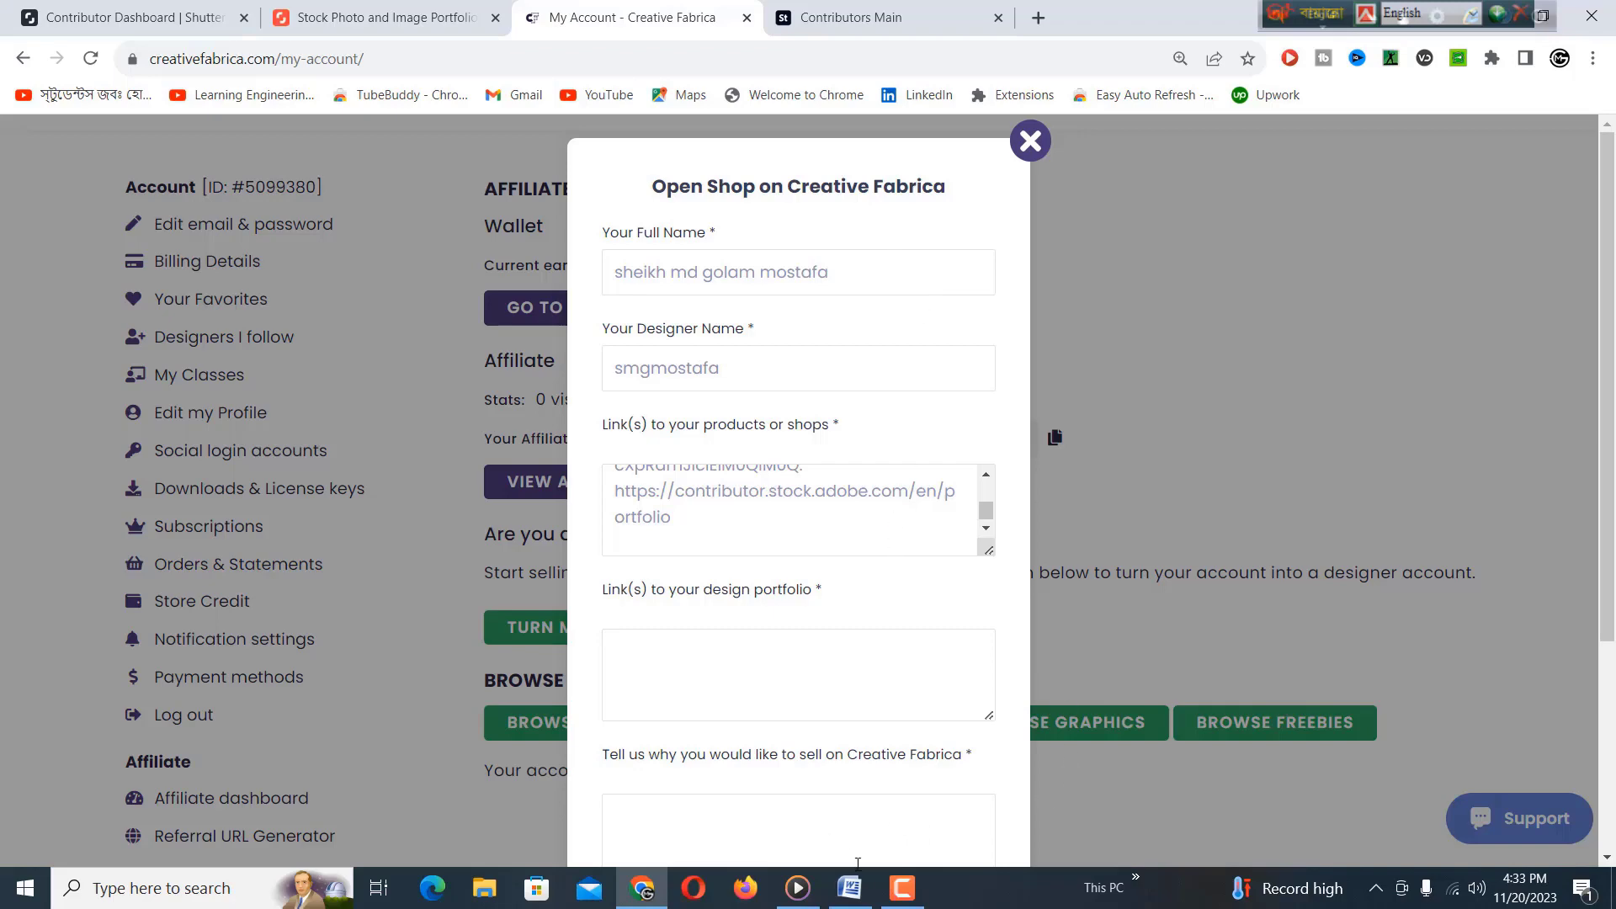
click(851, 888)
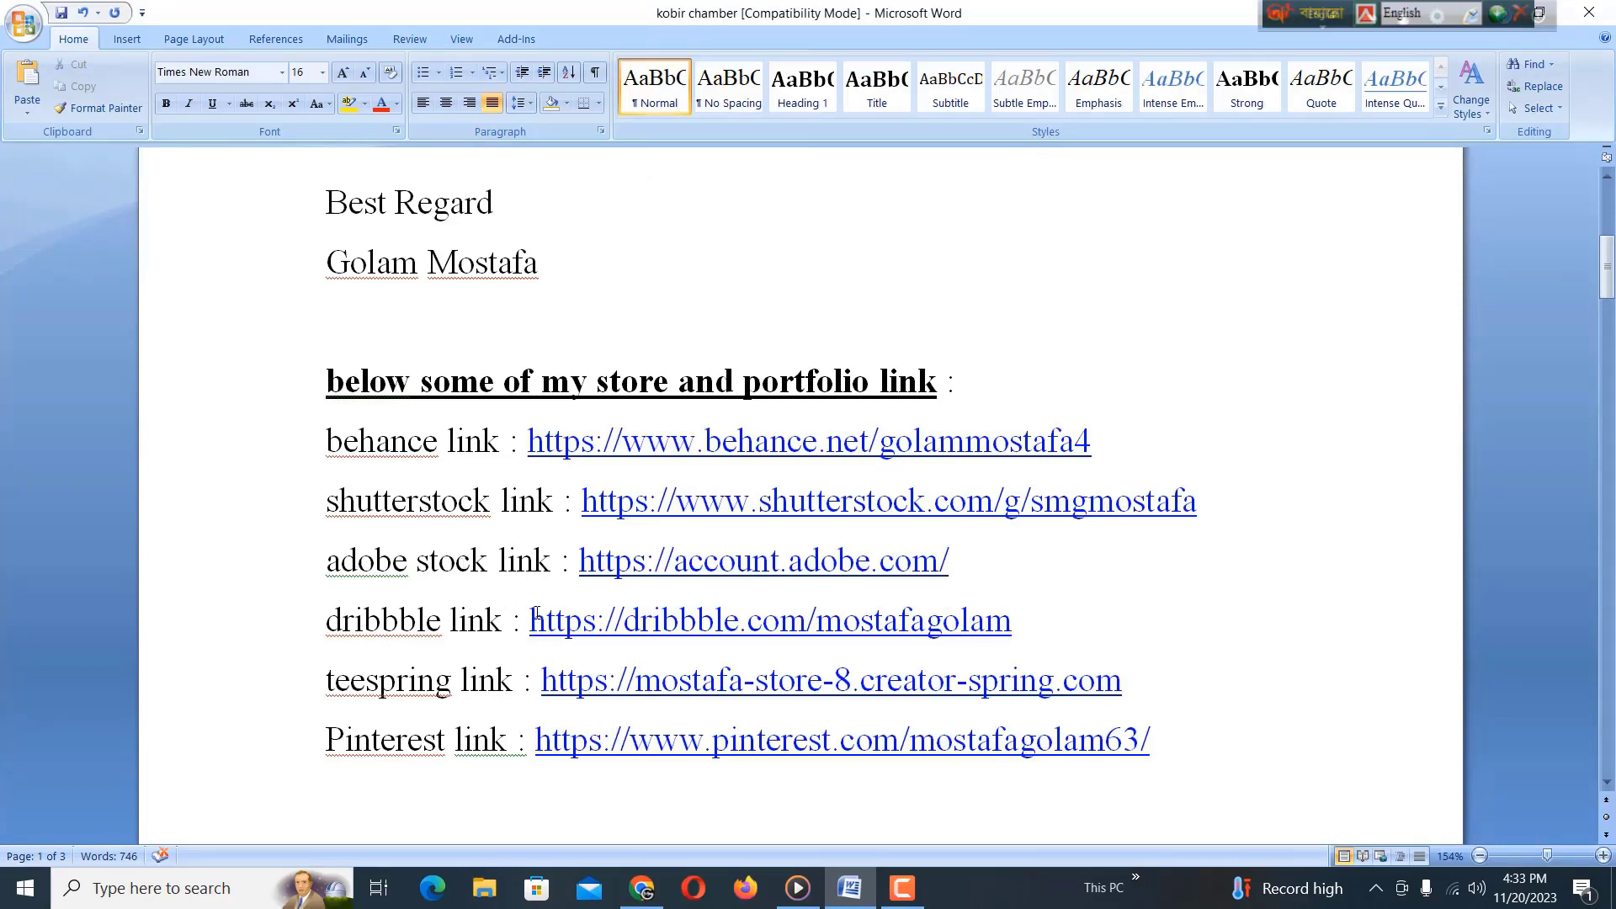
Copy the Dribbble link from Word and paste it into the shop-links field.
drag(536, 615, 1008, 630)
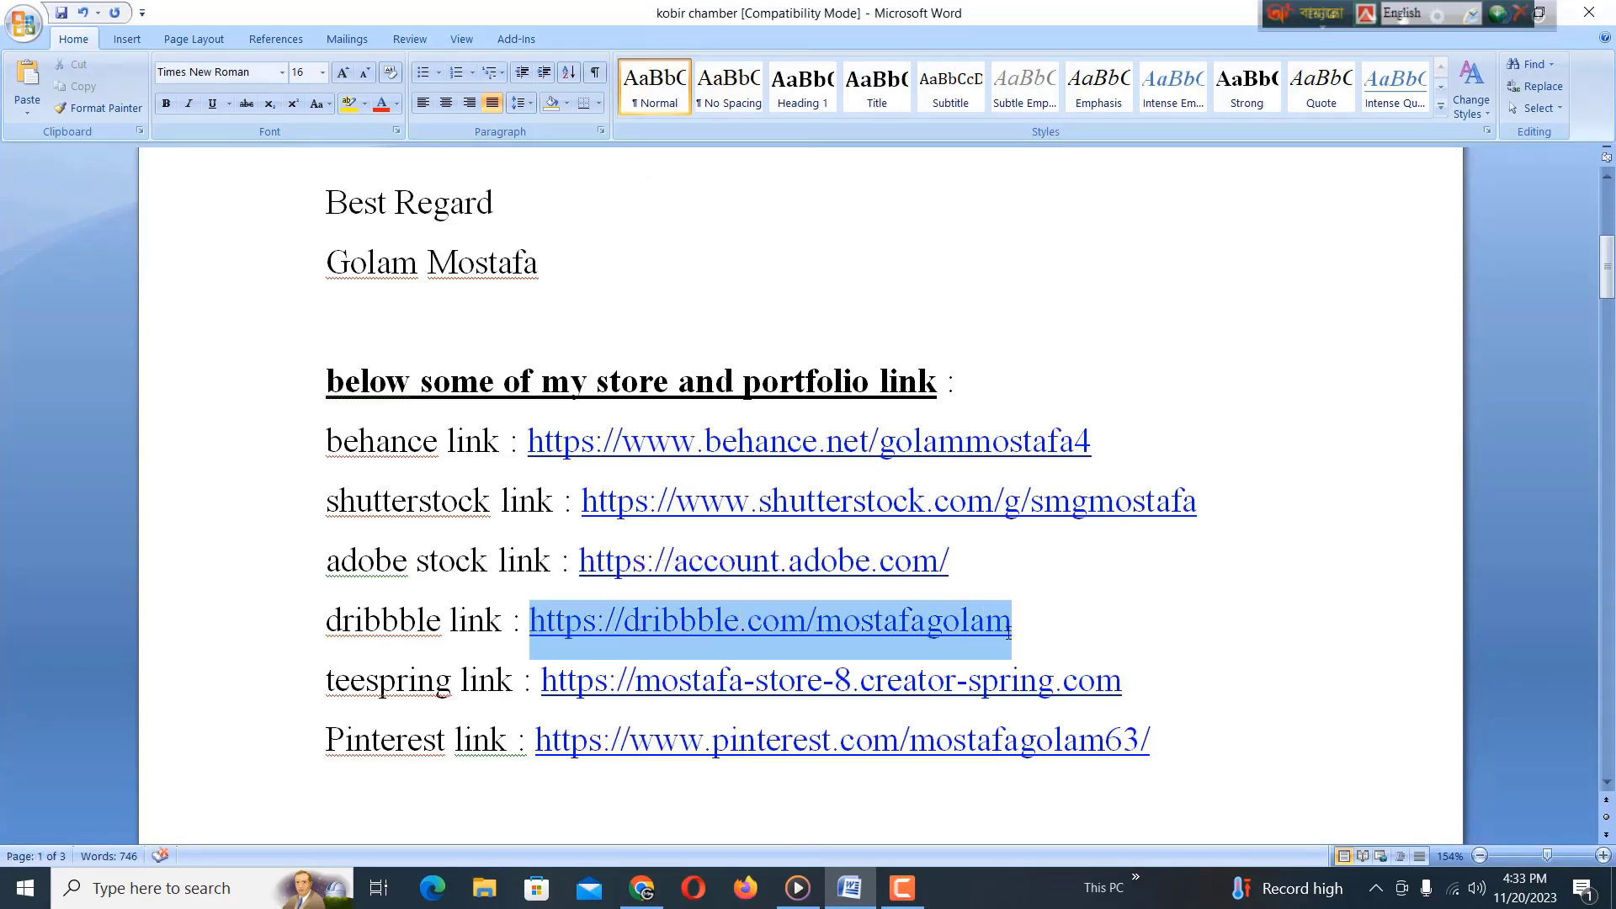
right_click(902, 639)
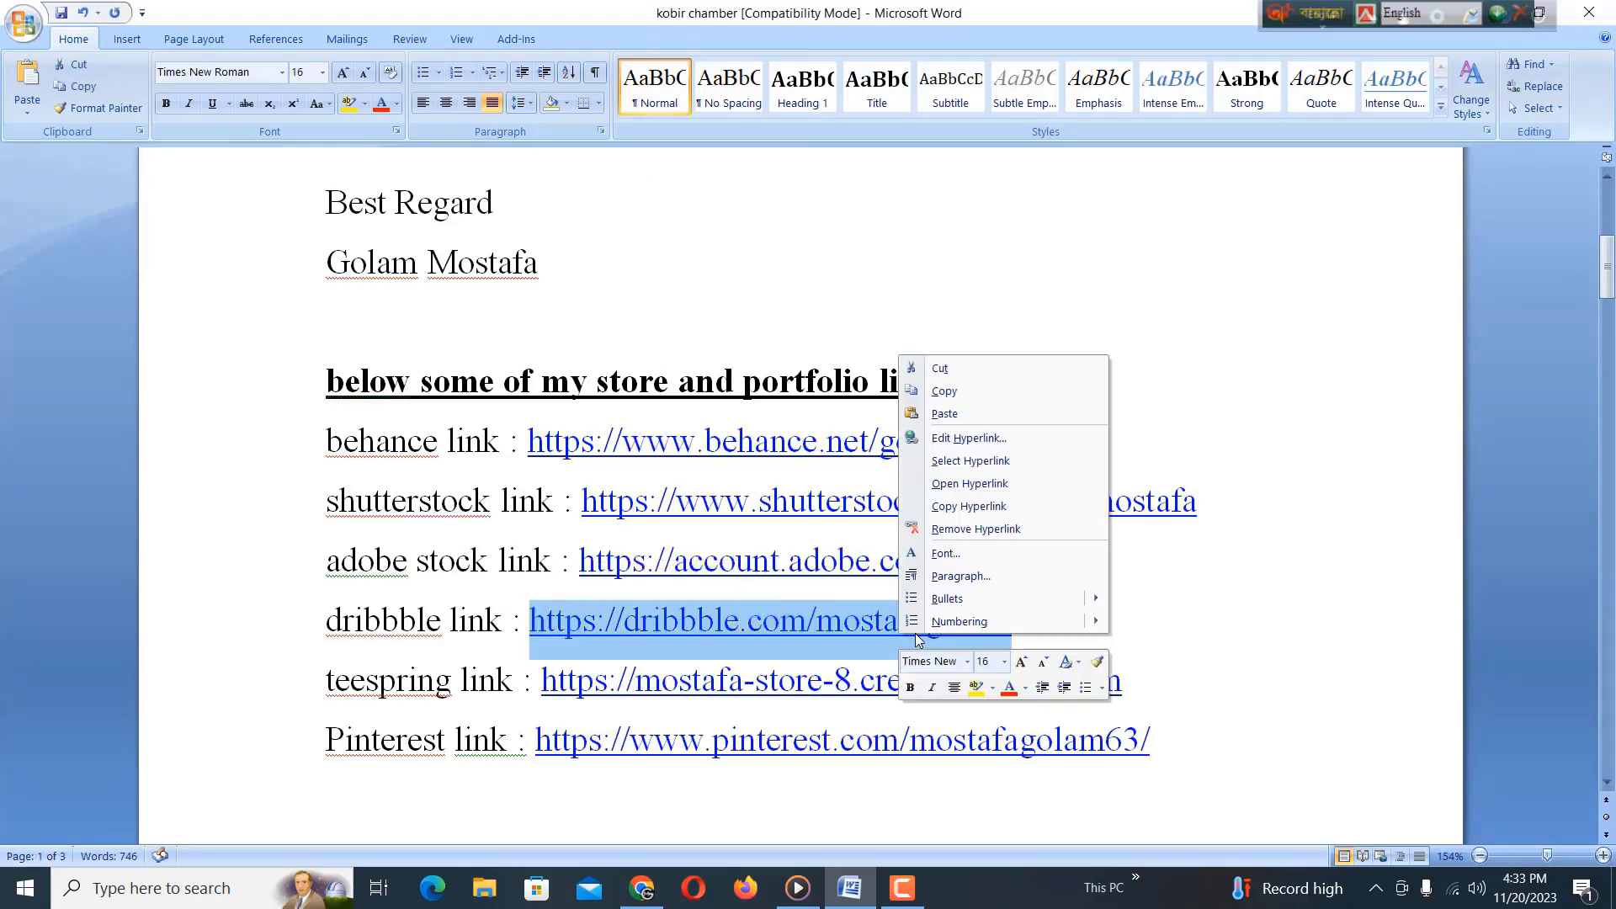
click(952, 395)
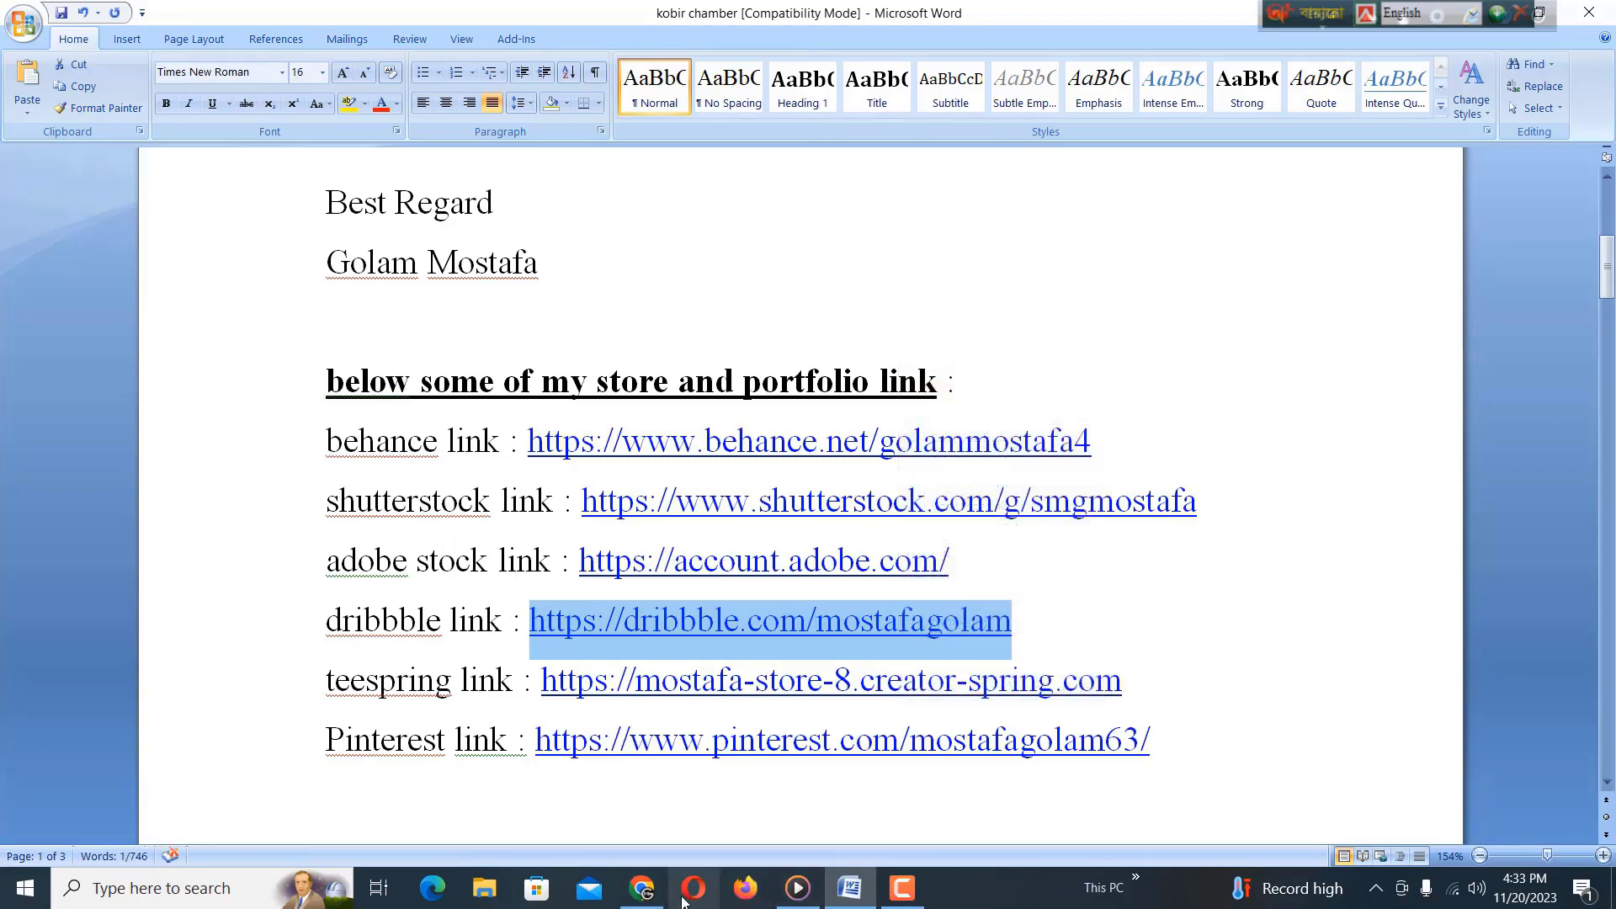
click(652, 892)
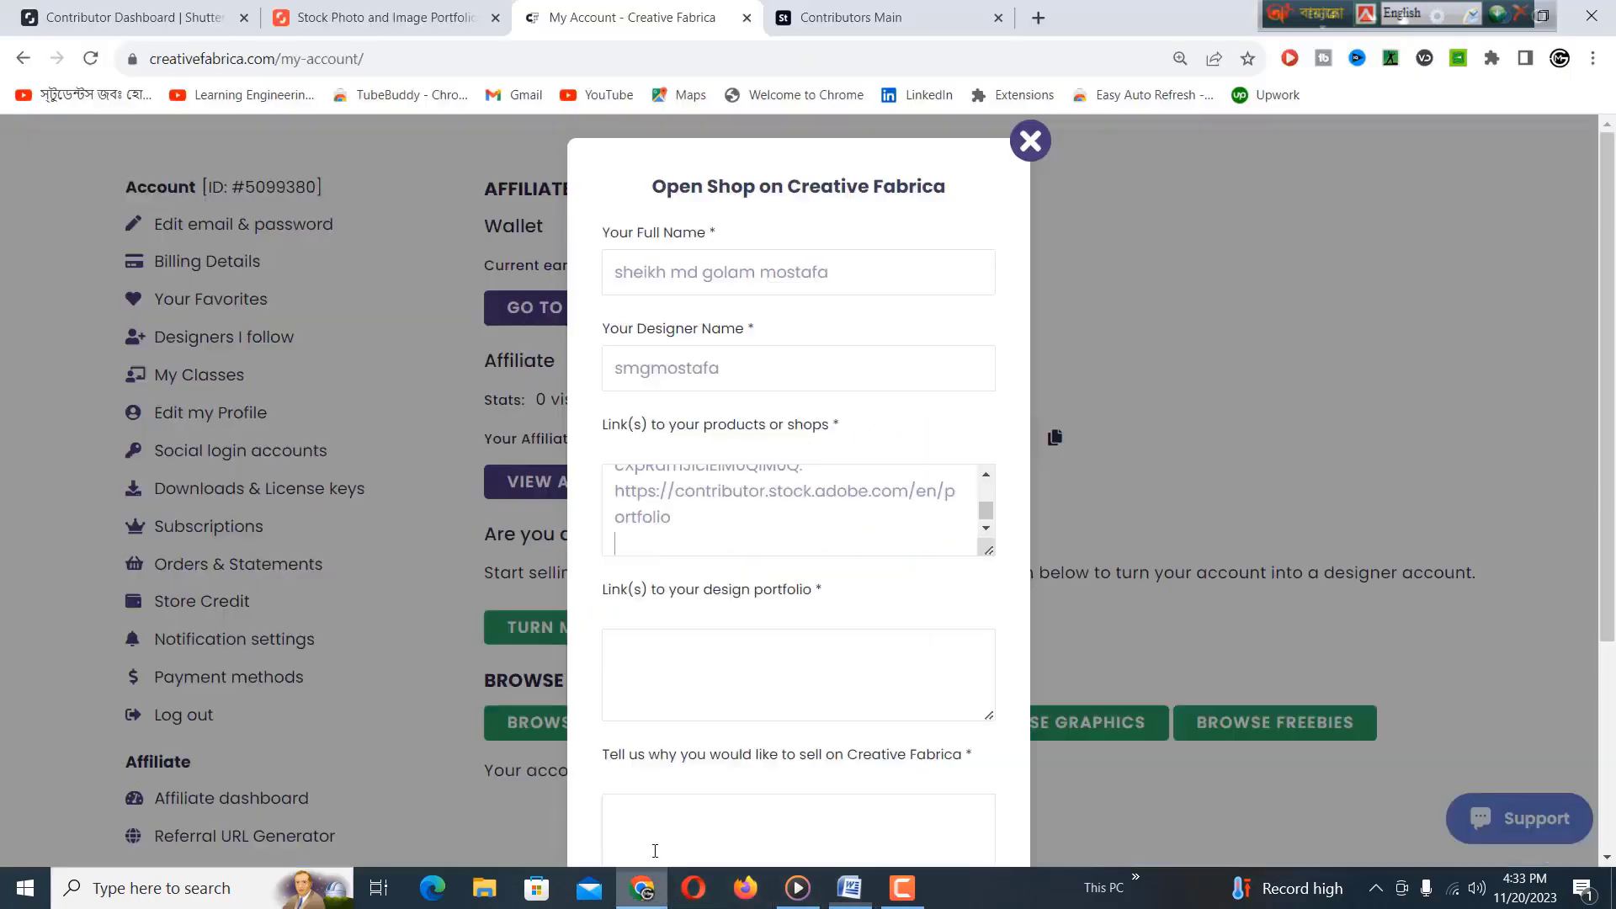
right_click(662, 541)
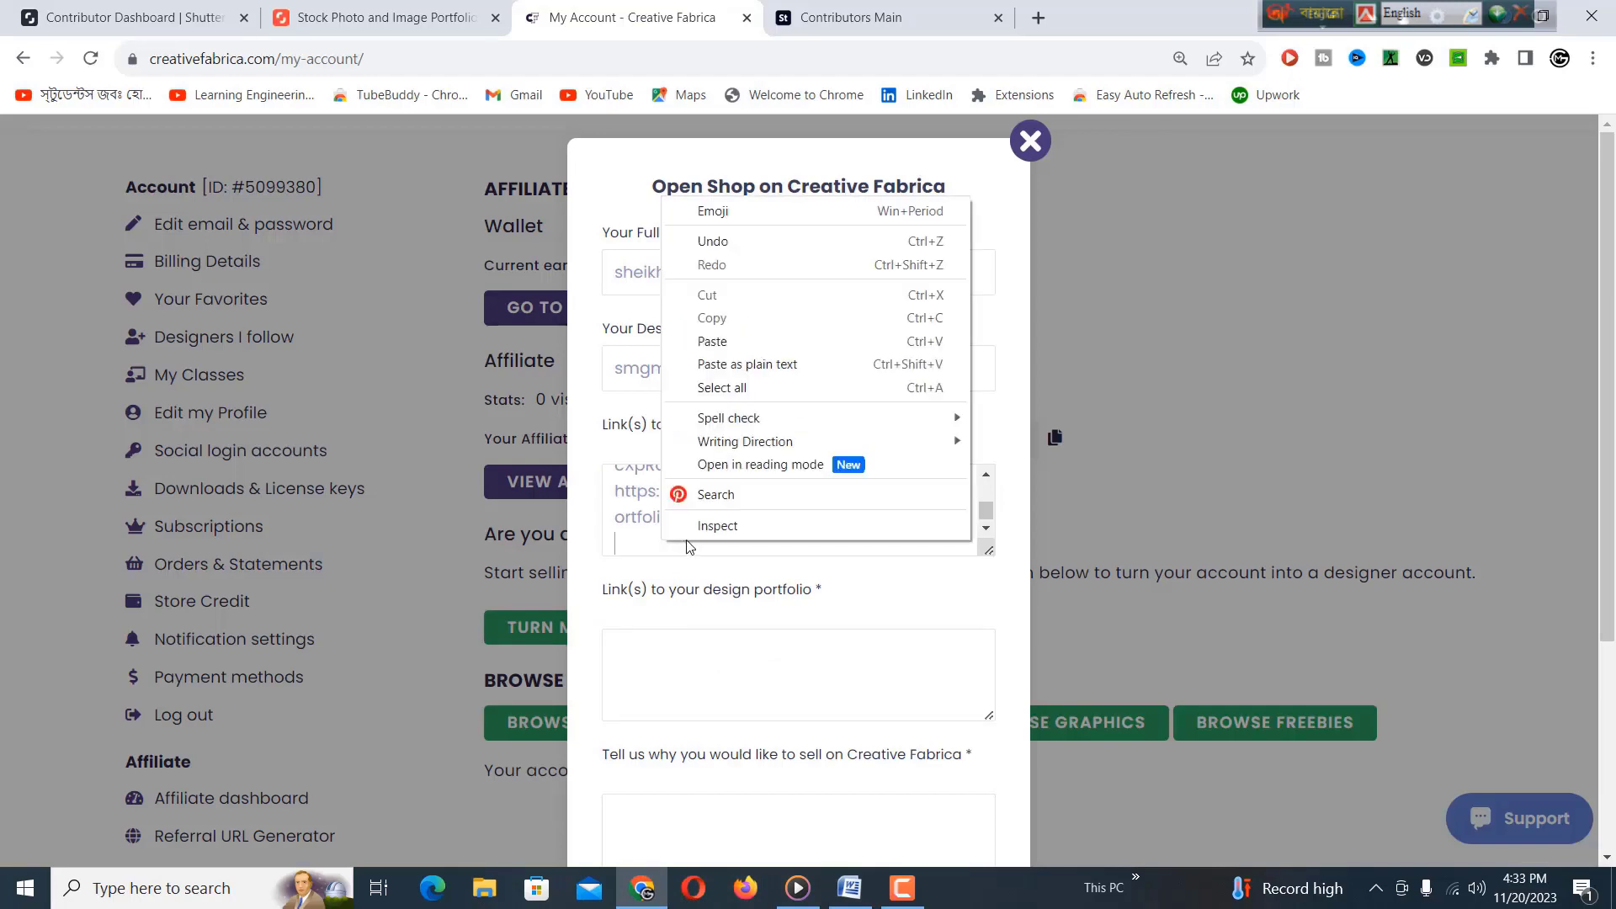
click(712, 341)
key(Return)
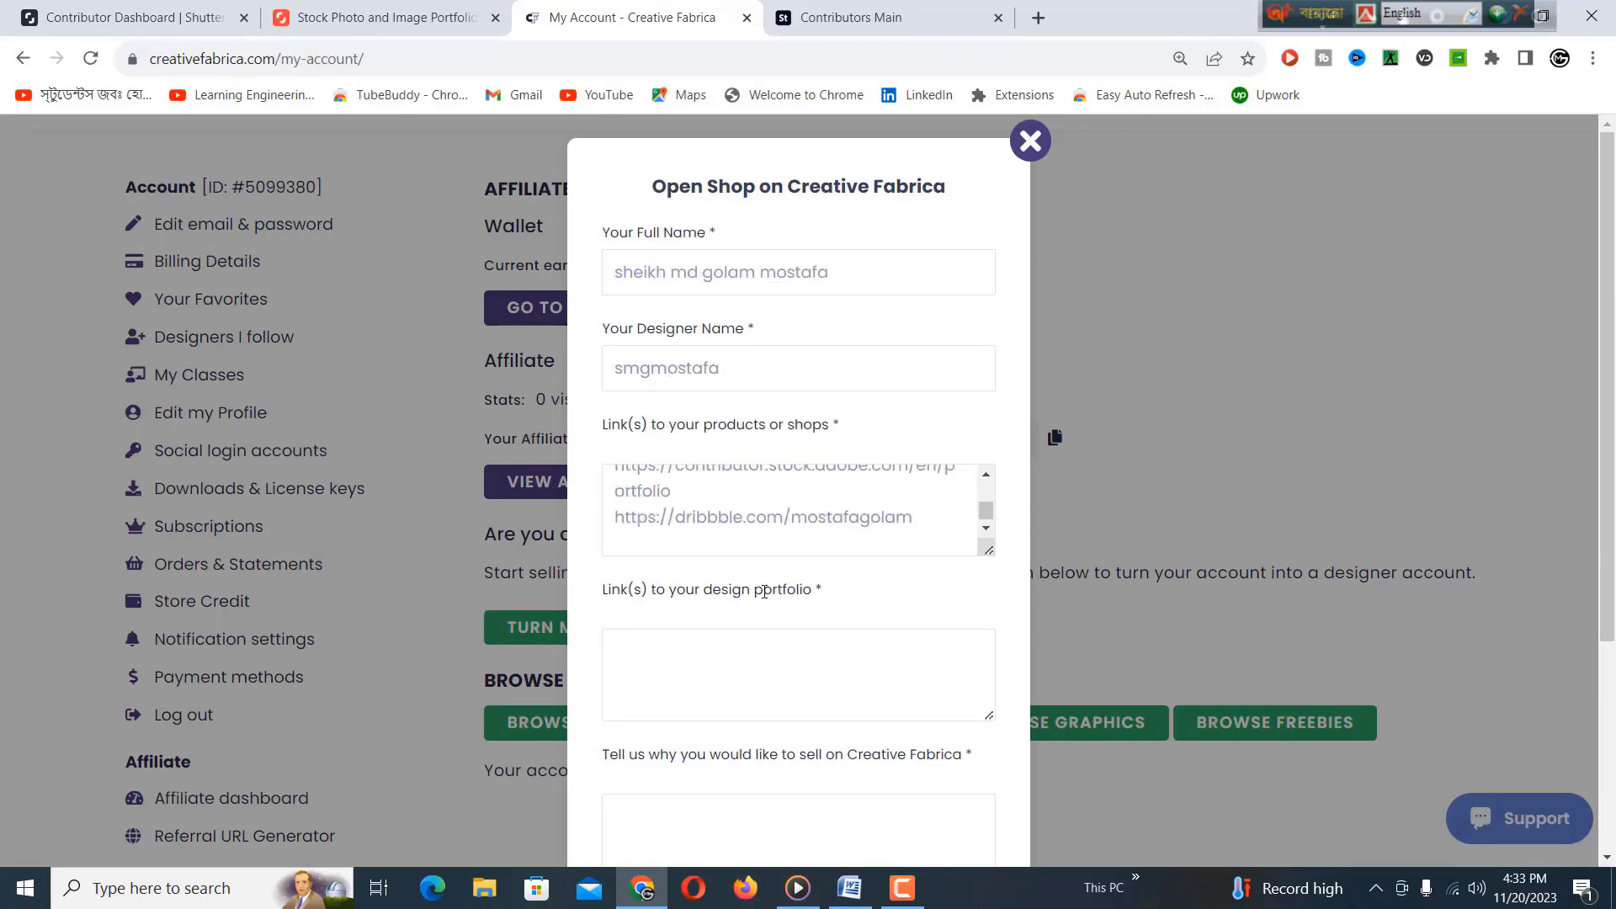
Copy the Pinterest link from Word and paste it into the shop-links field.
click(850, 889)
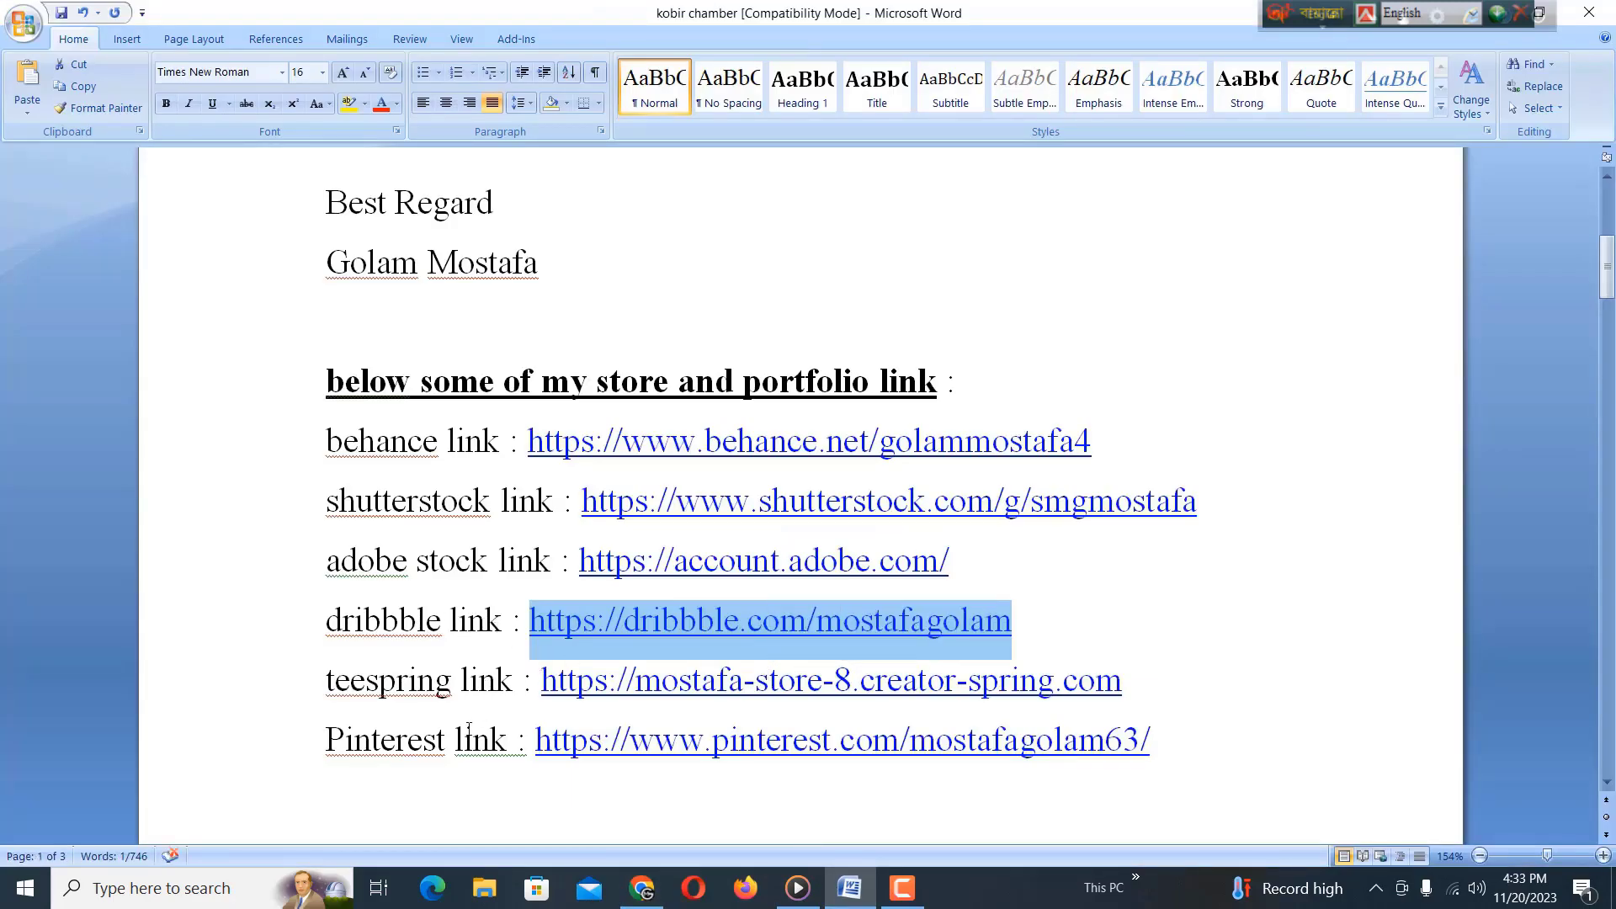
drag(536, 740, 1106, 739)
key(ctrl+c)
right_click(967, 751)
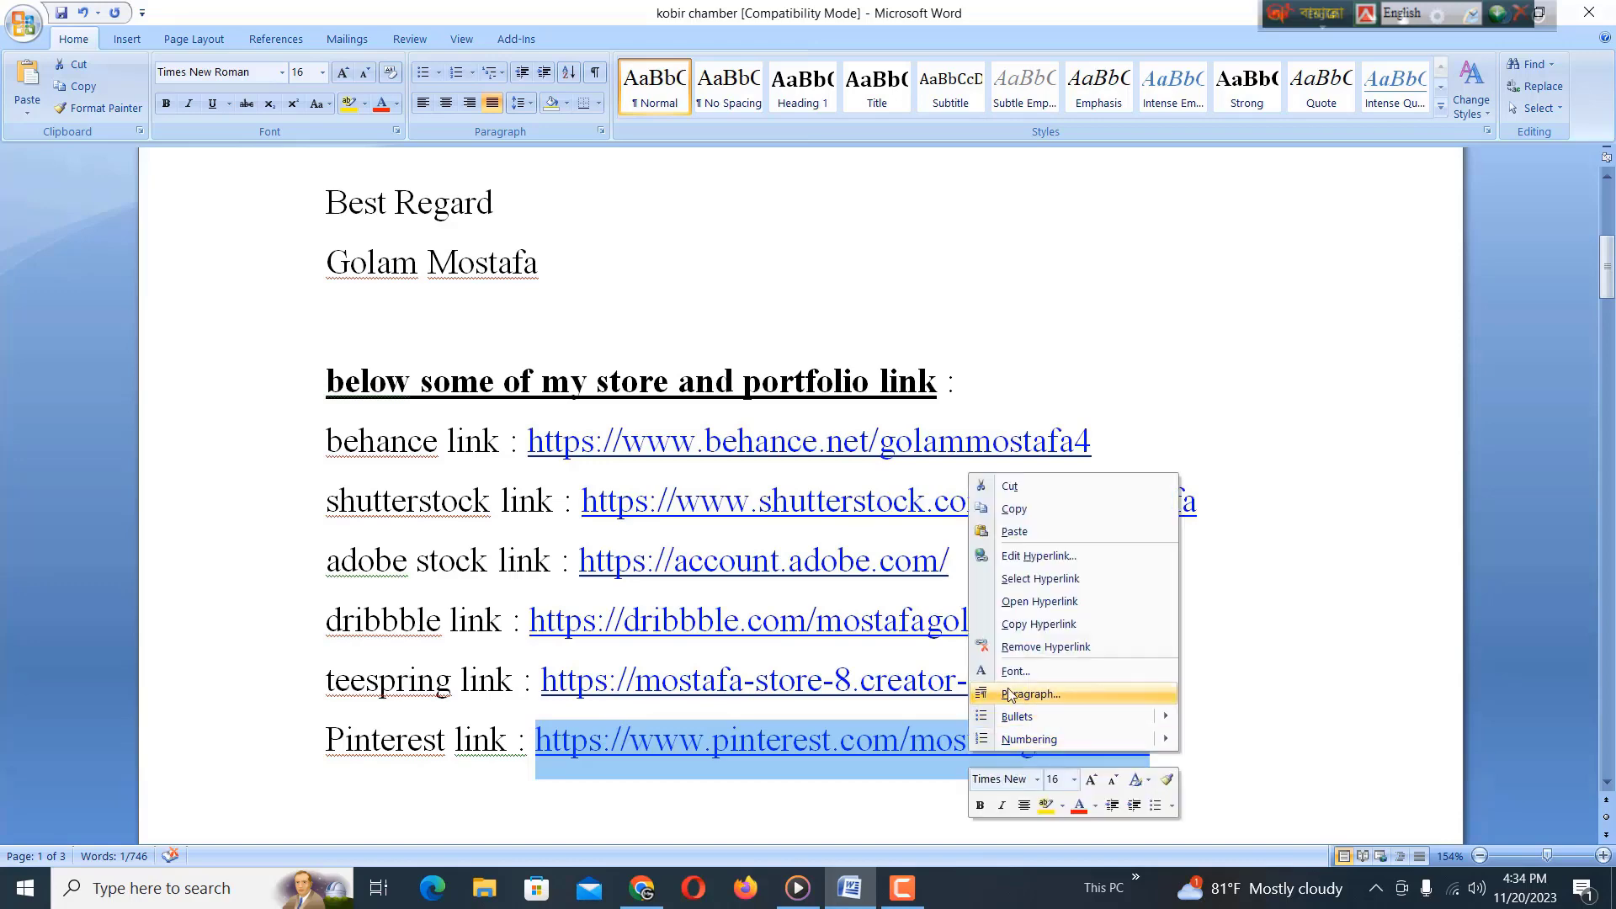
click(1010, 505)
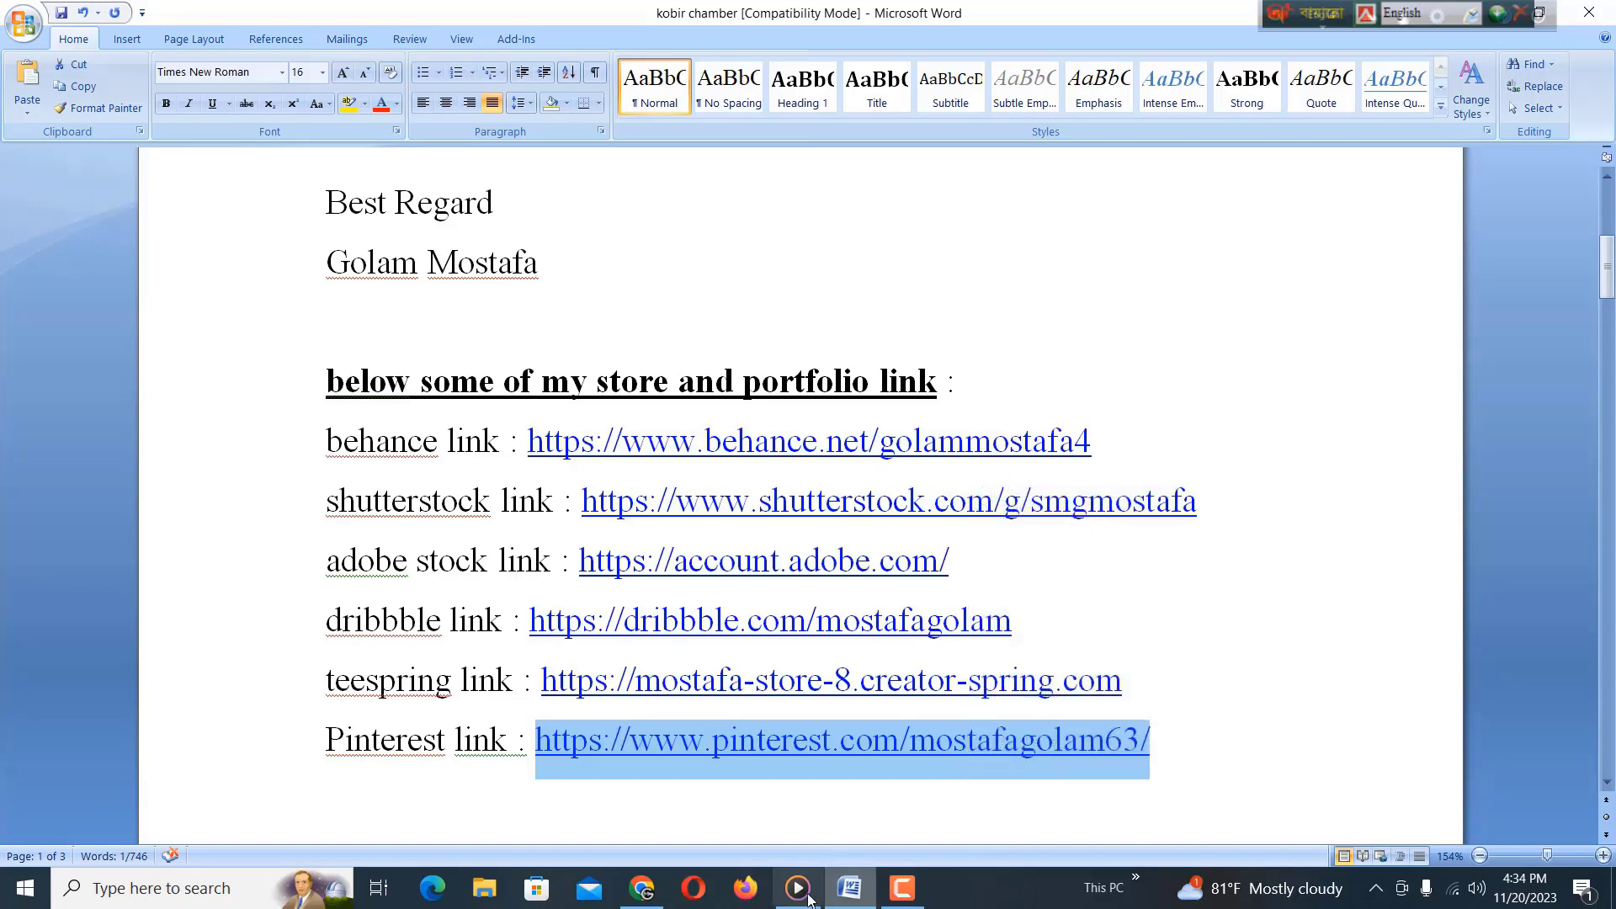
click(644, 889)
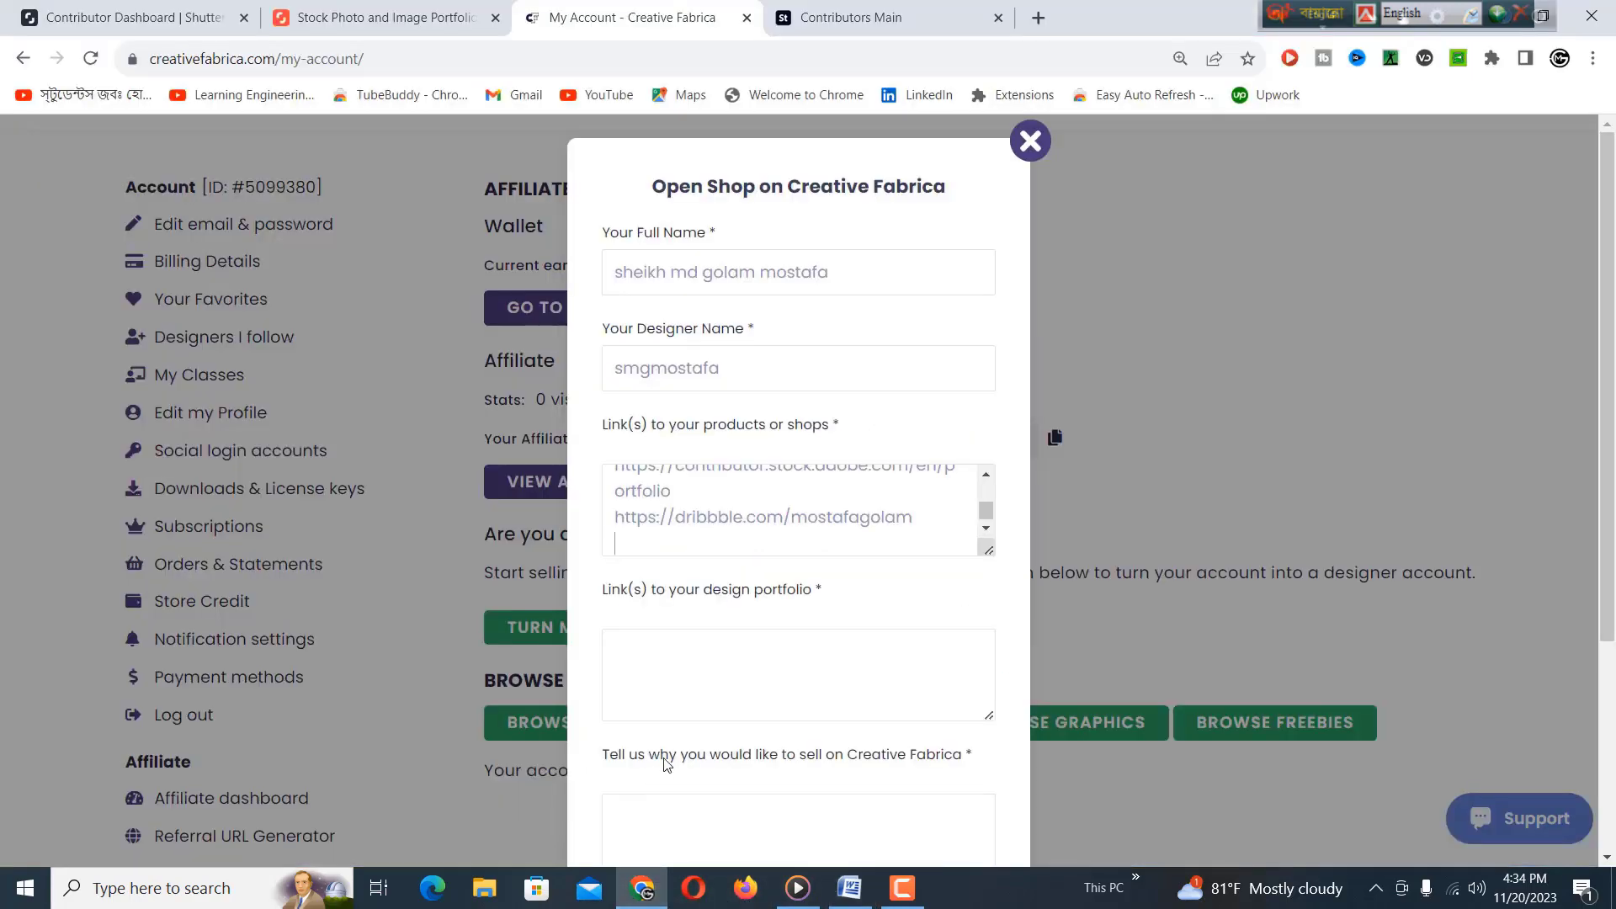
right_click(670, 544)
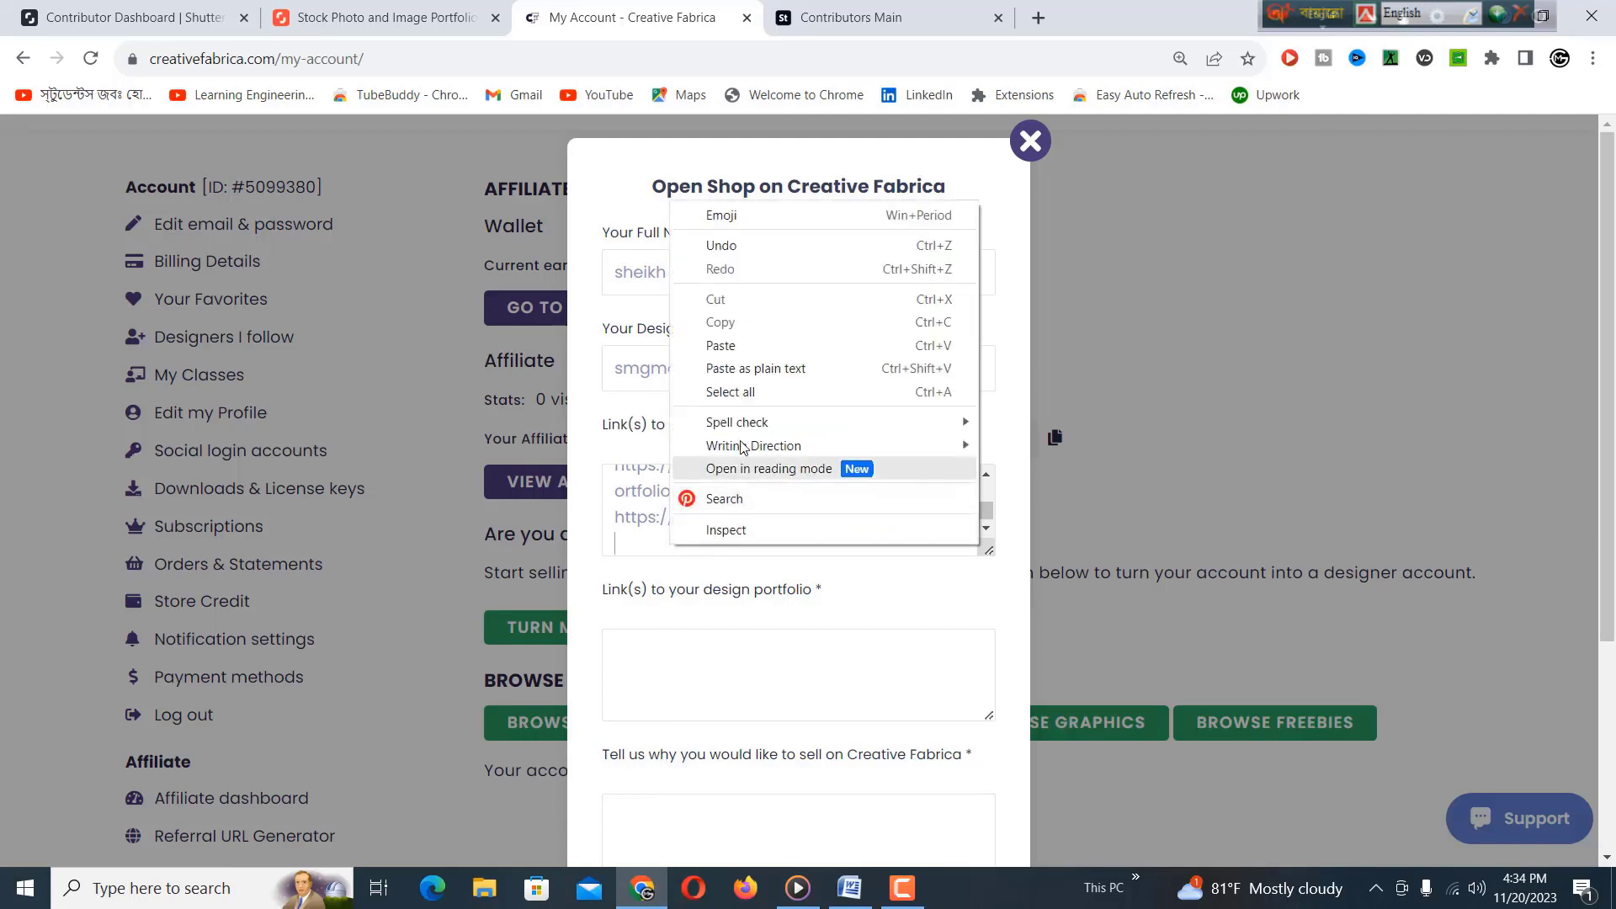
click(737, 347)
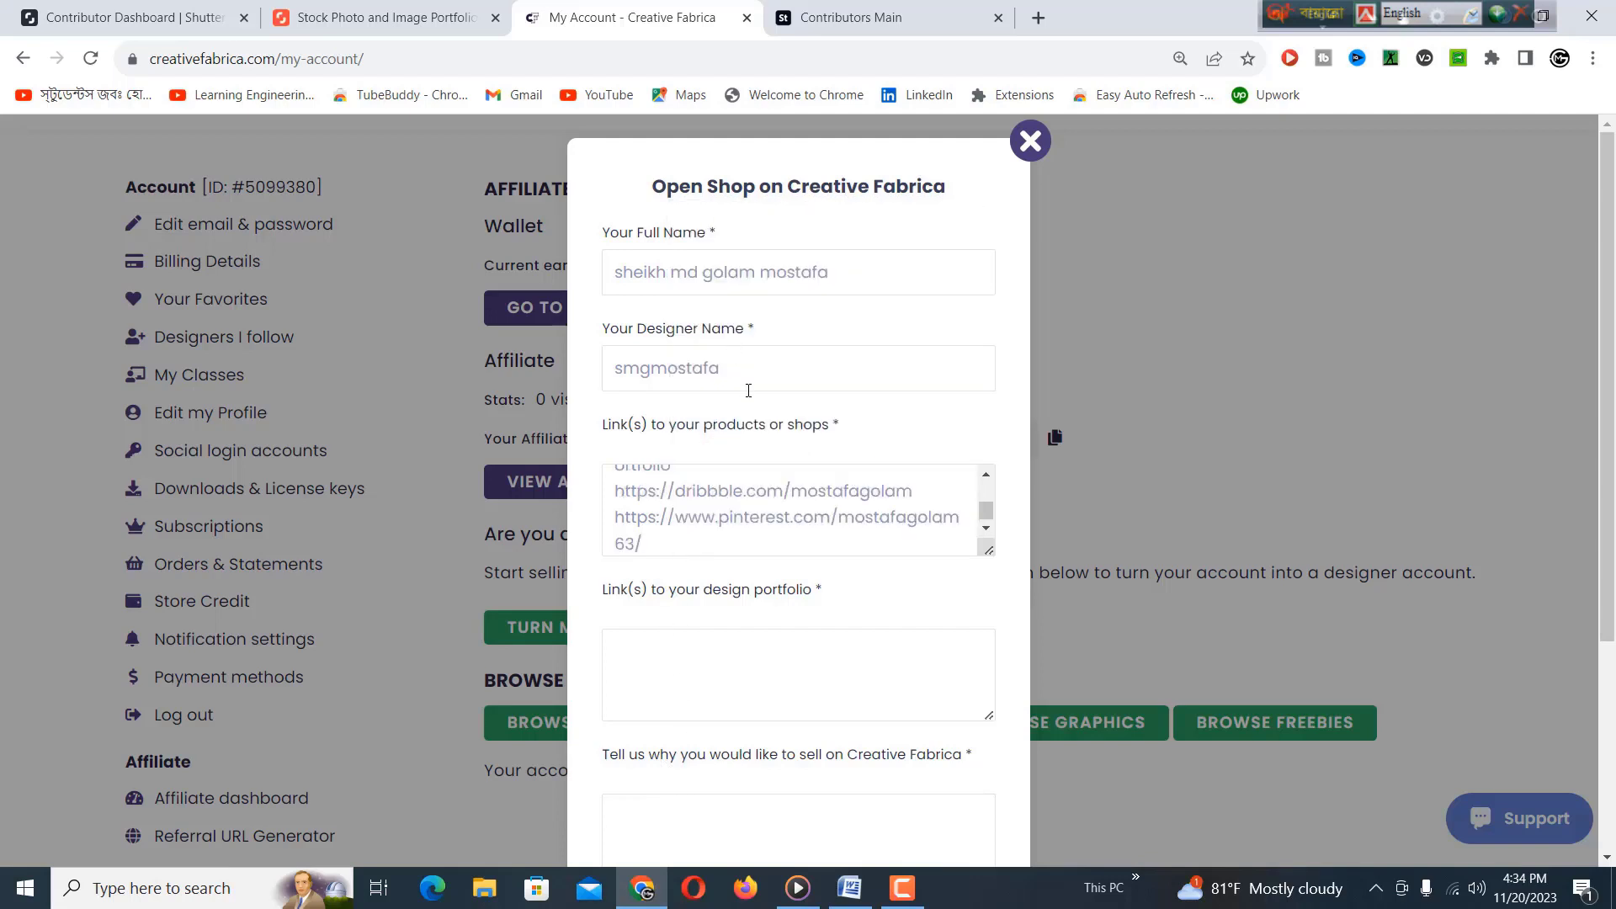
Move on to the design portfolio field below the shop links.
mouse_move(983, 526)
mouse_down()
mouse_move(988, 497)
mouse_move(988, 517)
mouse_up()
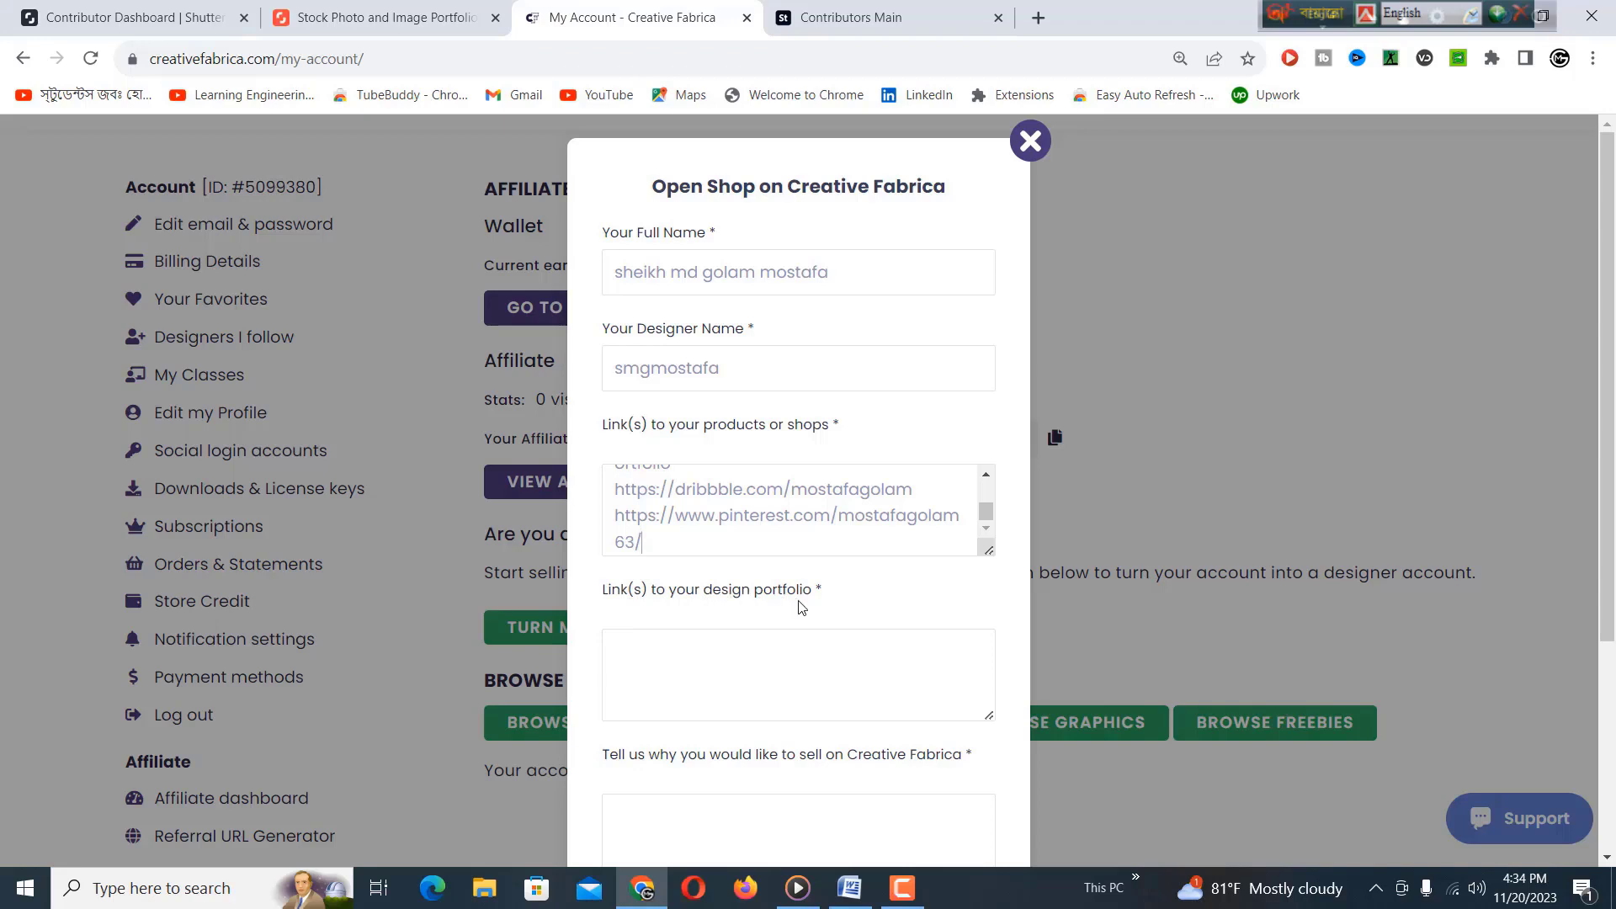
click(672, 661)
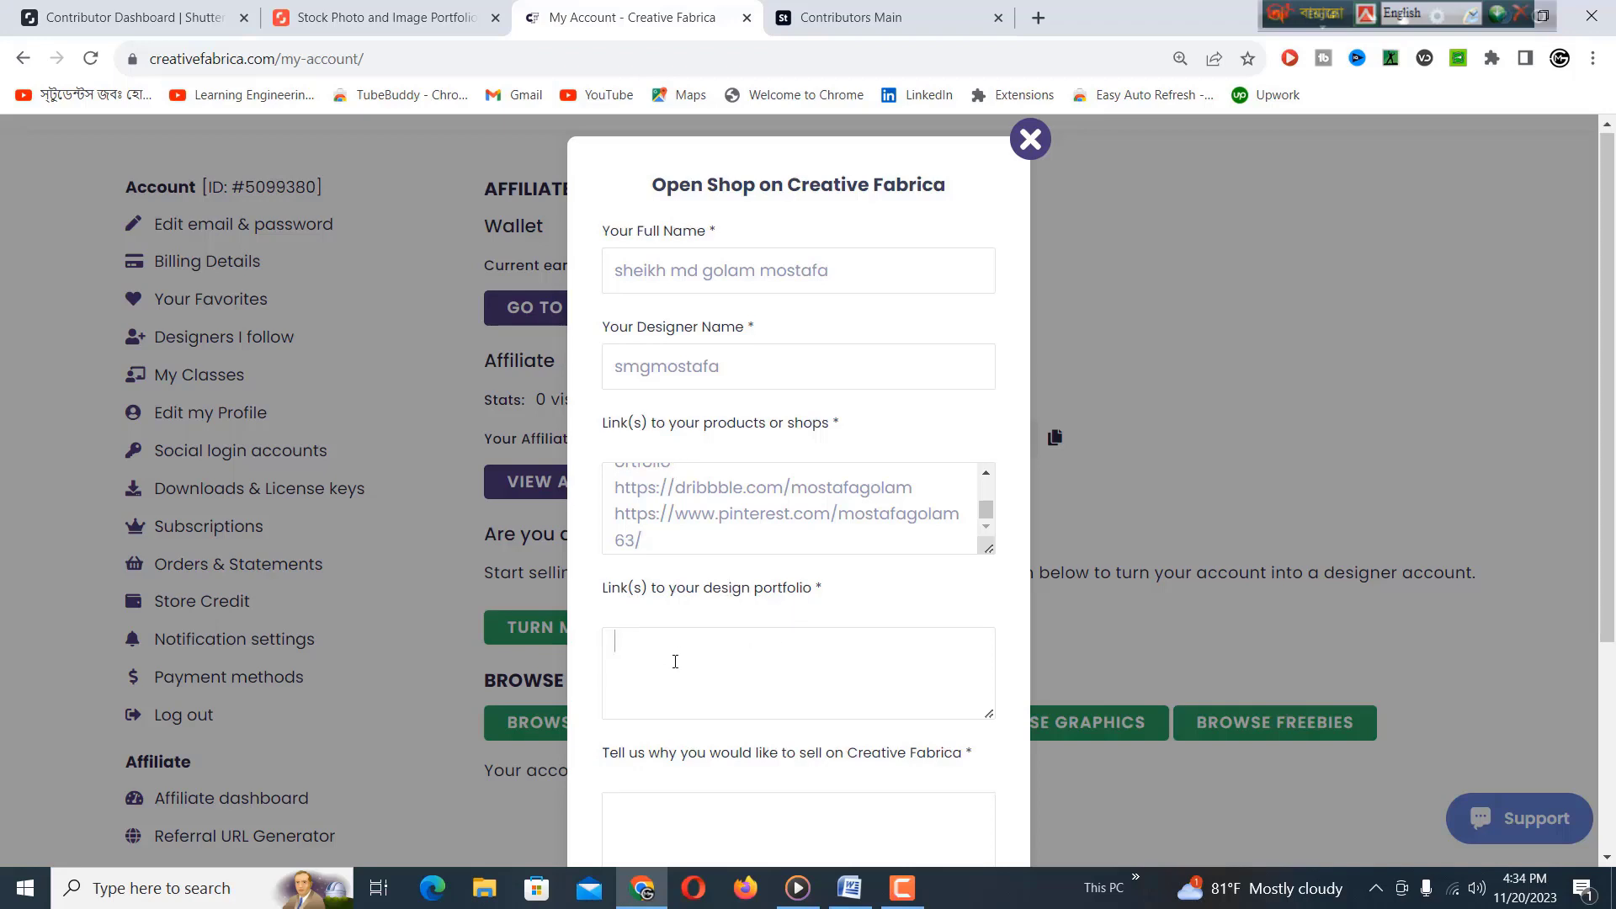
scroll(679, 606, down, 1)
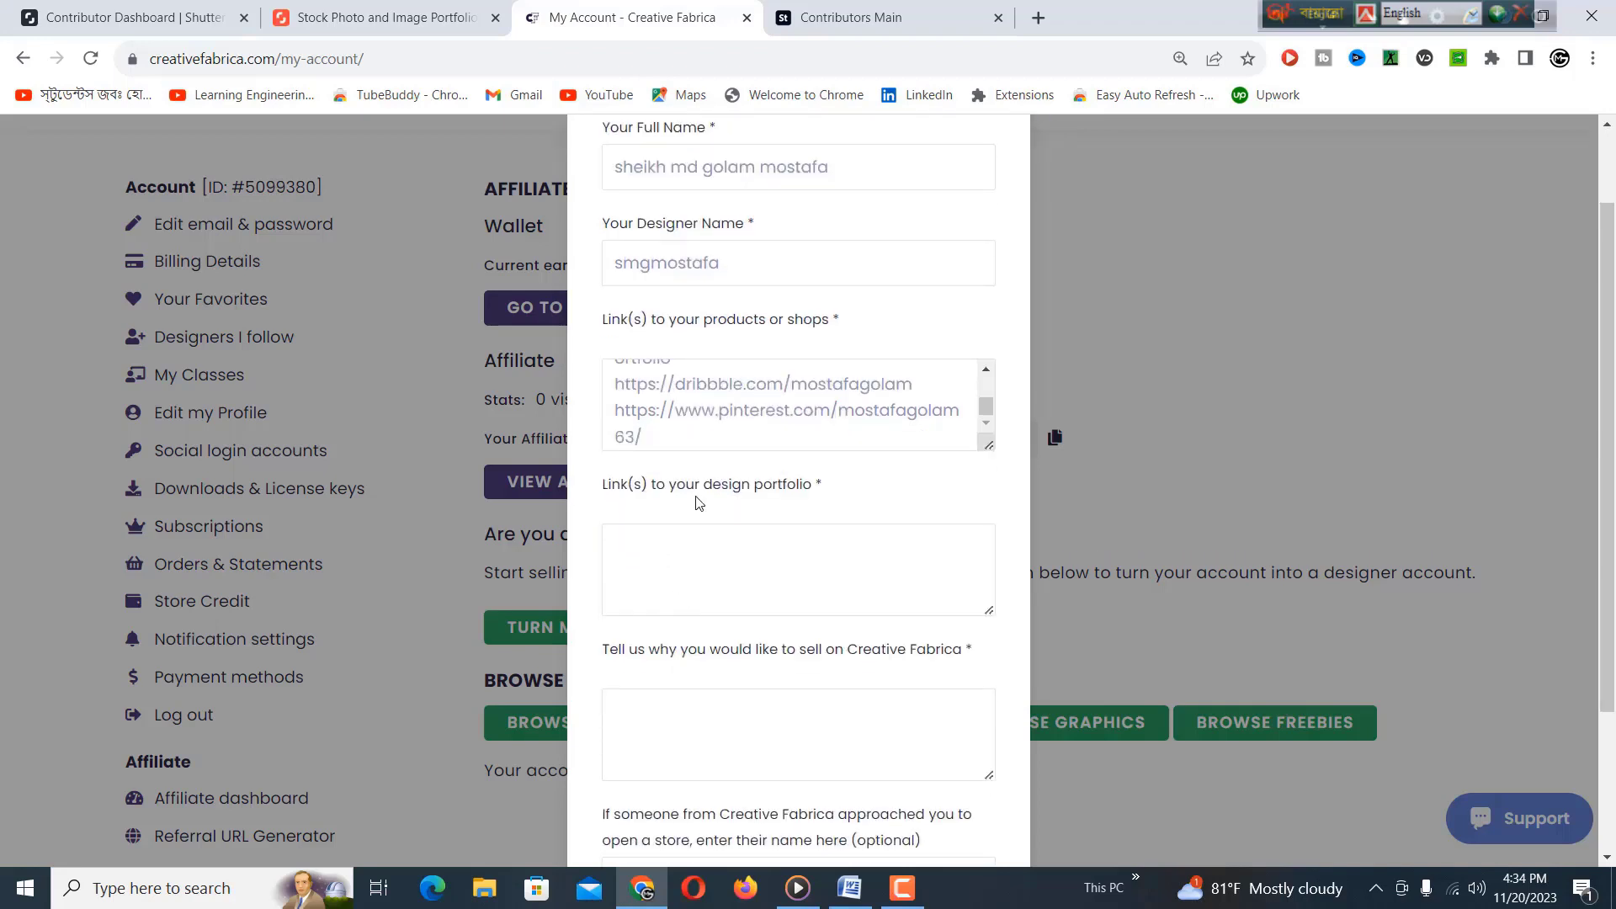
scroll(774, 476, up, 1)
scroll(773, 477, up, 1)
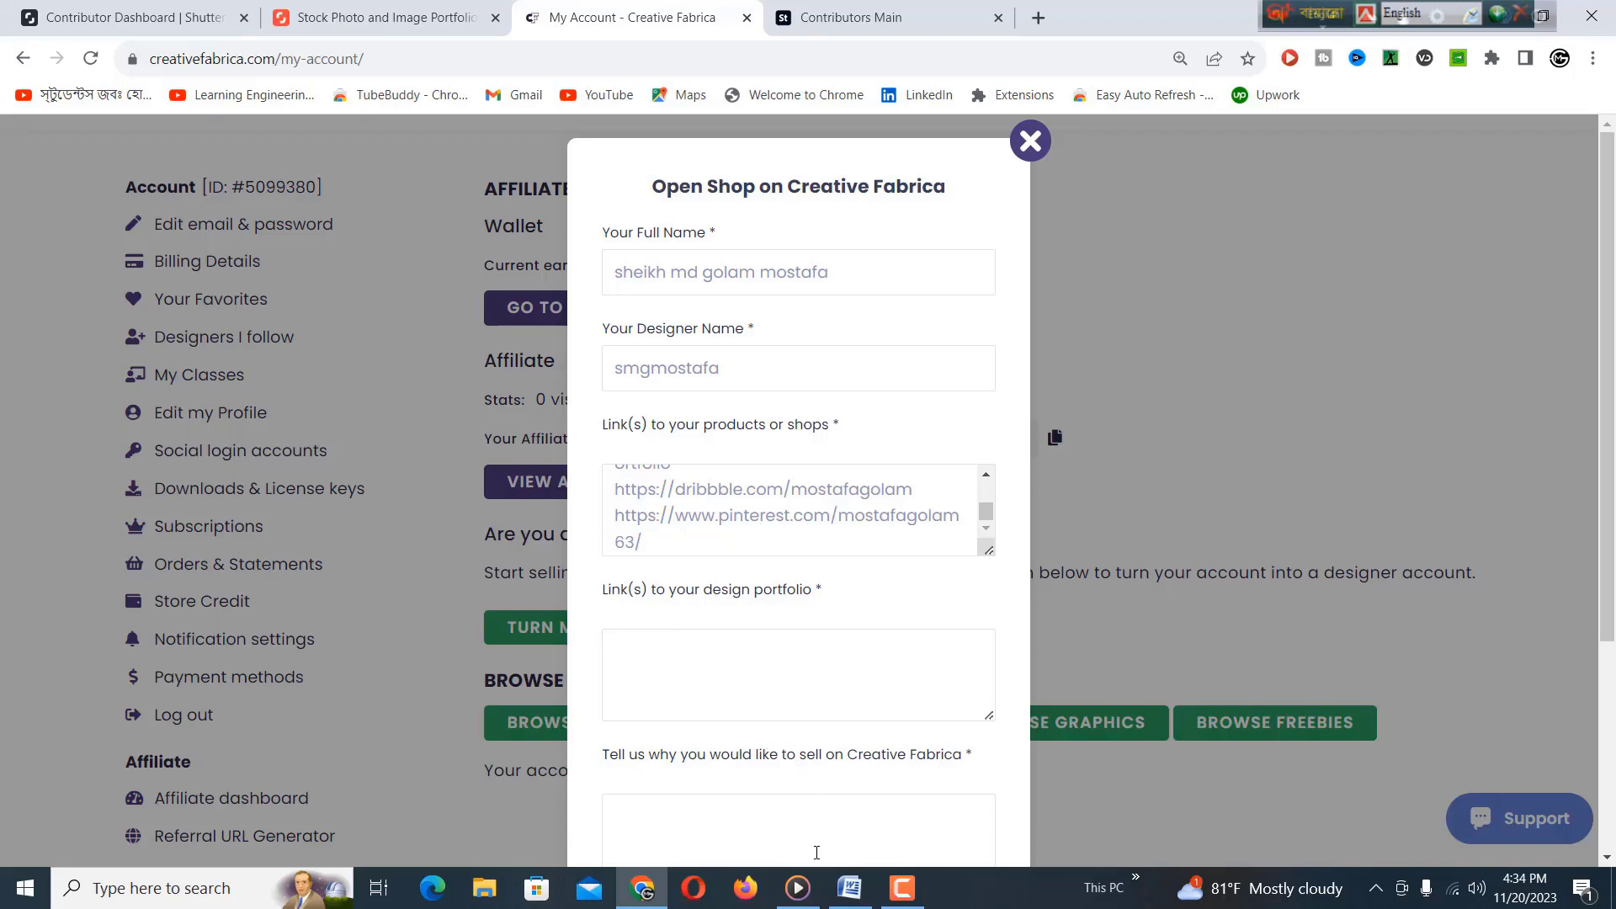
Copy the Word link lines from behance to Pinterest and return to the Open Shop form.
click(850, 889)
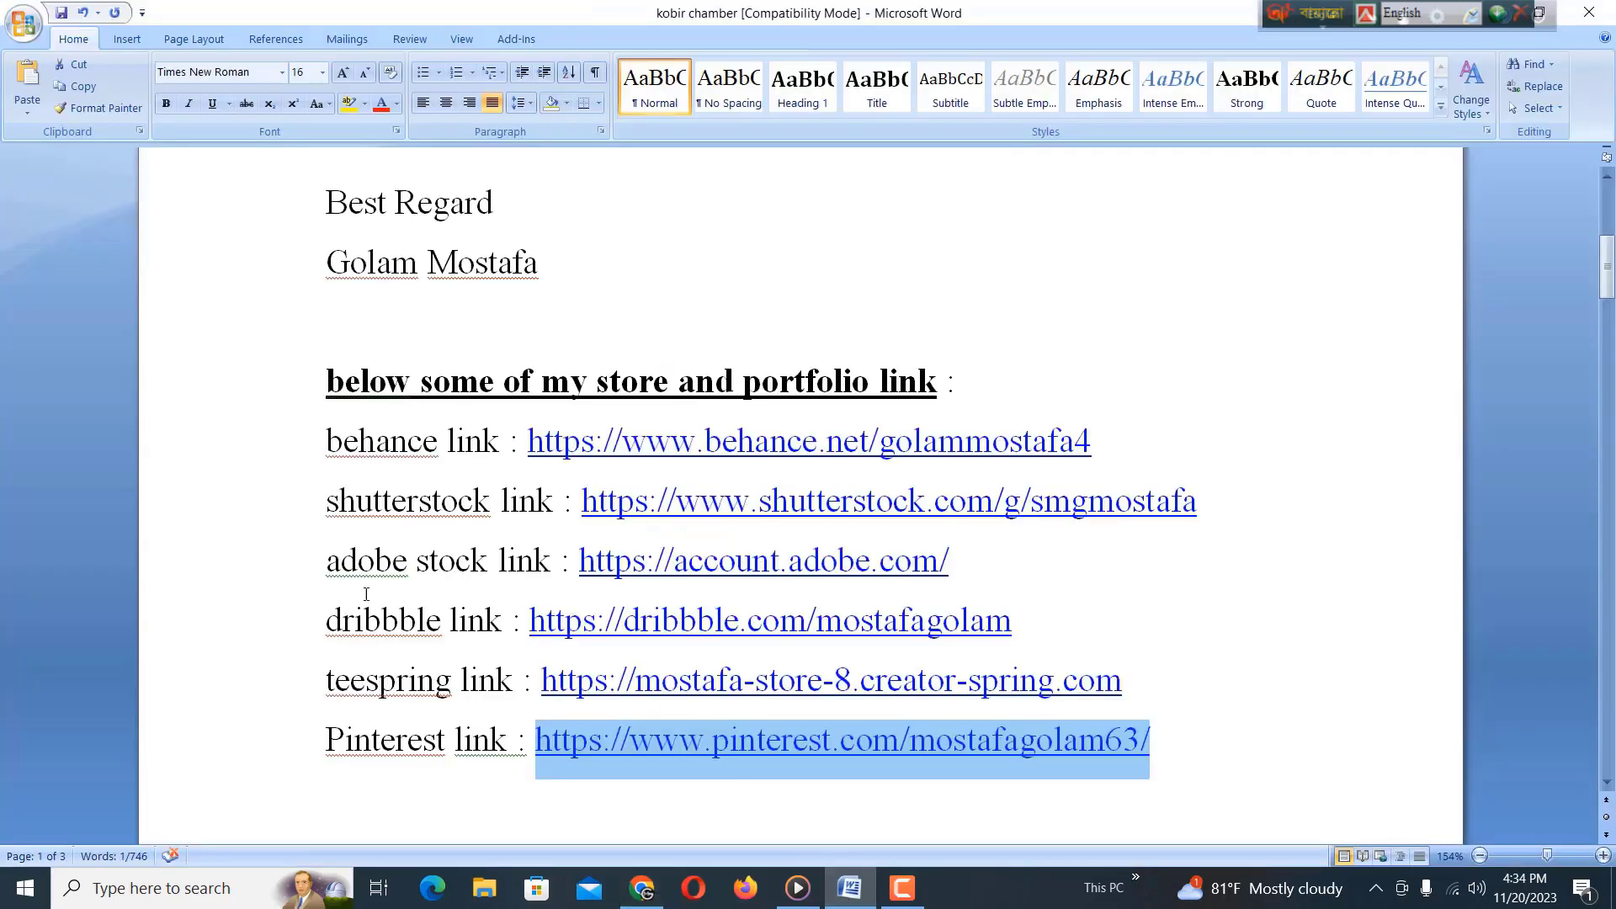
drag(328, 444, 1186, 734)
right_click(648, 650)
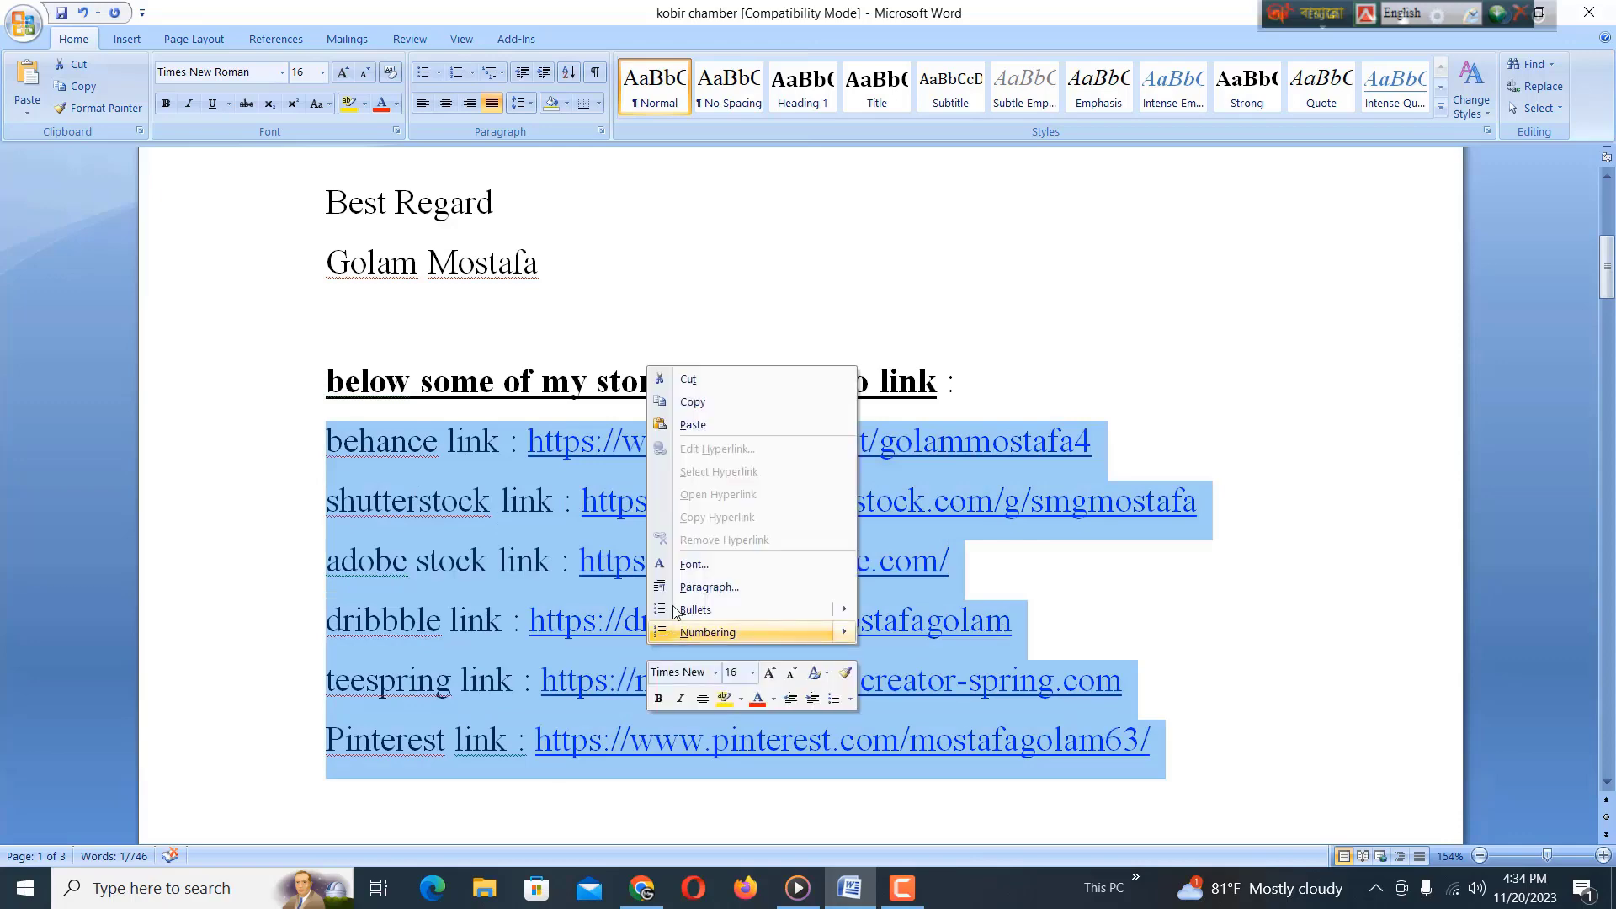
click(692, 403)
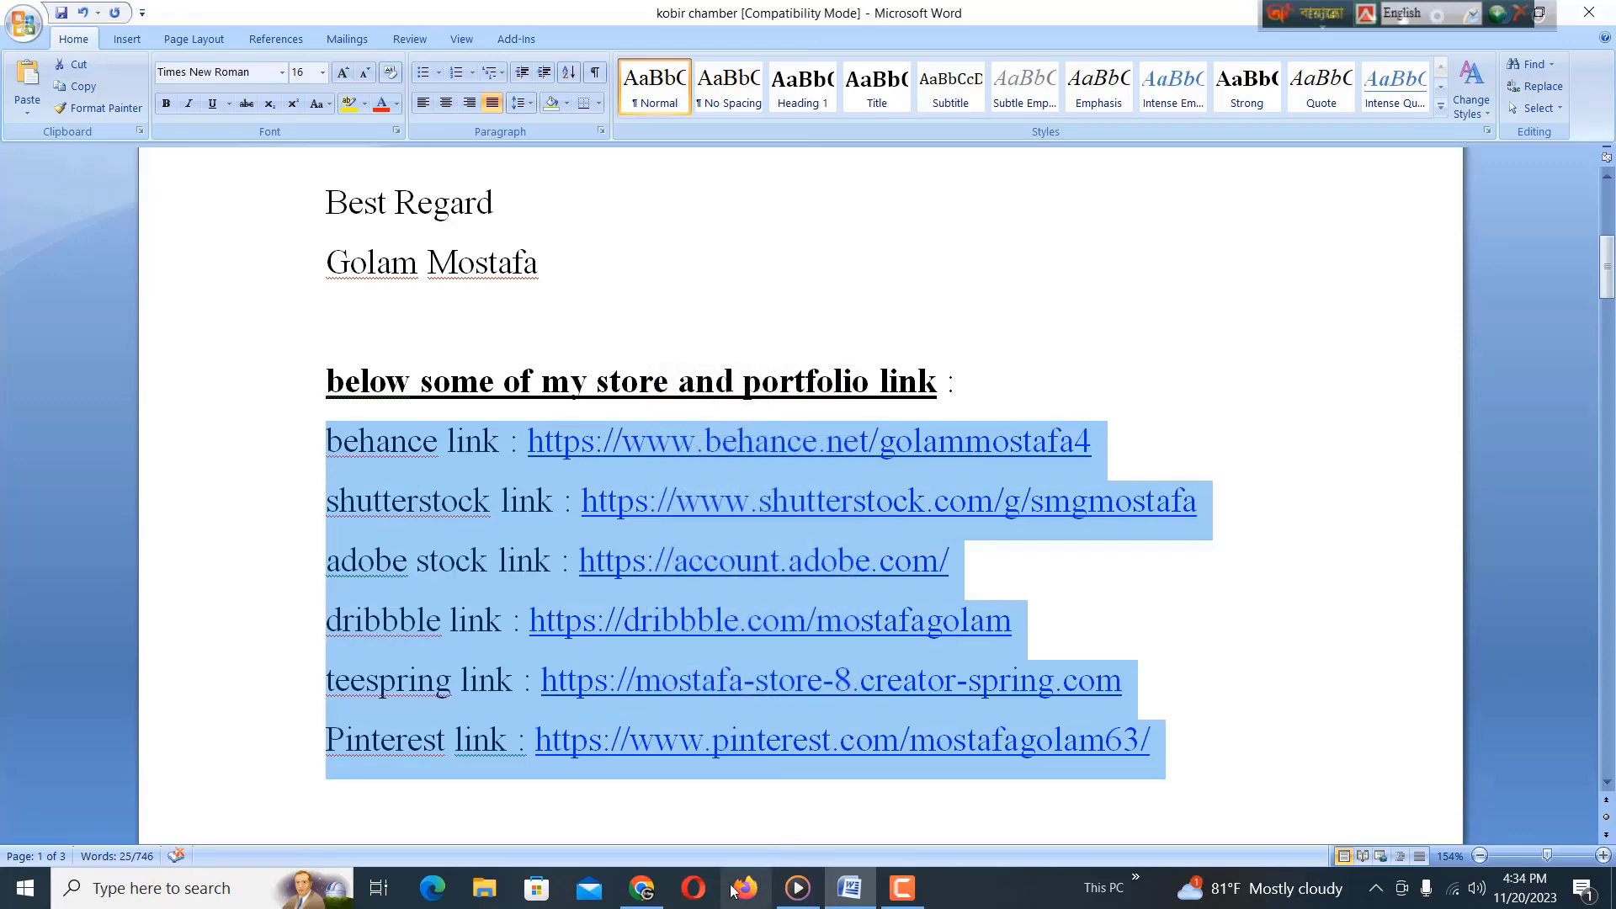
click(641, 888)
click(637, 639)
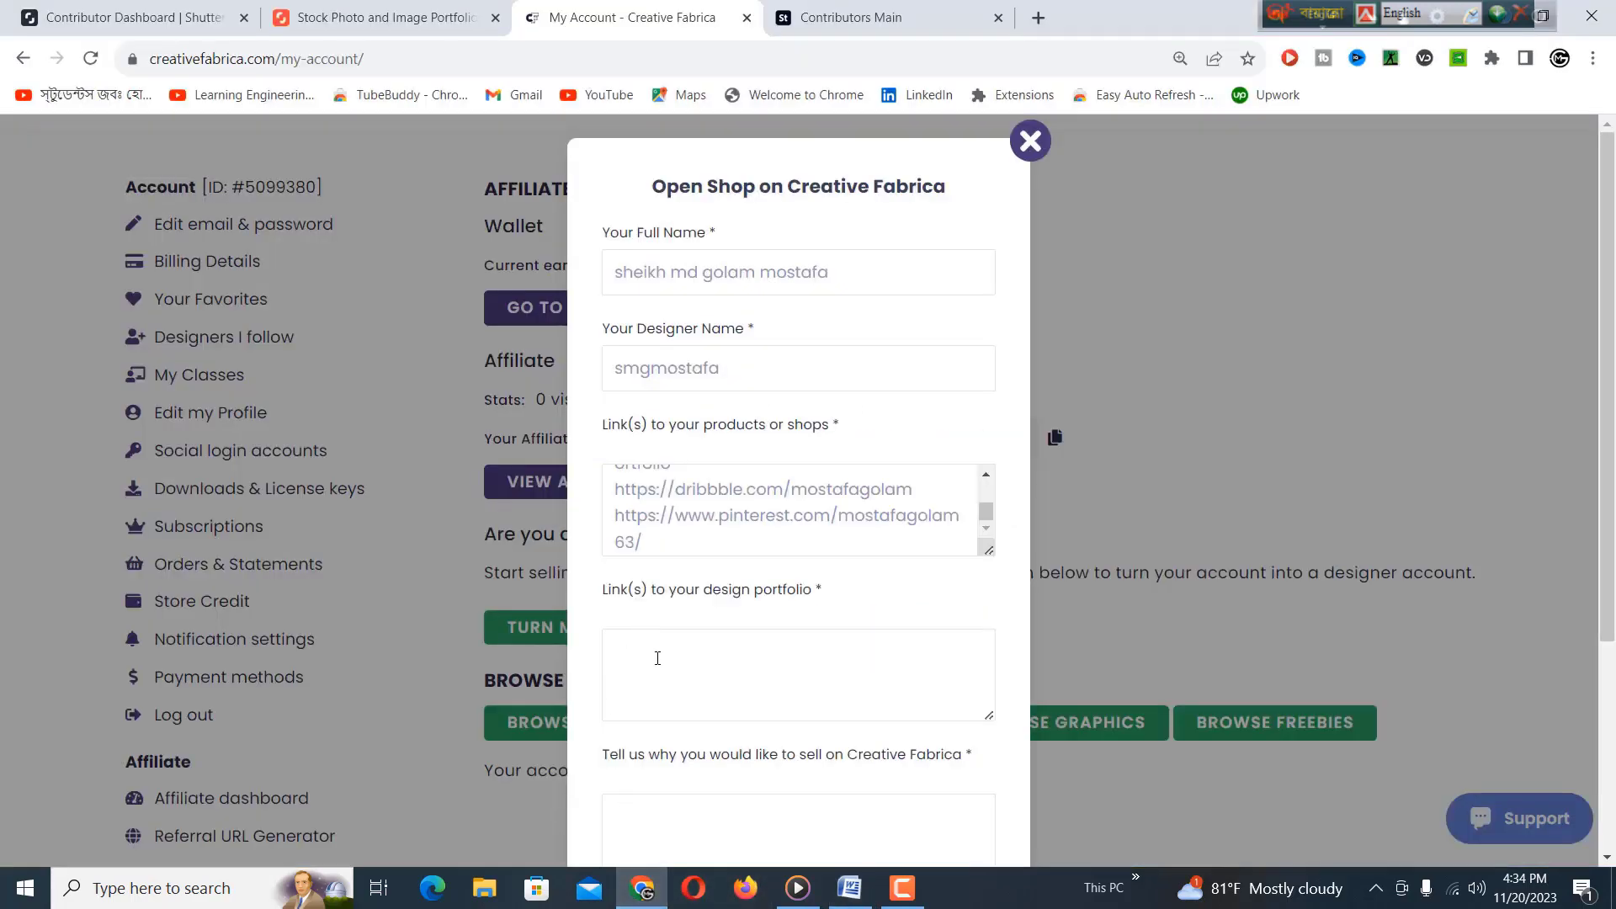
Paste the copied store and portfolio links into the design portfolio field, then return to Word.
right_click(657, 659)
click(729, 460)
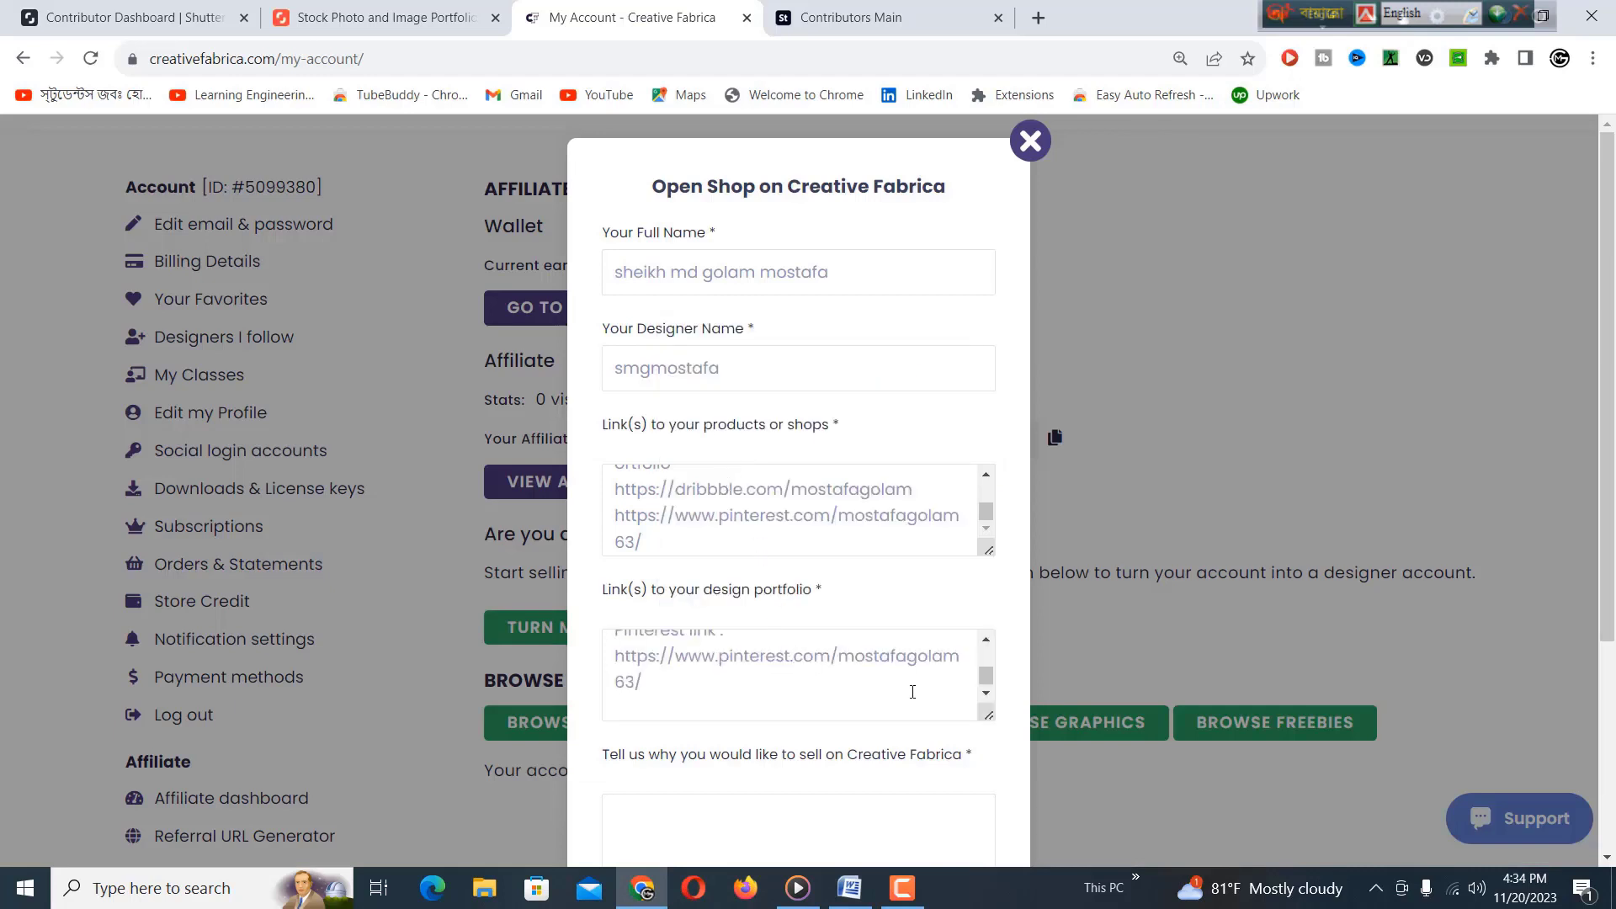
drag(986, 675, 986, 657)
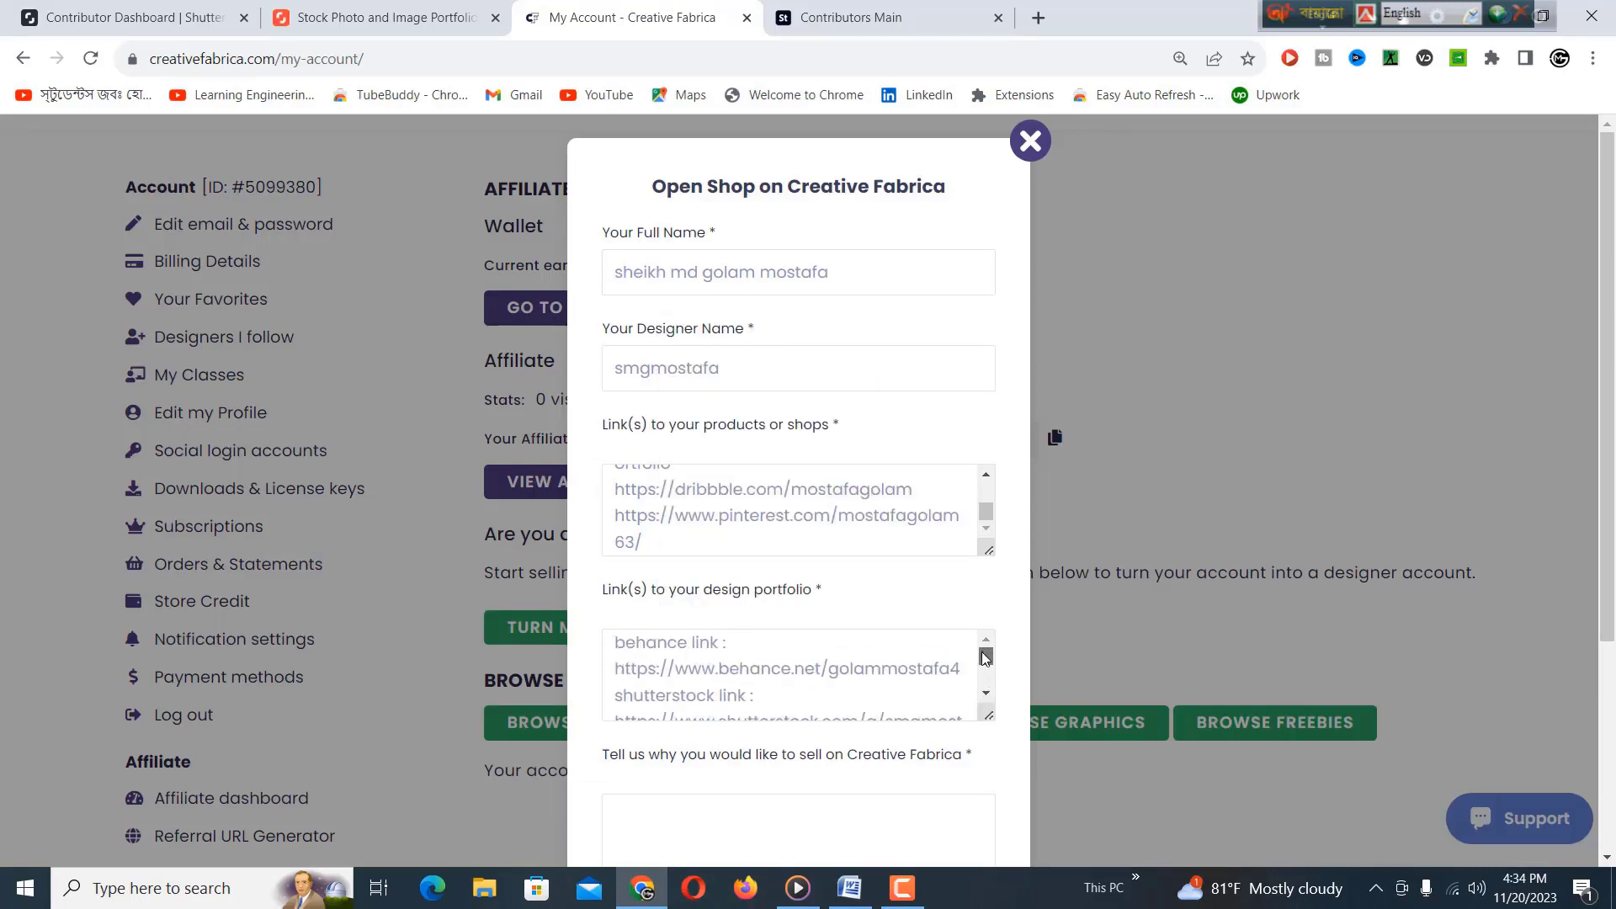
scroll(757, 669, down, 2)
scroll(635, 749, down, 1)
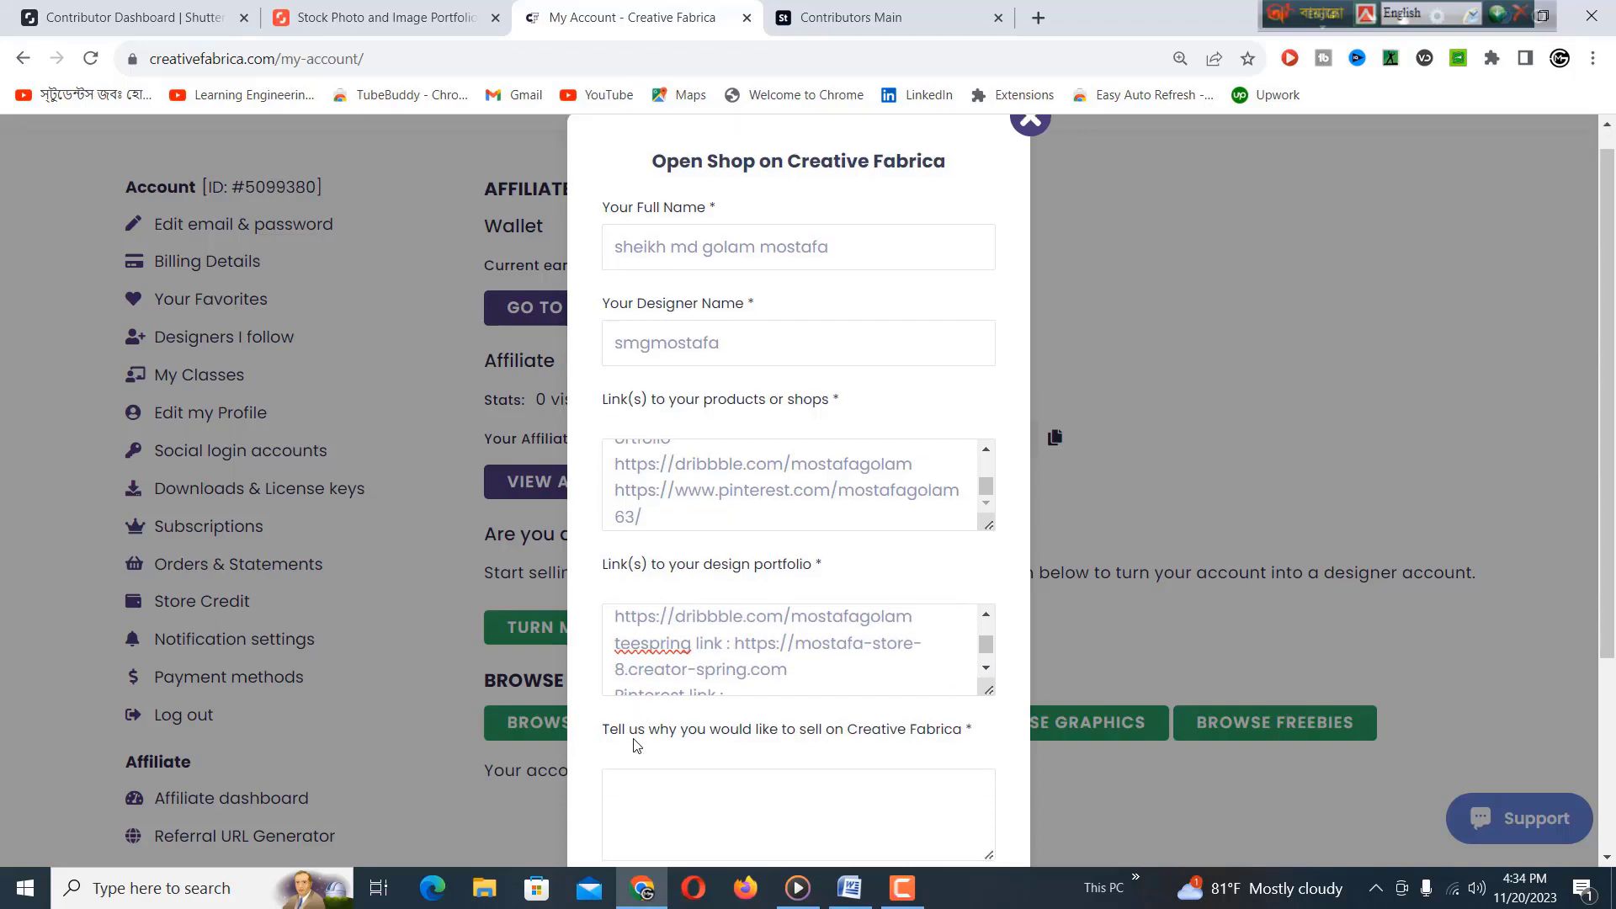
scroll(636, 745, down, 2)
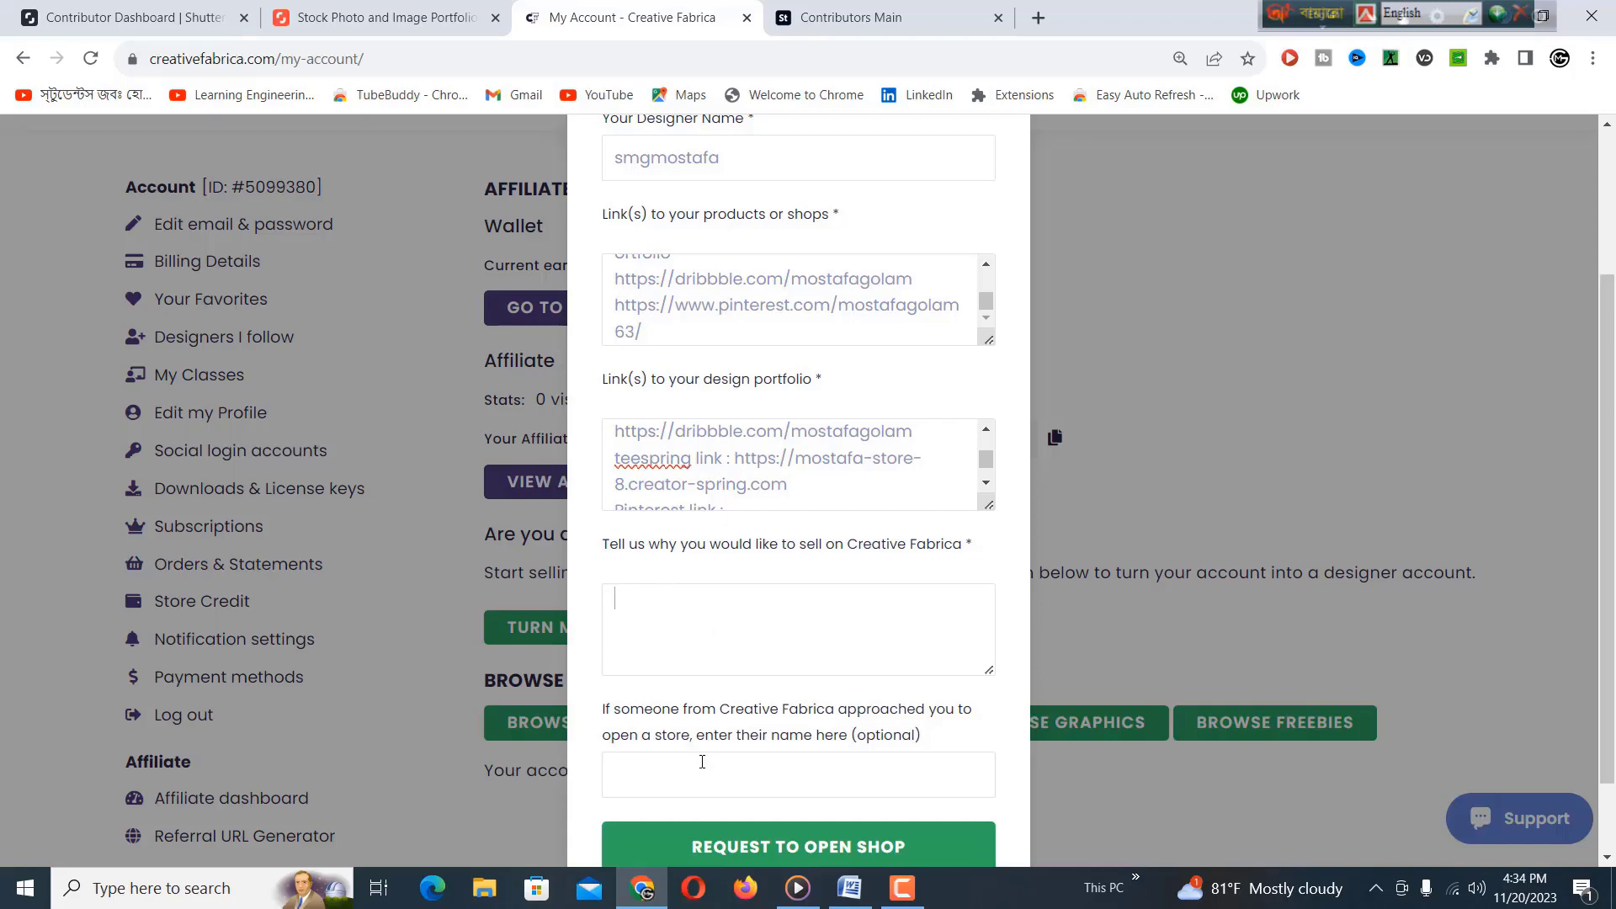
click(850, 888)
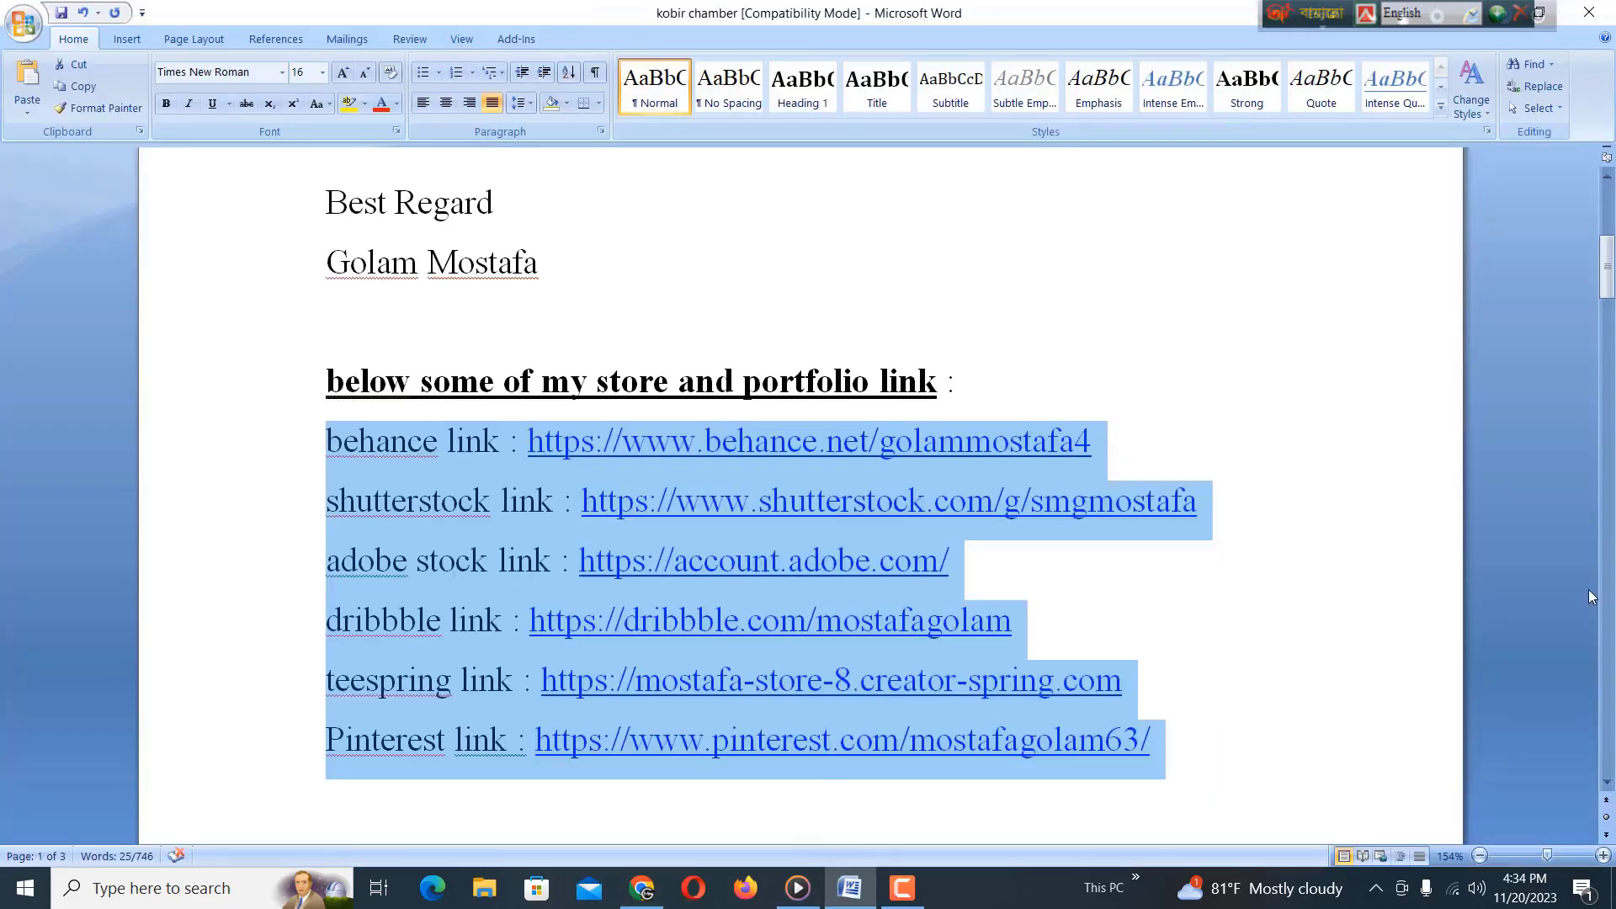
Copy the Word letter from the greeting through the Pinterest link, then return to the form.
drag(1608, 295, 1607, 245)
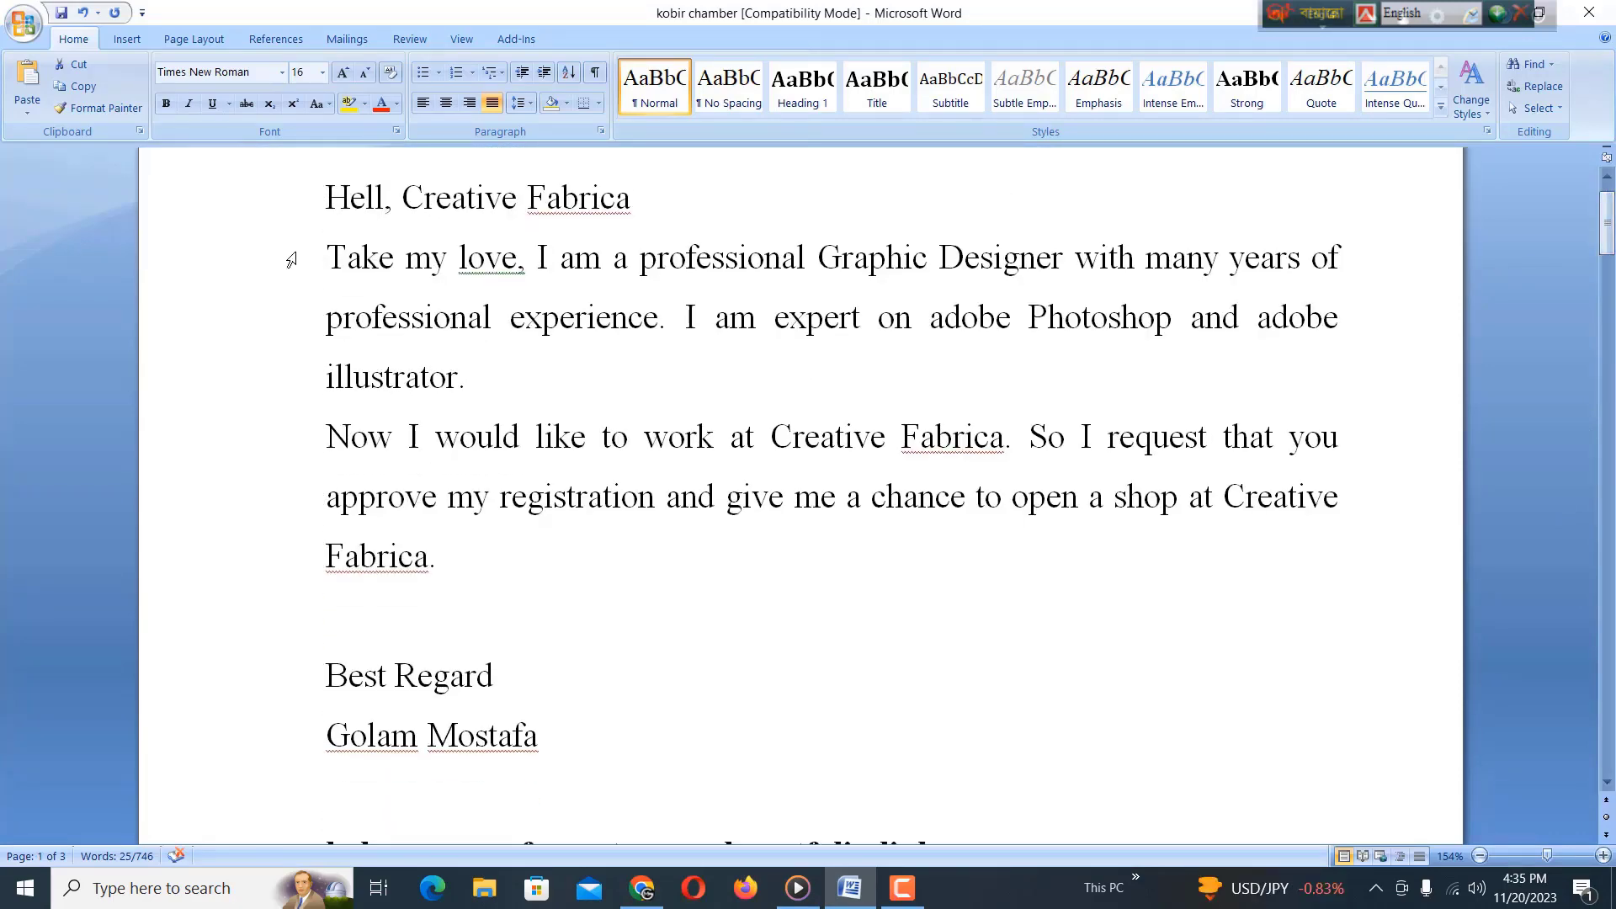
drag(324, 199, 1046, 702)
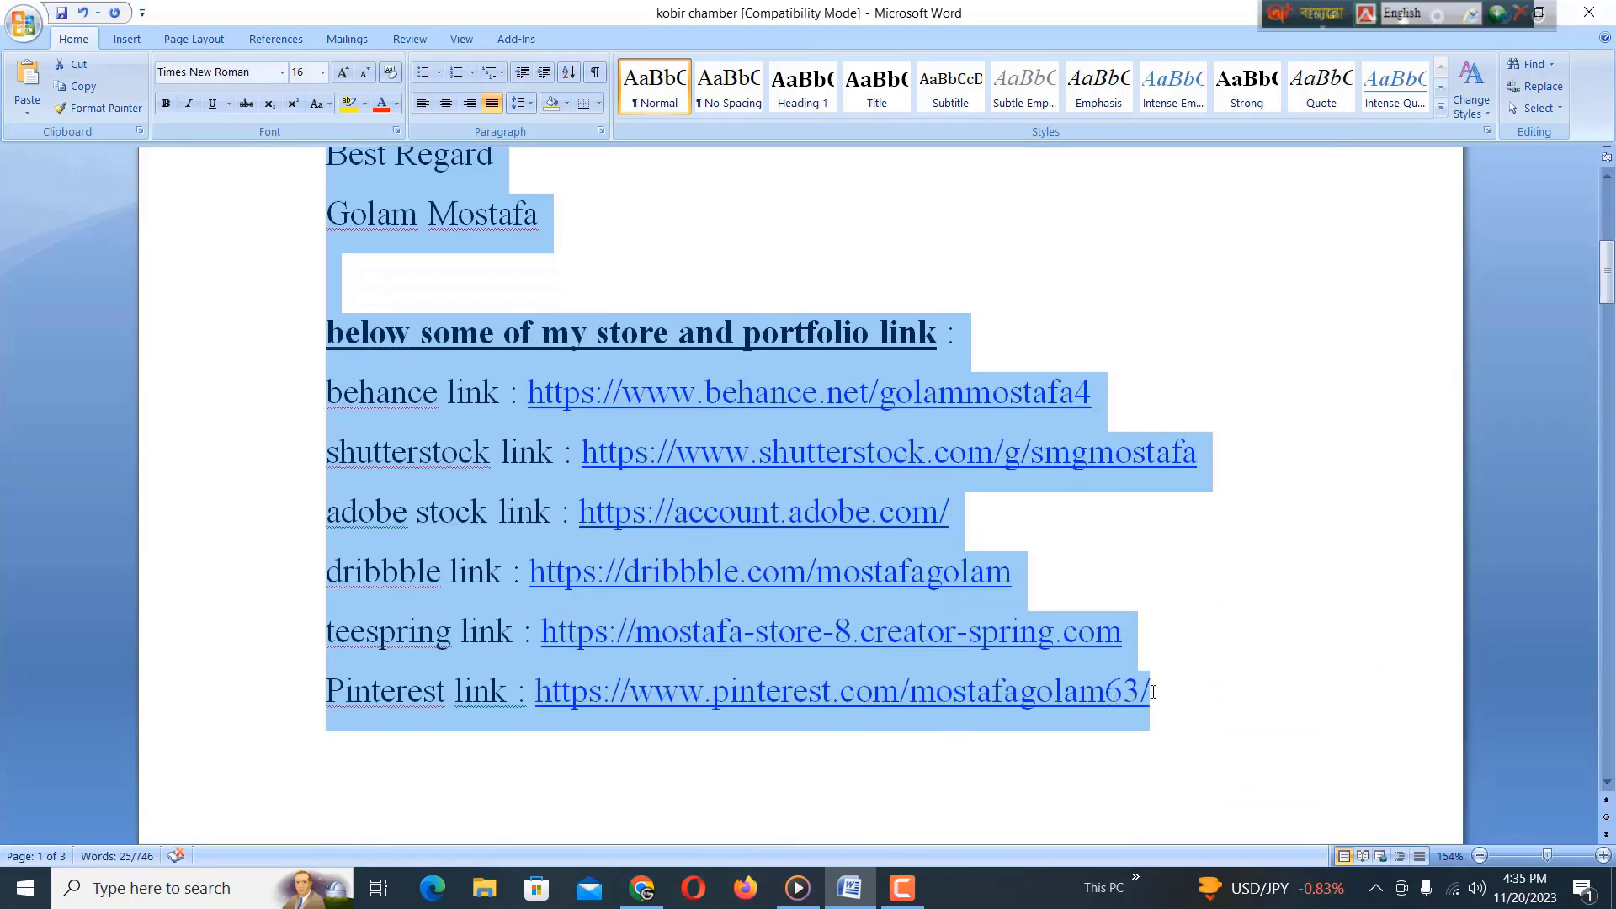
right_click(370, 528)
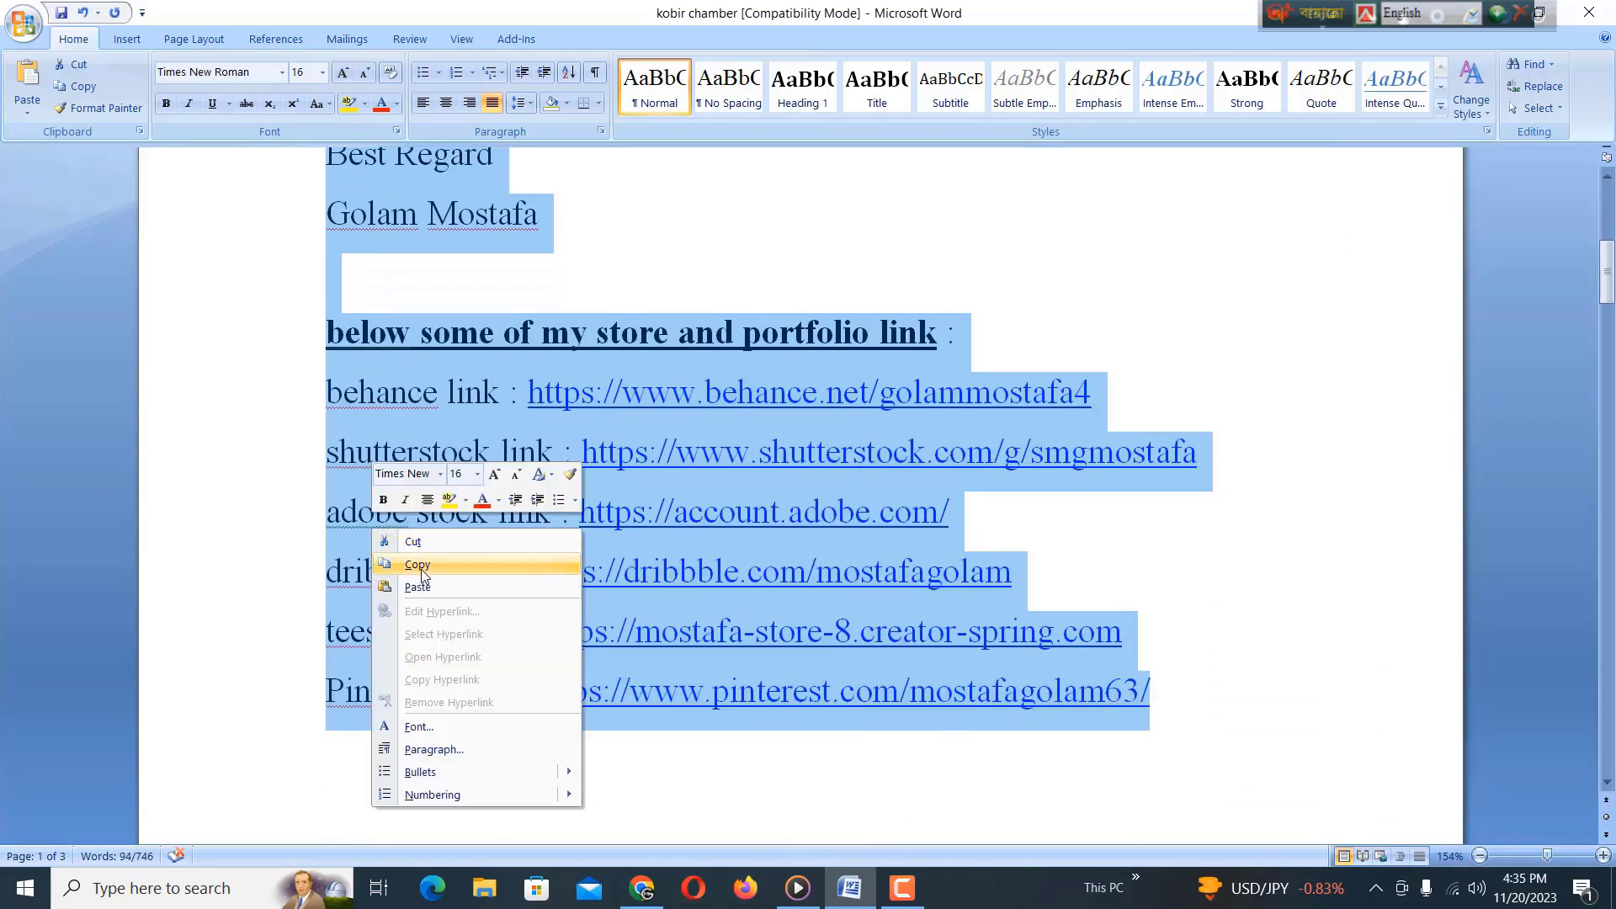
click(417, 564)
click(643, 888)
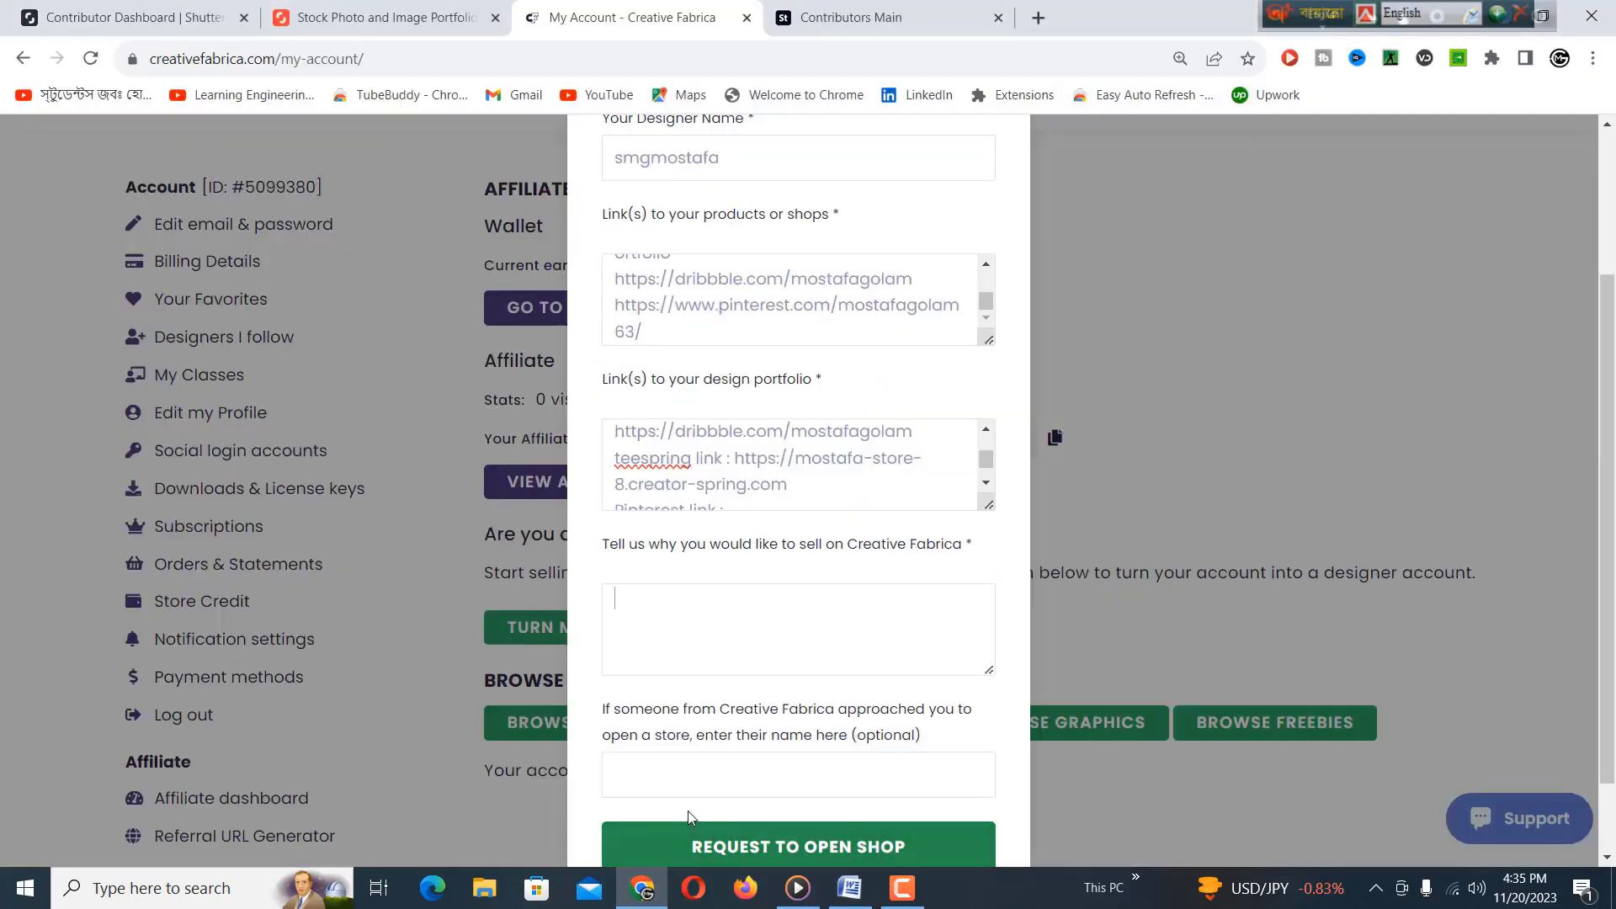
Paste the message and links into the why-sell box, submit REQUEST TO OPEN SHOP, and dismiss the thank-you notice.
right_click(654, 609)
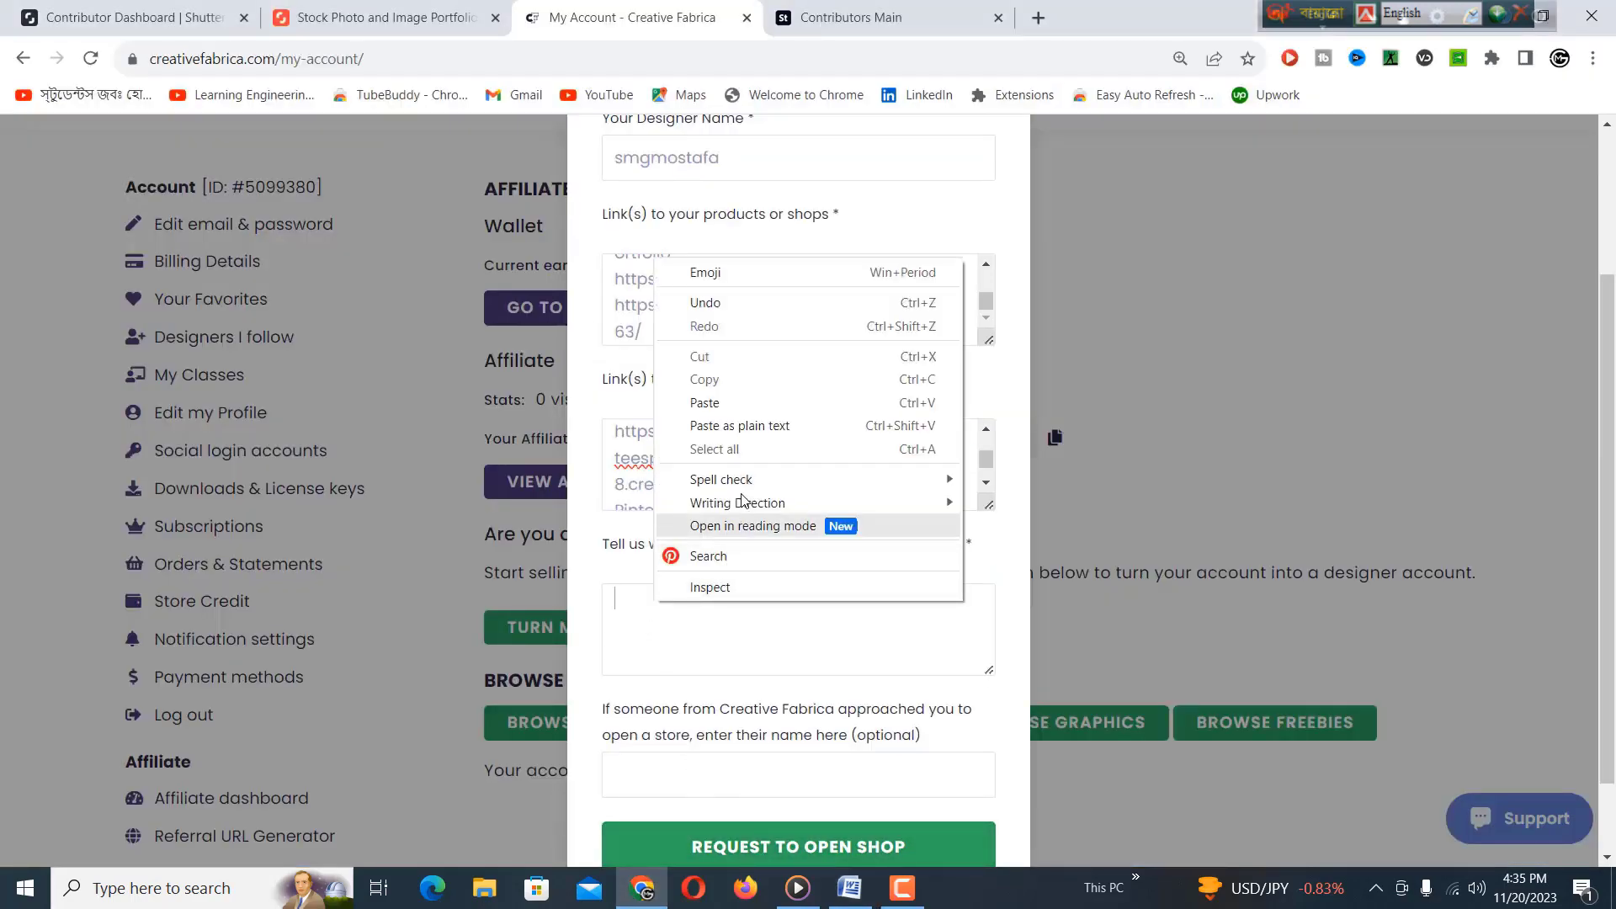
click(722, 402)
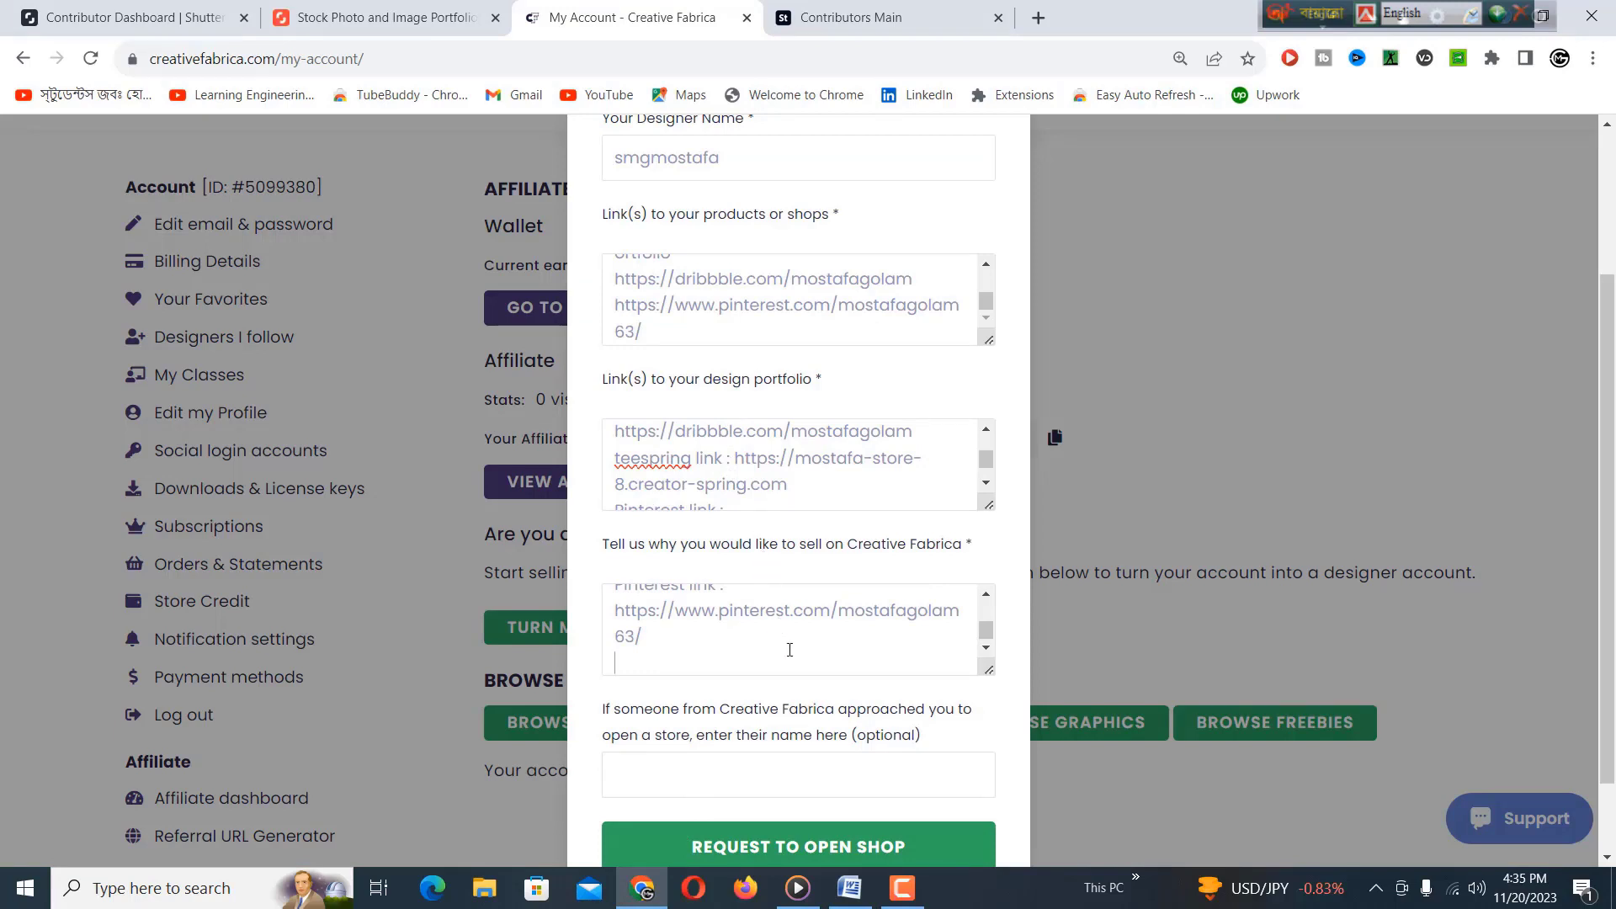
click(773, 673)
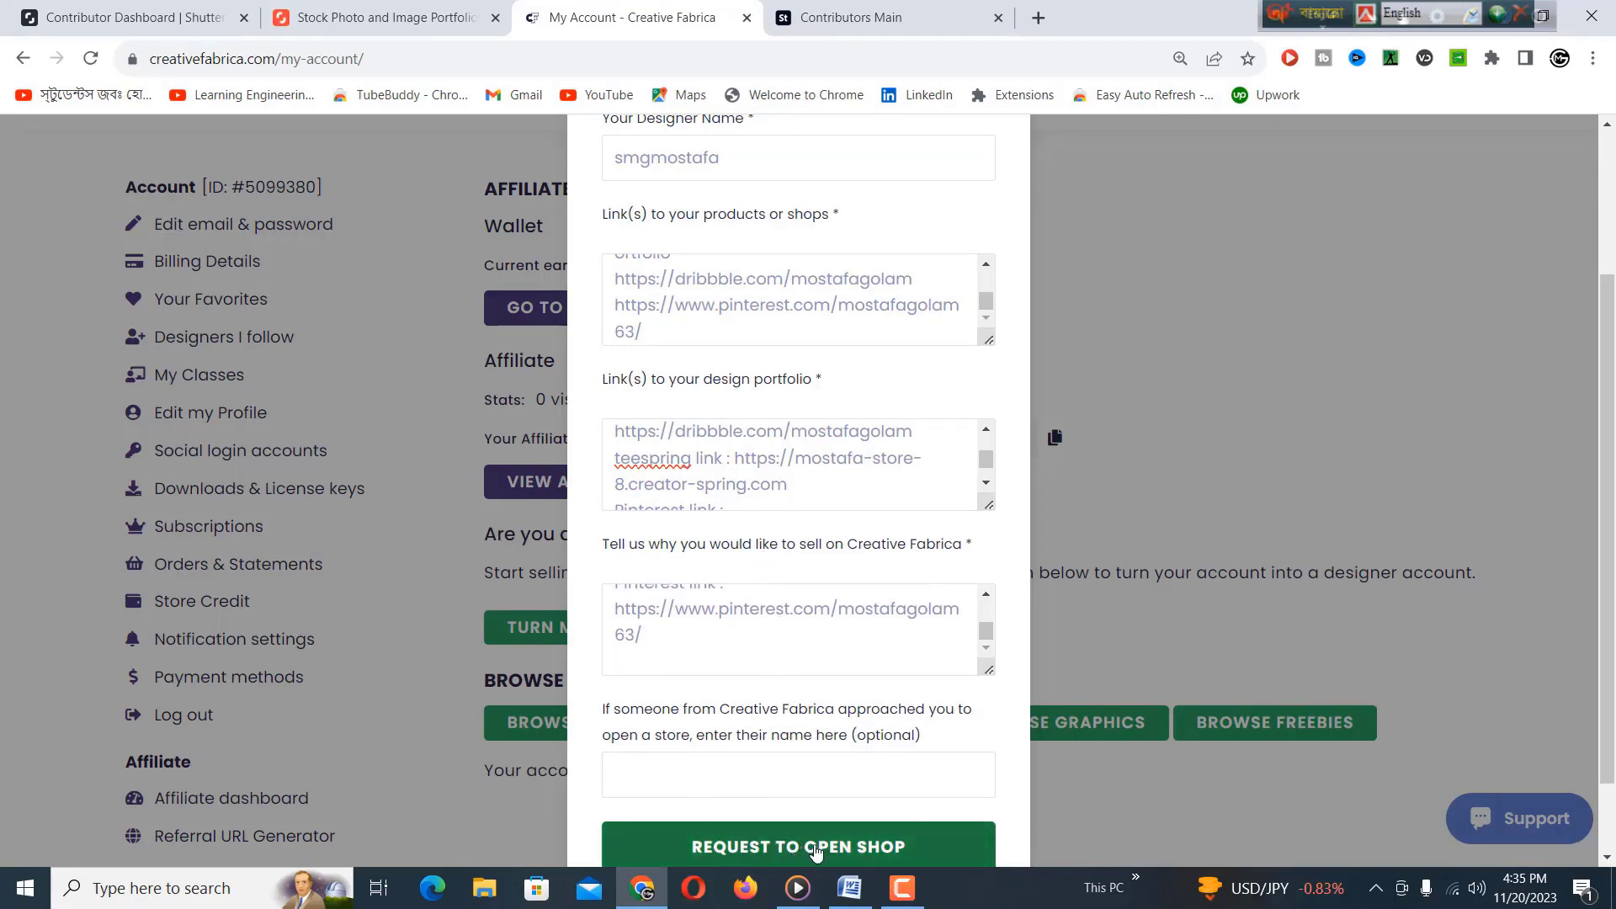
click(815, 849)
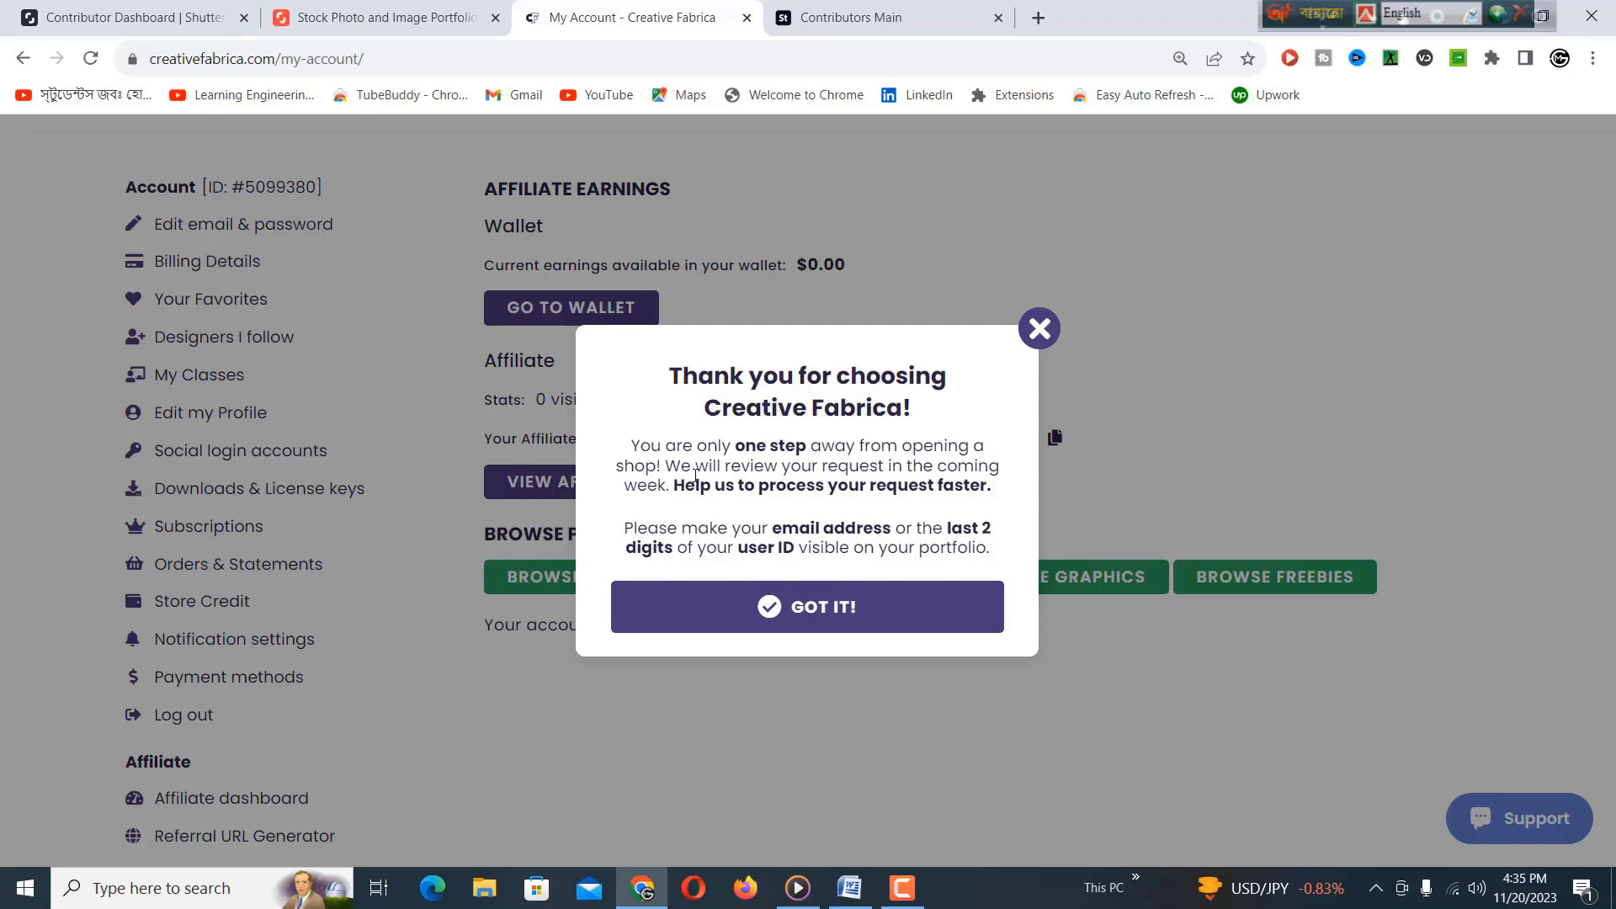
click(807, 607)
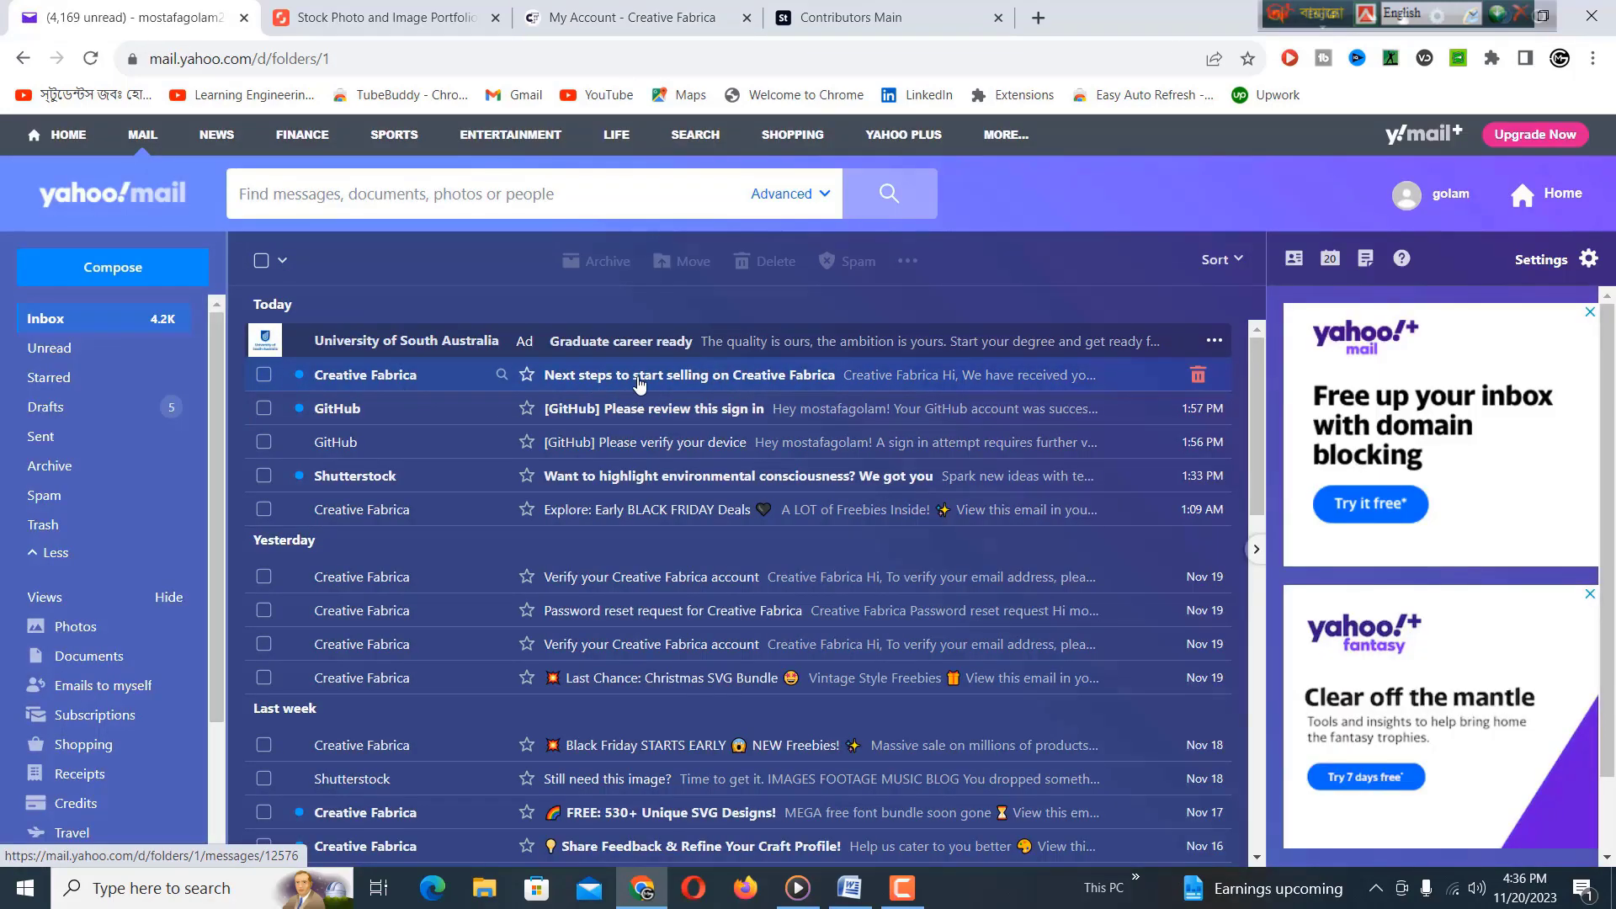
Read the 'Next steps to start selling' email and follow its 'verifying your account' link.
click(745, 377)
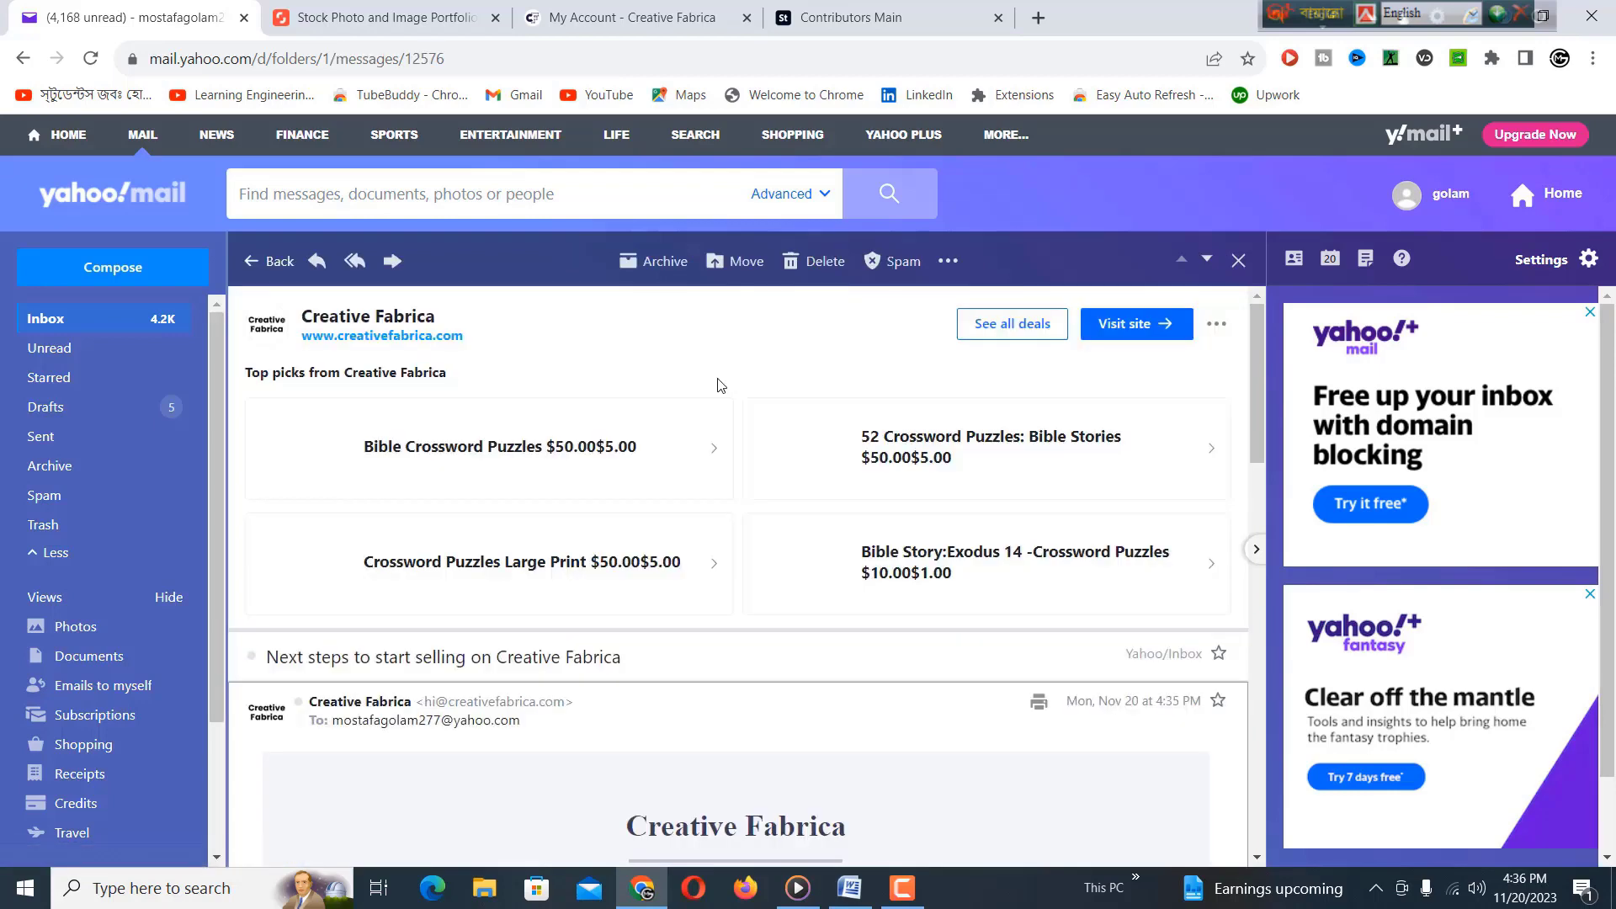
scroll(721, 385, down, 8)
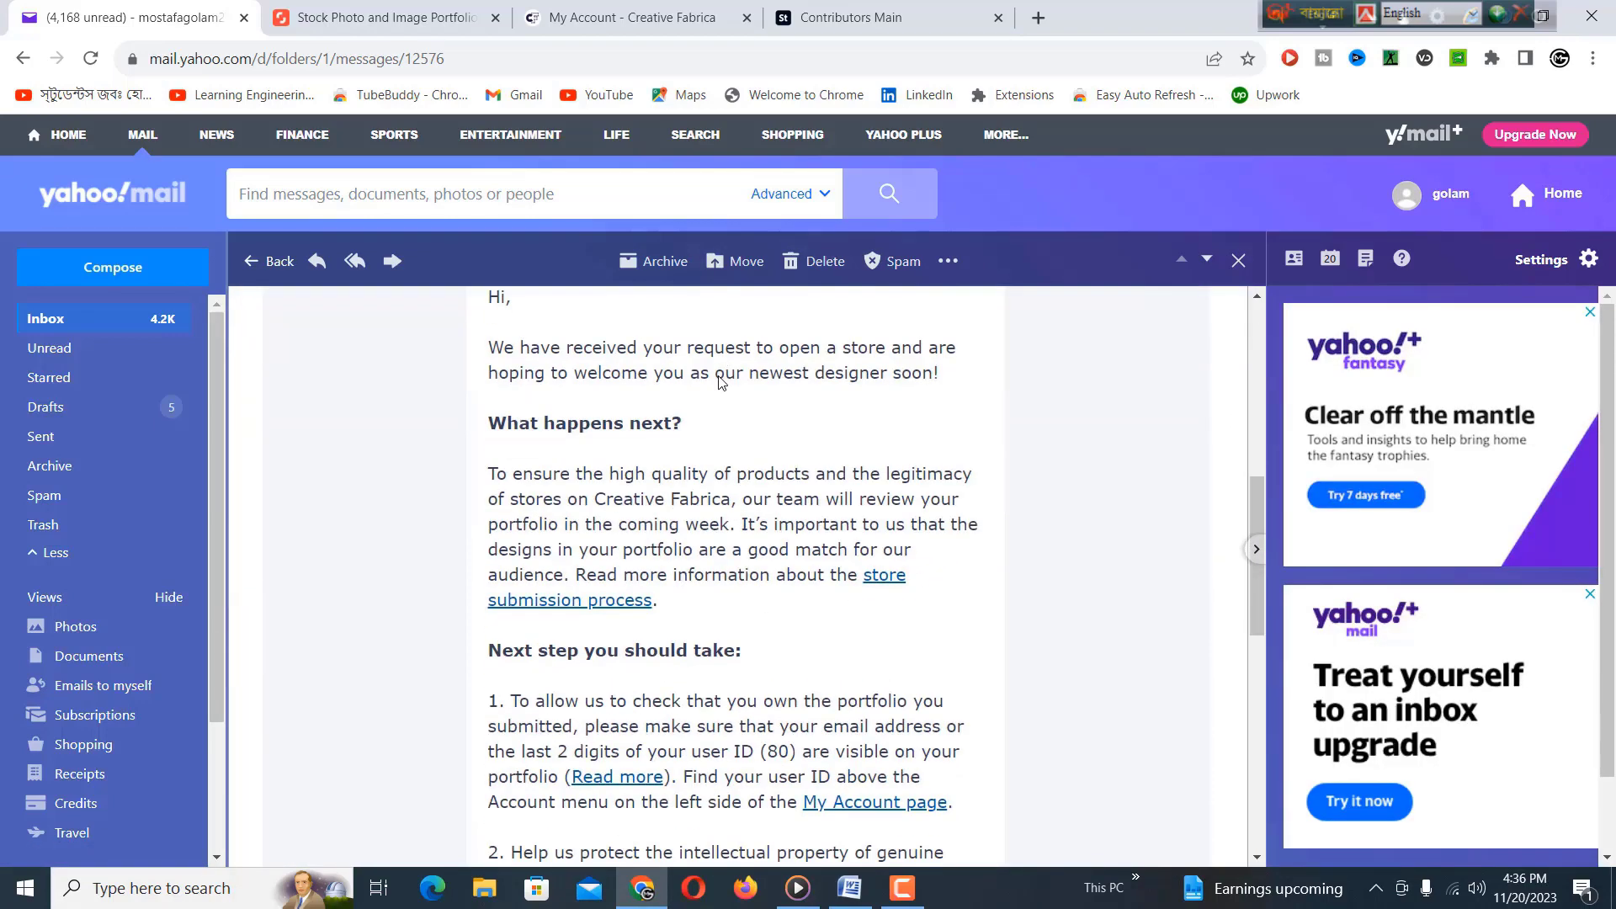
scroll(555, 345, up, 3)
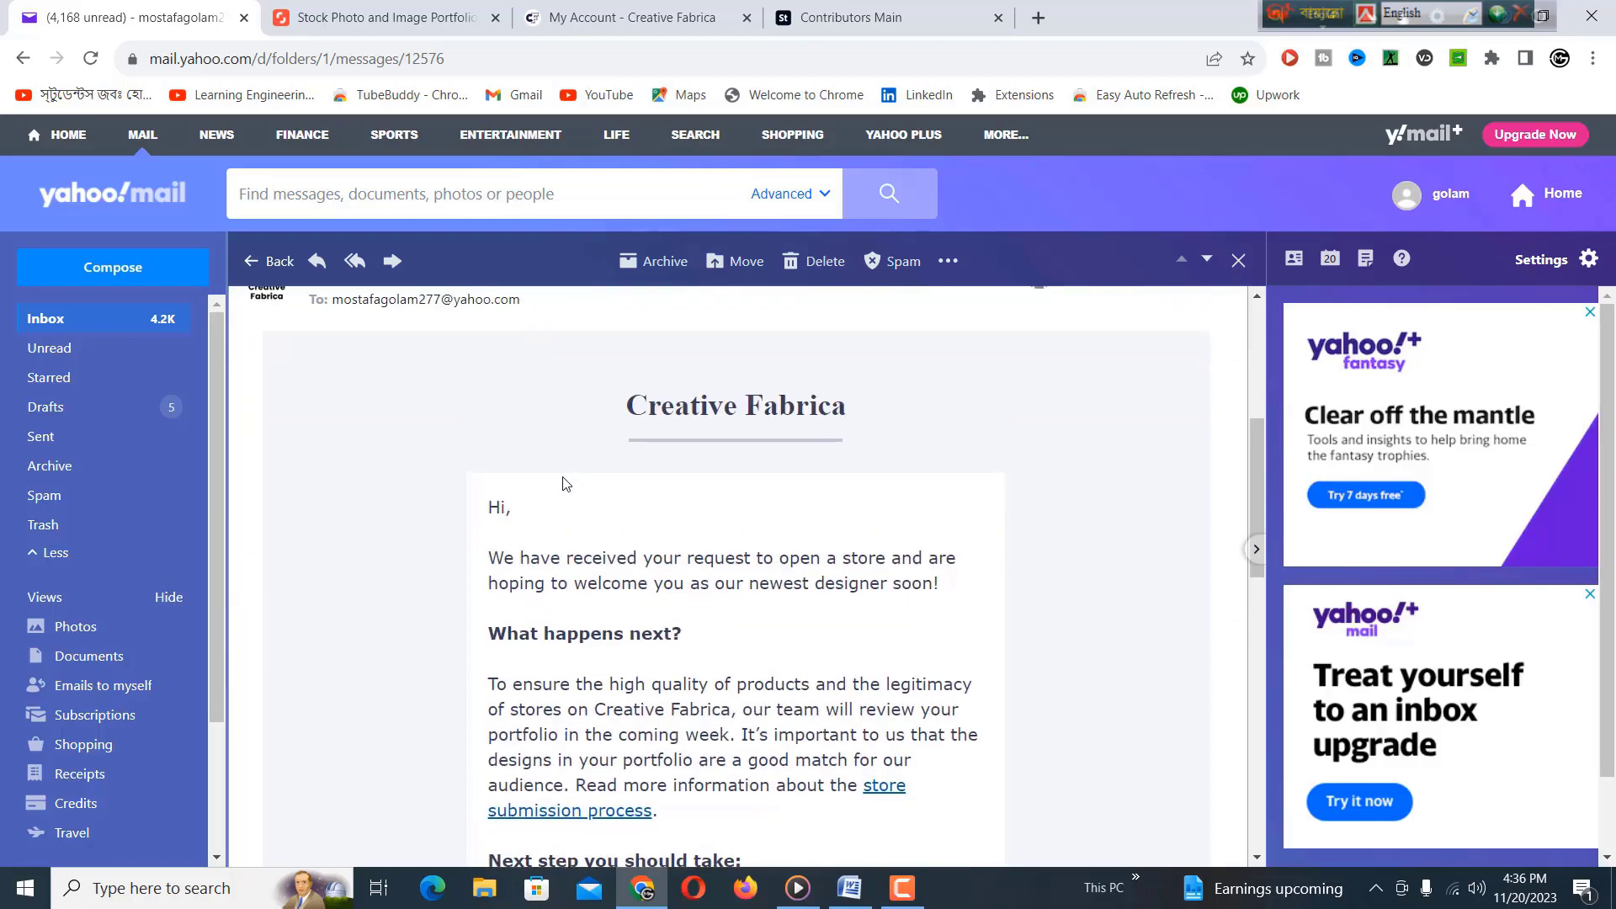
scroll(581, 603, down, 3)
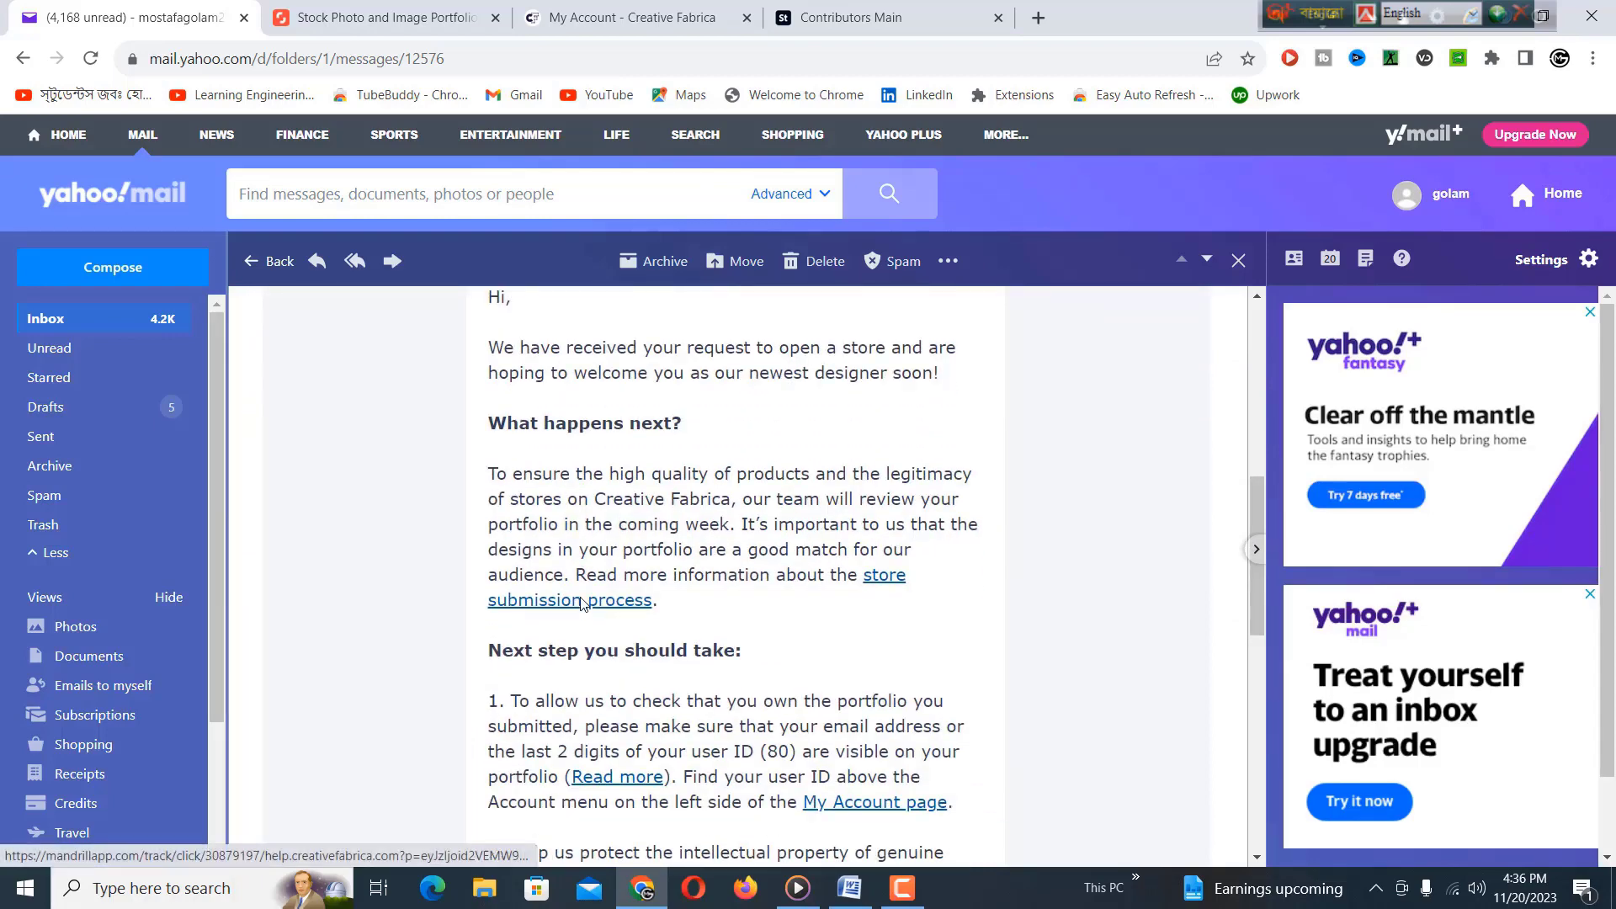
scroll(833, 569, down, 3)
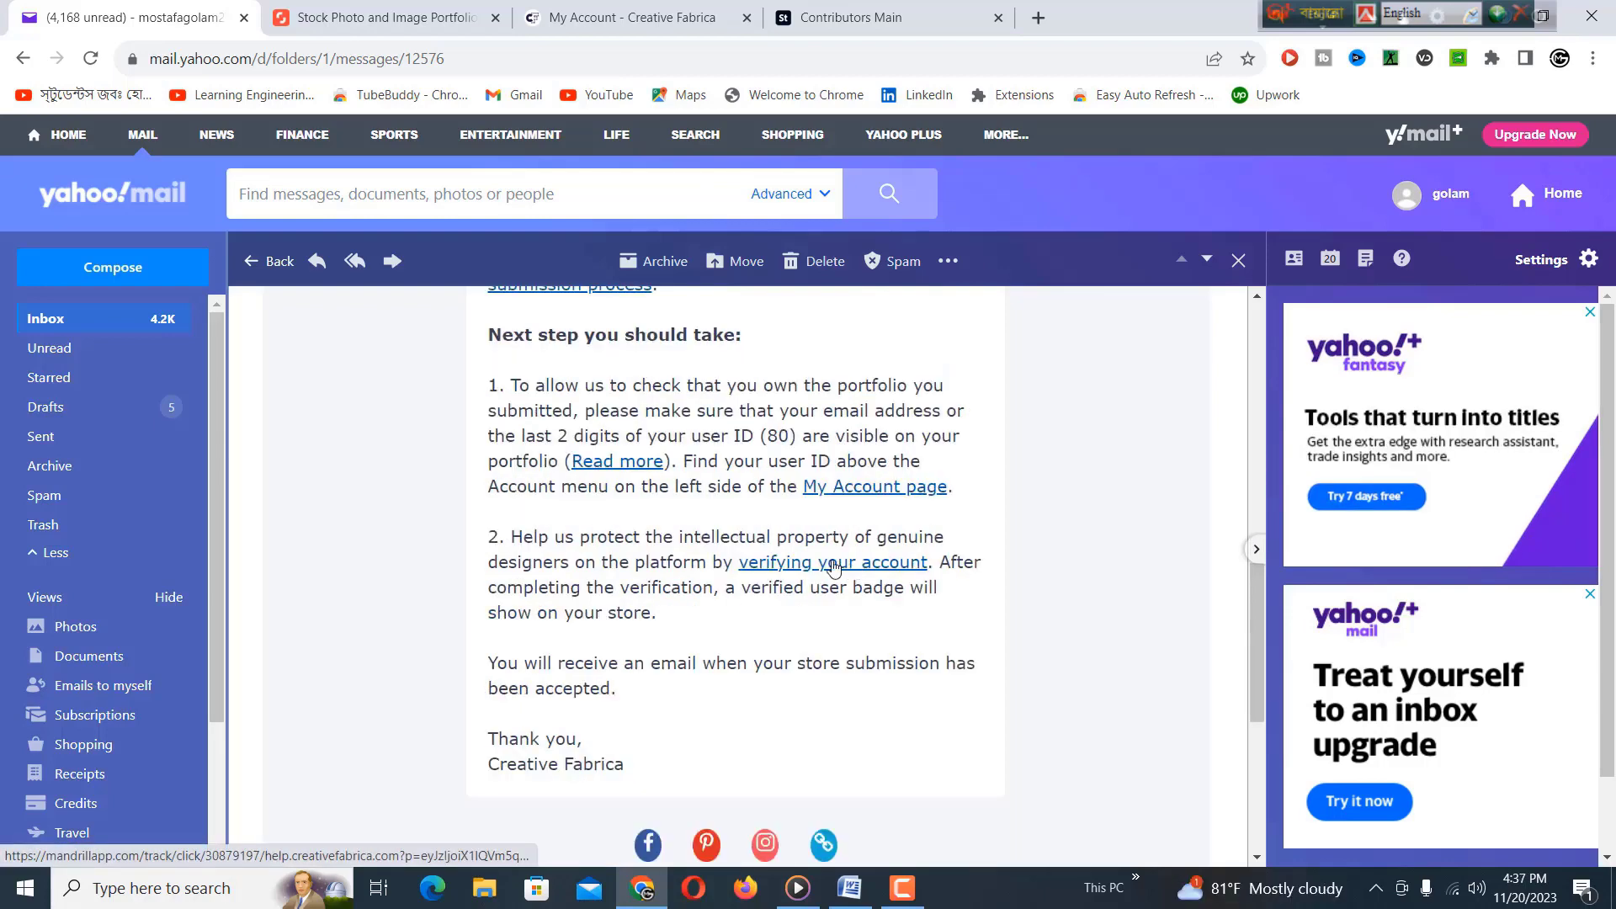
click(837, 567)
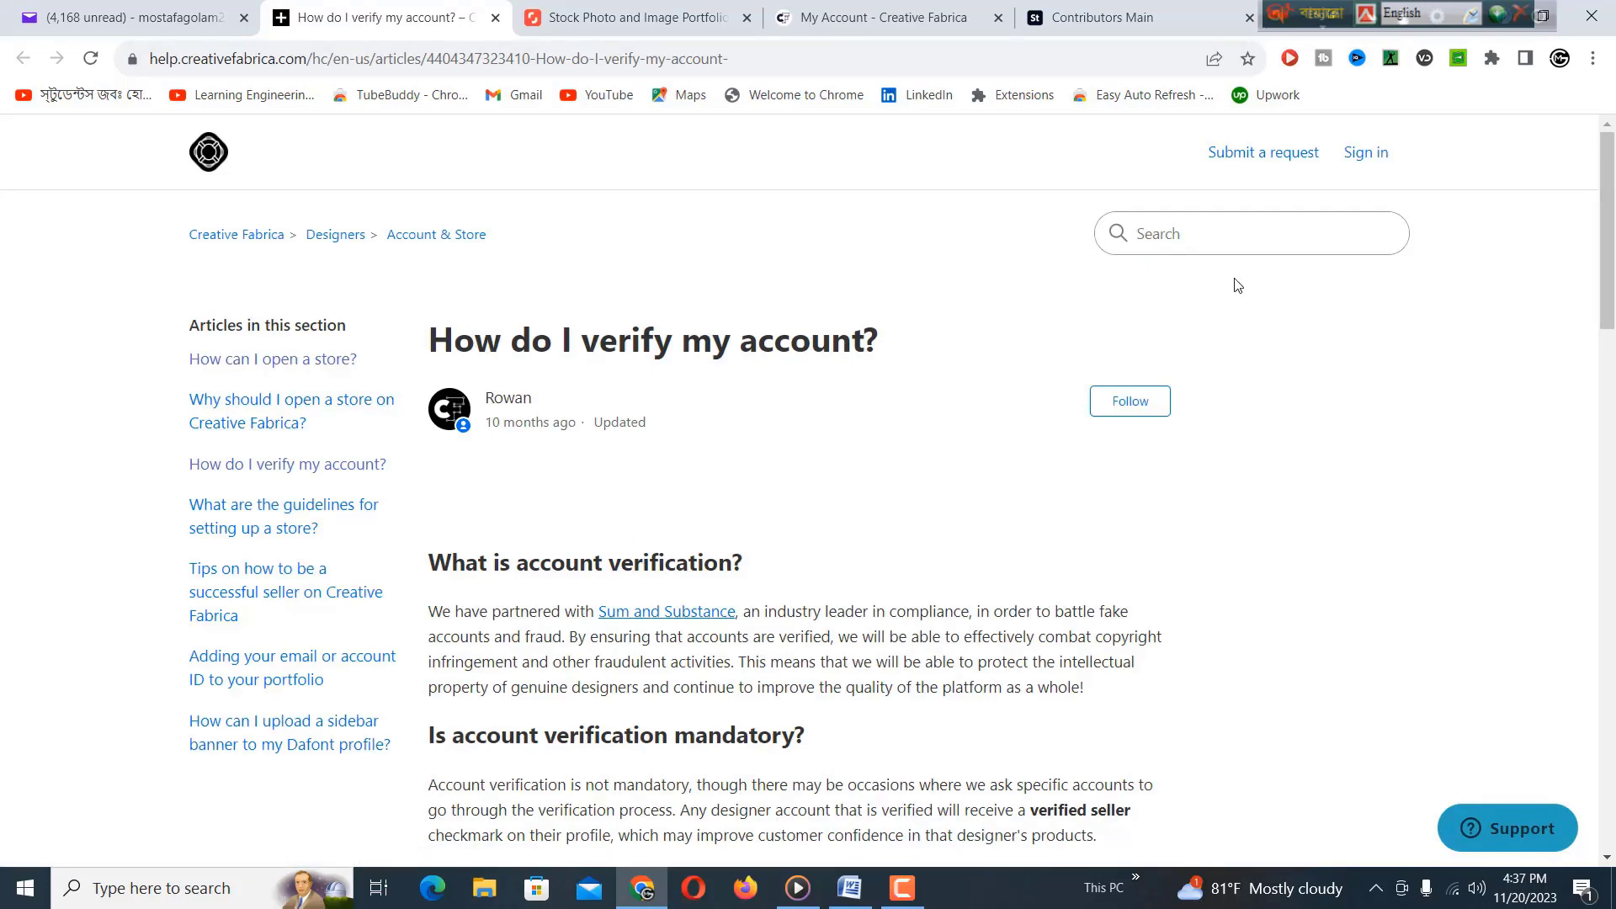
Scroll through the 'How do I verify my account?' article to read its four verification steps.
scroll(1197, 293, down, 3)
scroll(1195, 295, down, 1)
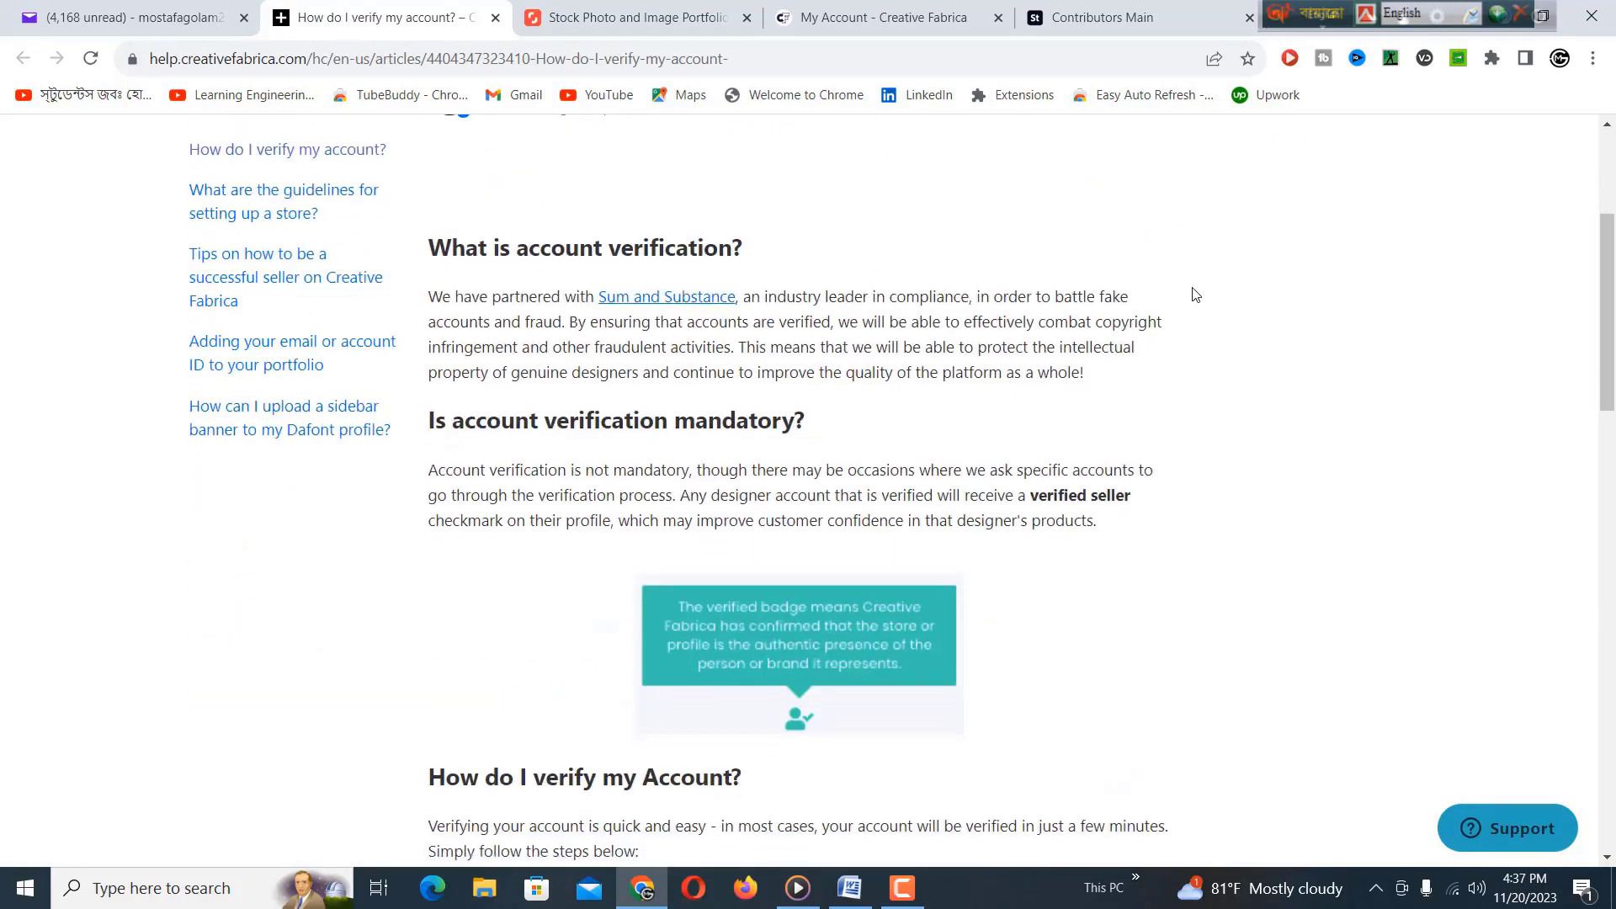
scroll(1197, 299, down, 2)
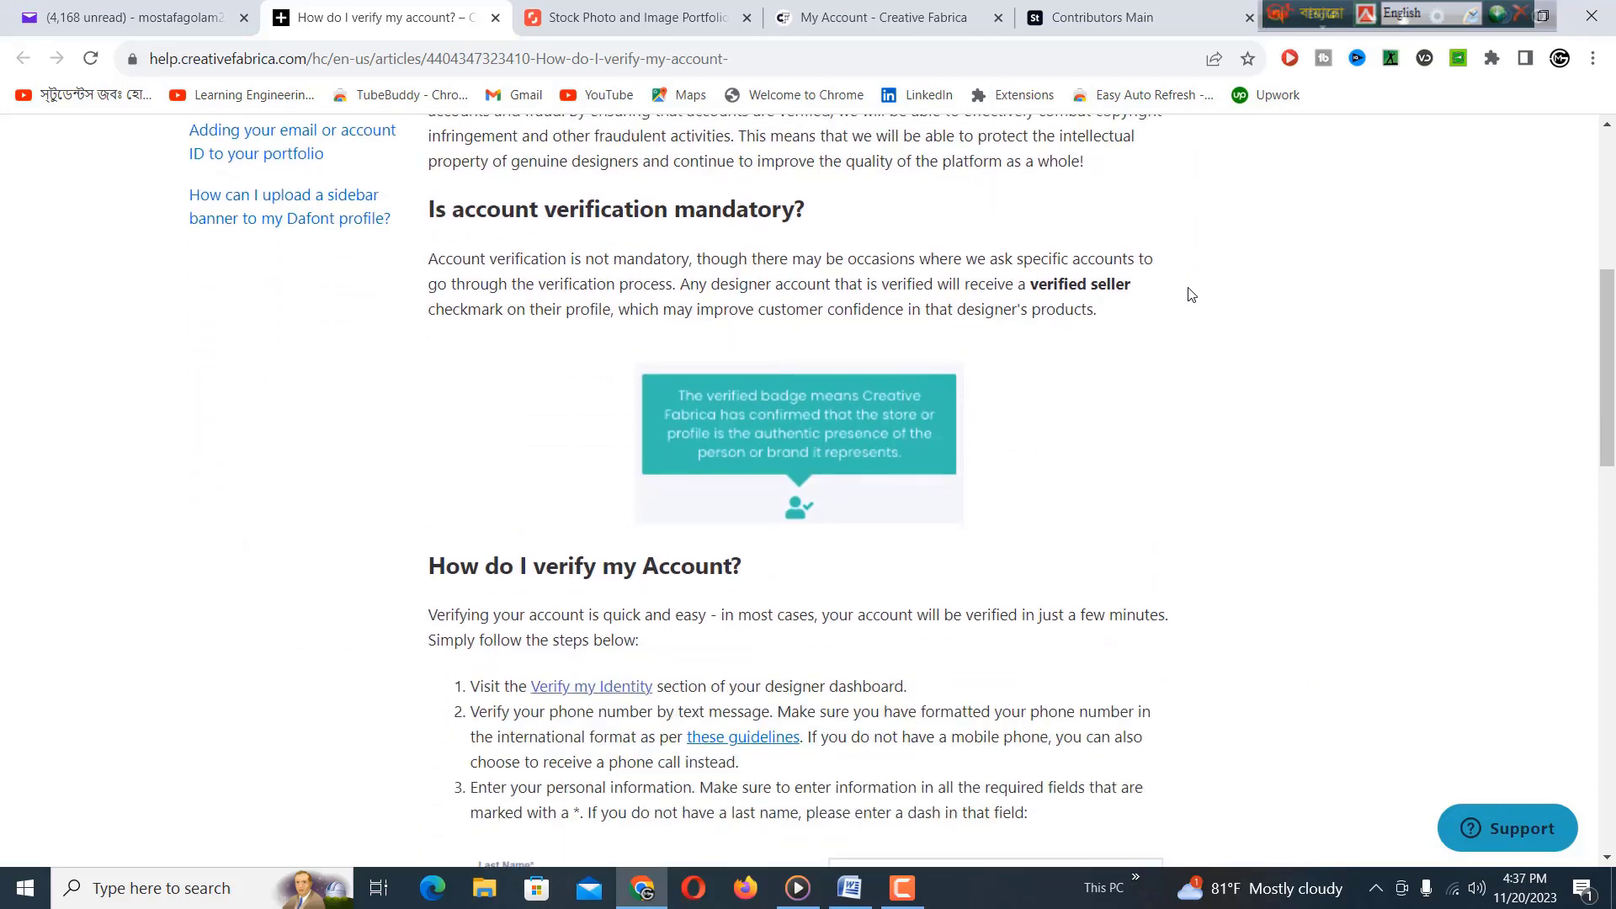
scroll(1170, 291, down, 4)
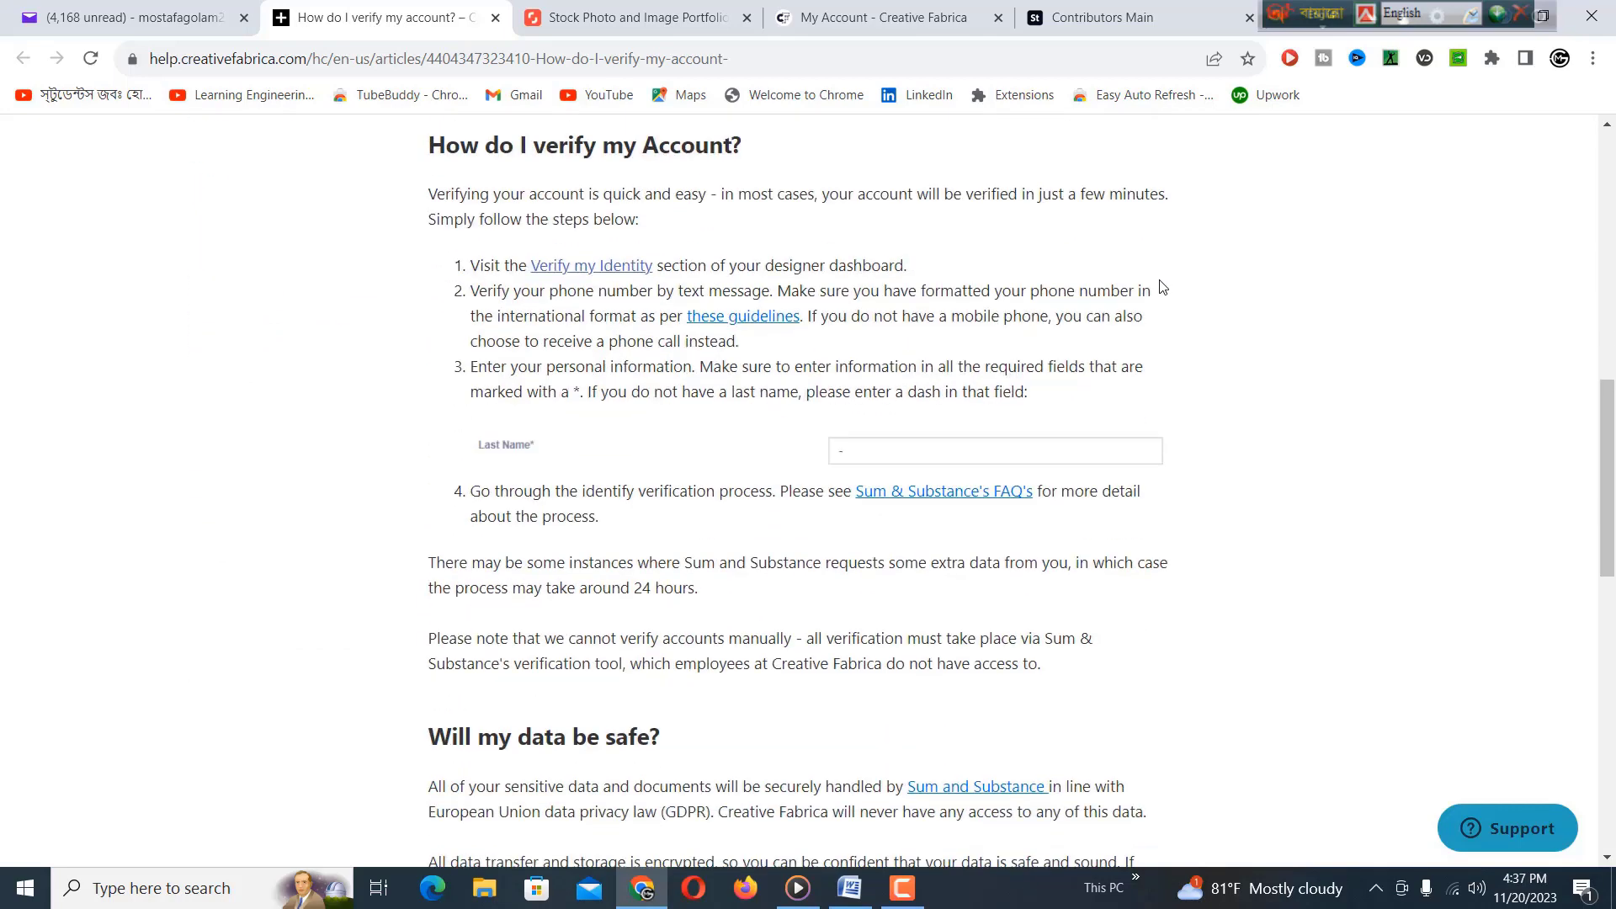
scroll(1145, 292, down, 5)
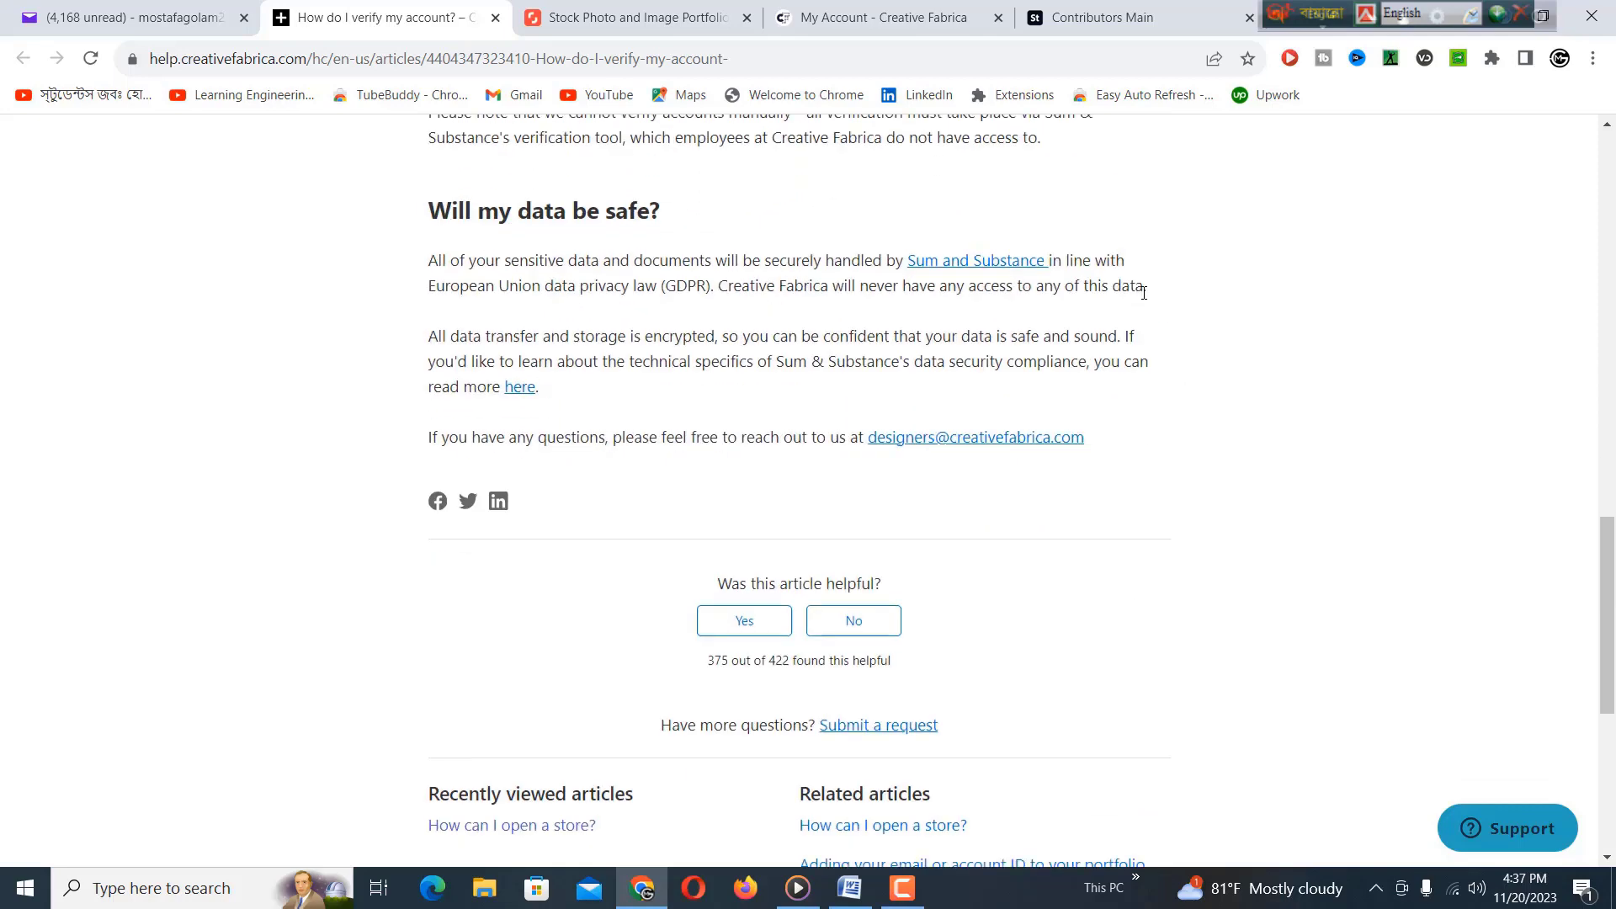
scroll(1144, 291, down, 3)
scroll(1140, 289, up, 8)
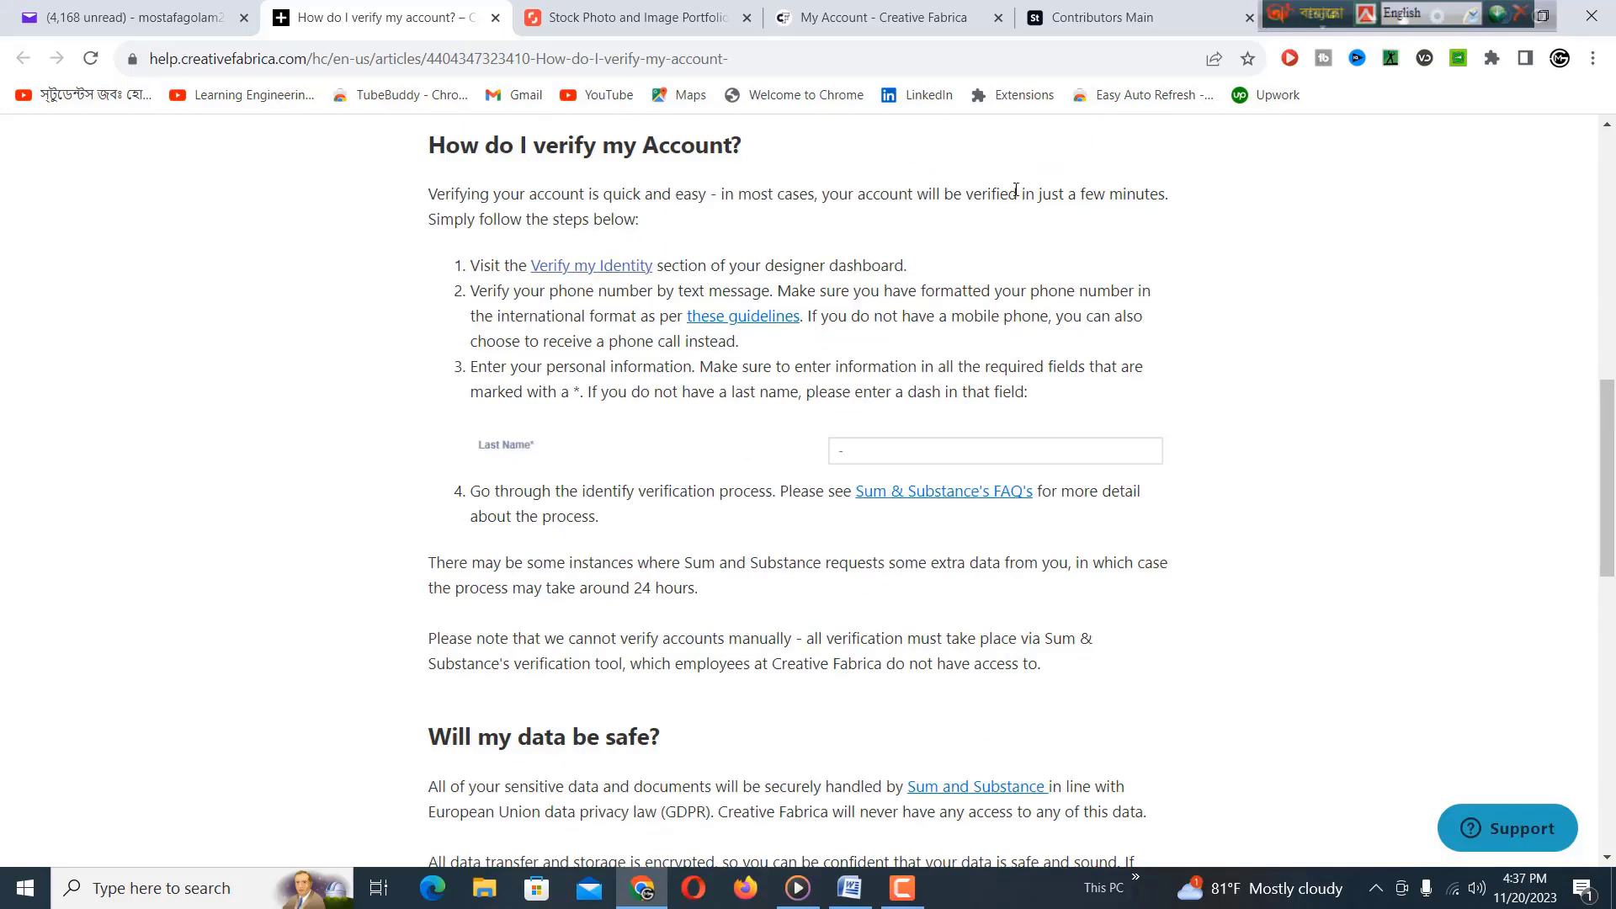
scroll(895, 211, up, 2)
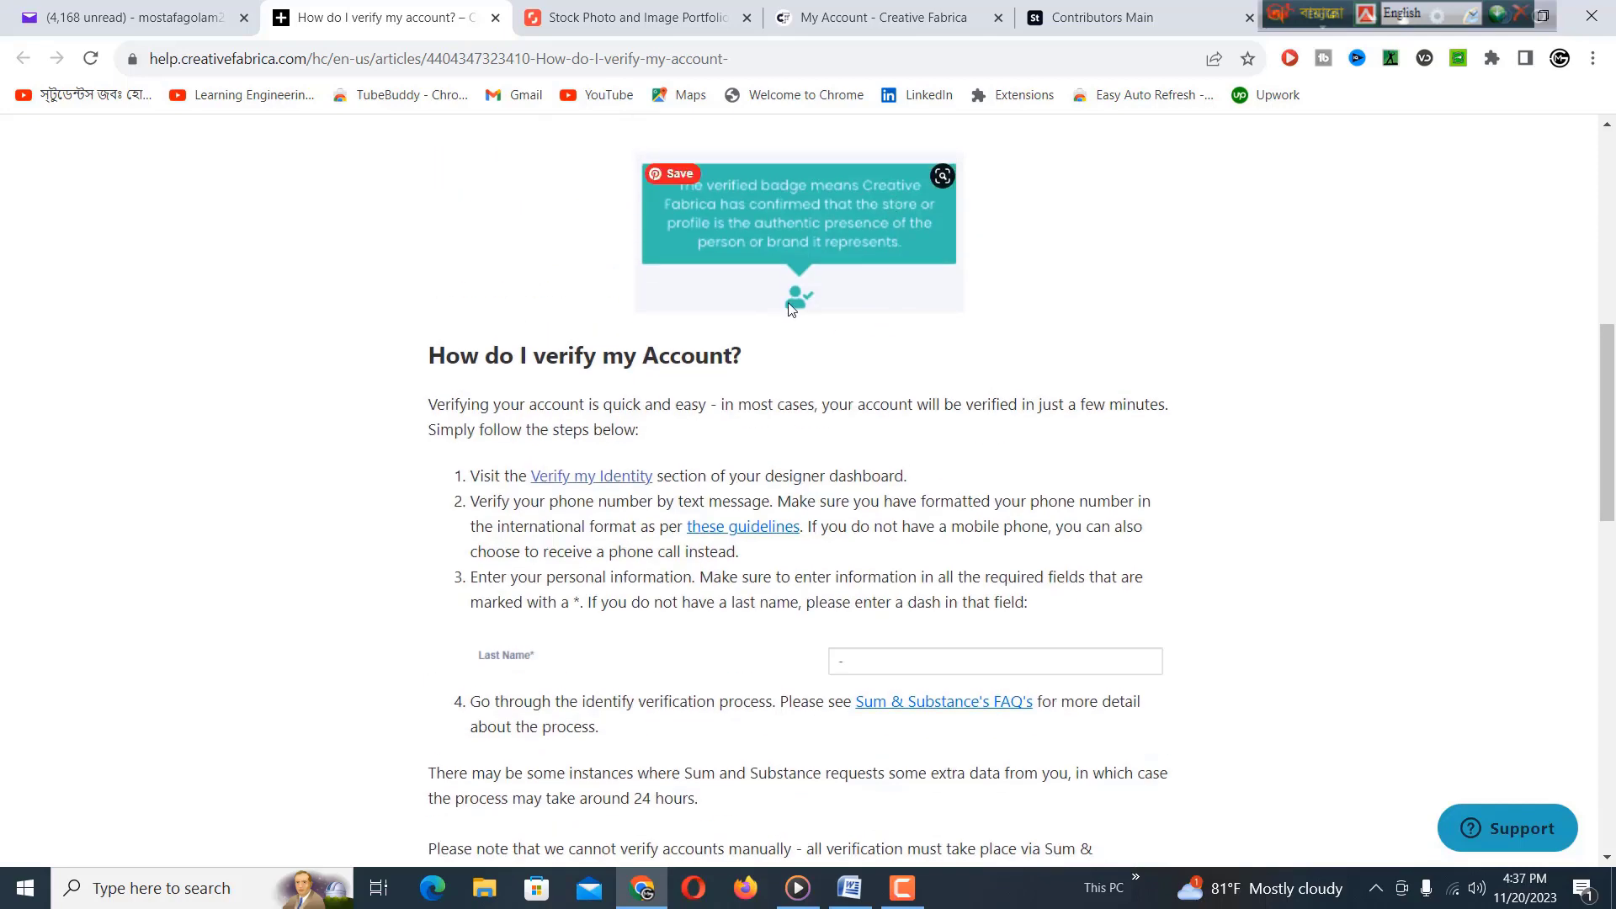